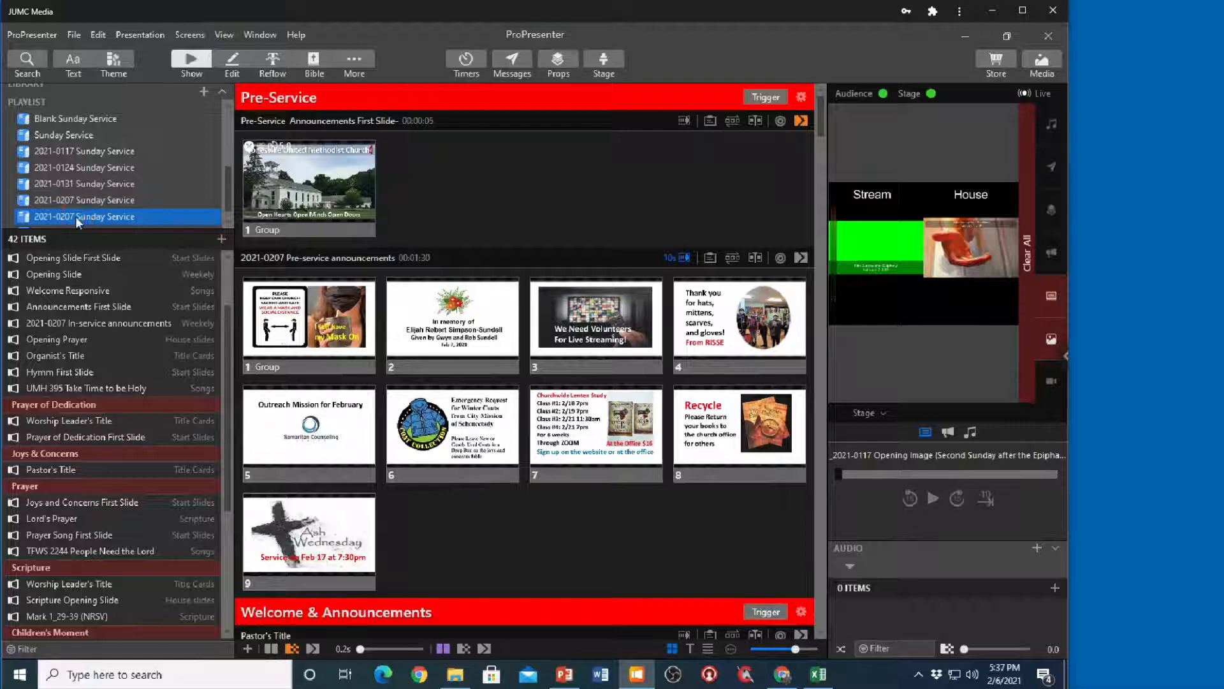
Rename the duplicate 2021-0207 Sunday Service playlist as 2021-0207 Sunday Practice and select it.
right_click(75, 216)
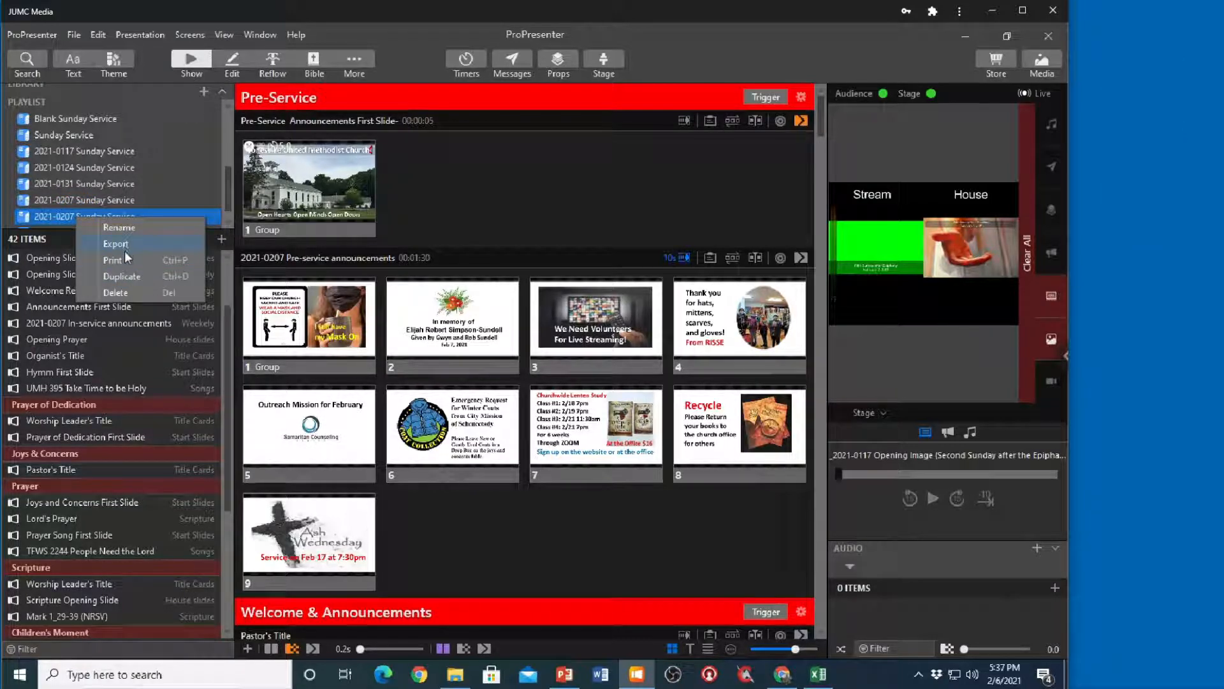
click(129, 227)
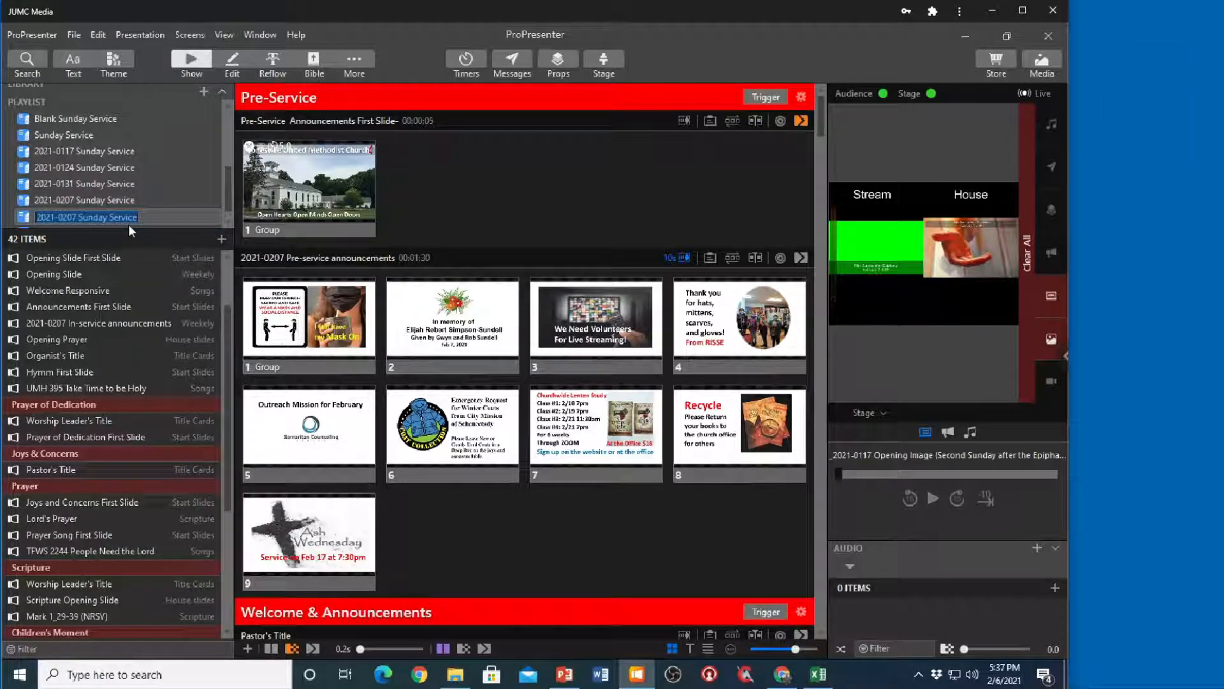
key(Right)
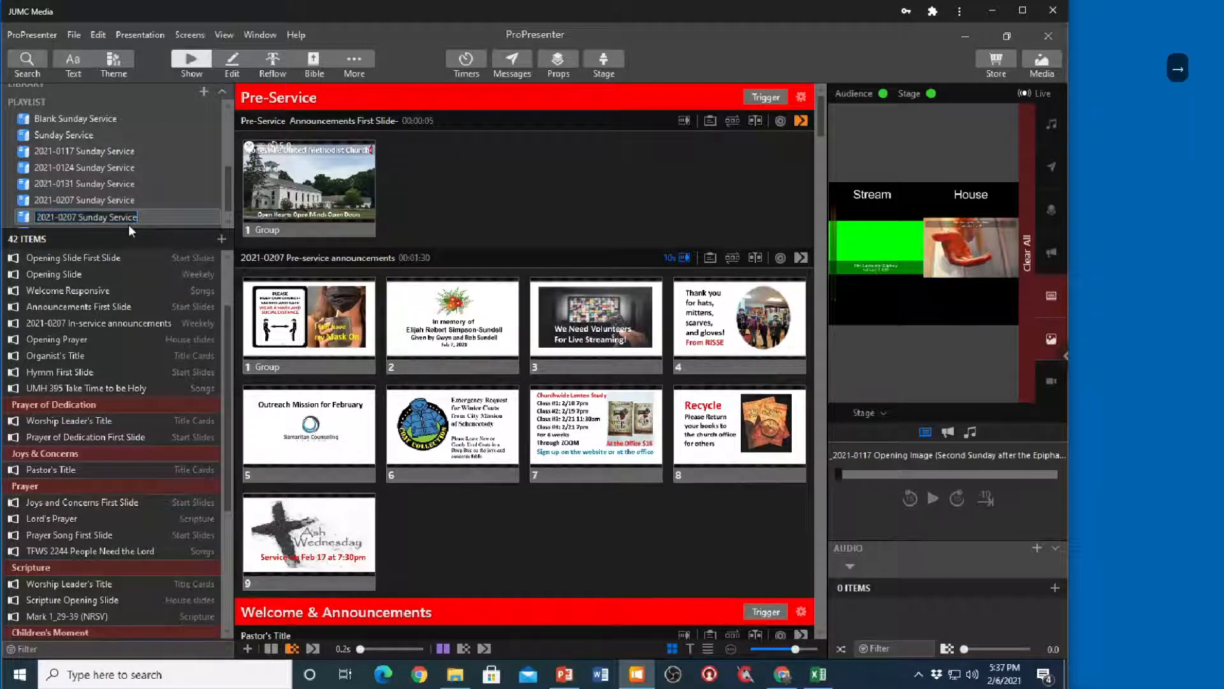
key(BackSpace)
key(BackSpace)
key(BackSpace)
key(BackSpace)
key(BackSpace)
key(BackSpace)
key(BackSpace)
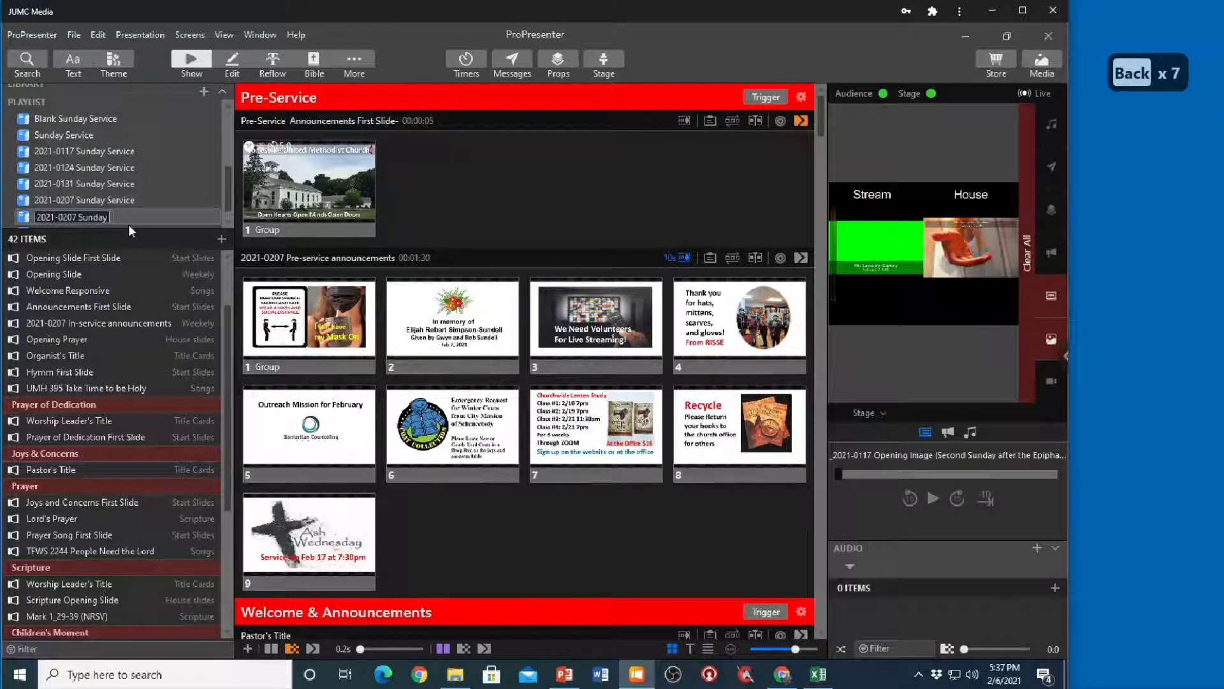
text(Practi)
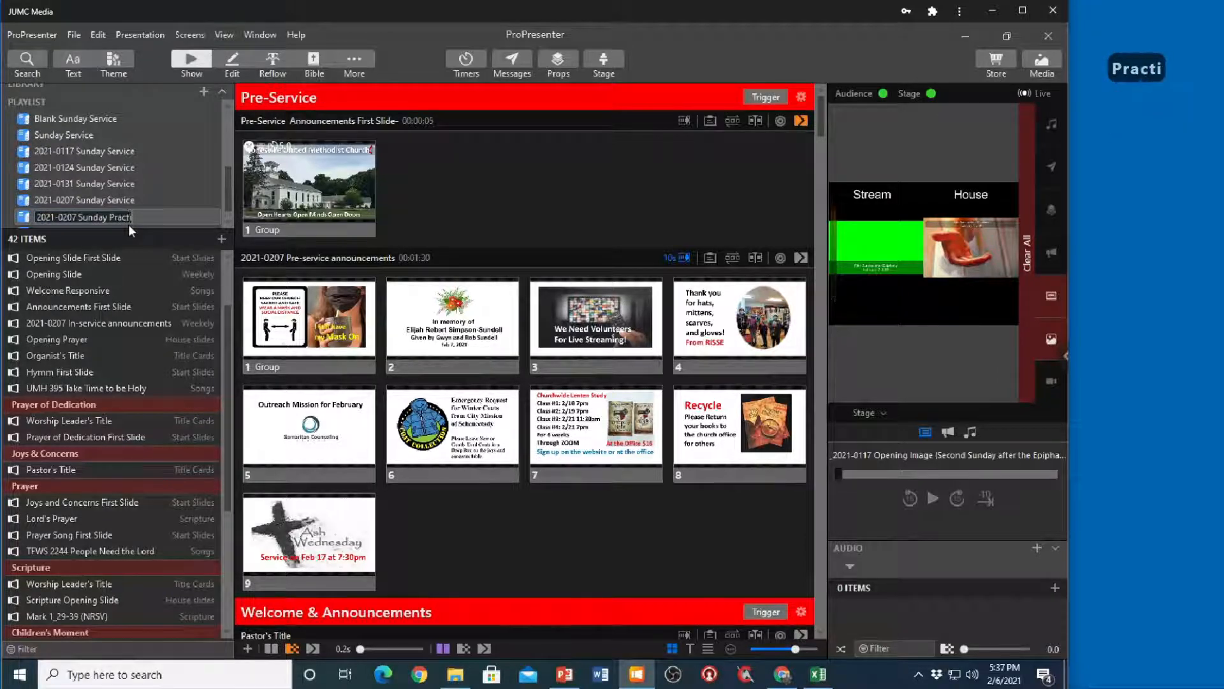
text(ce)
click(150, 199)
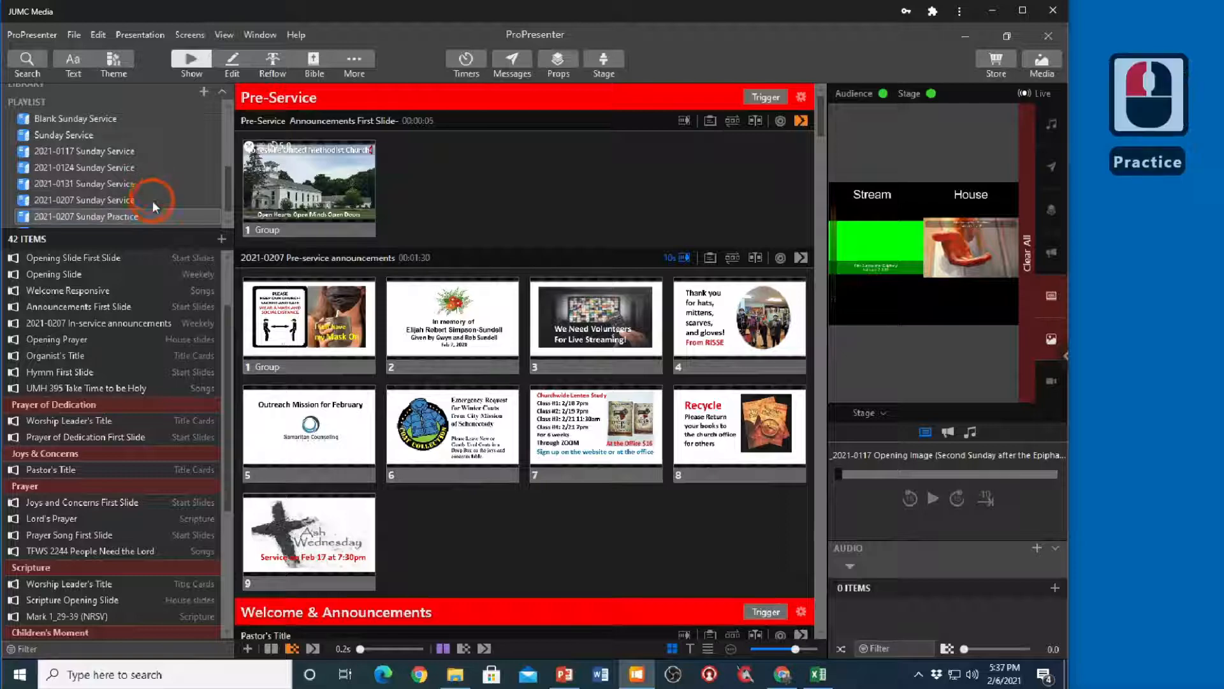
click(116, 215)
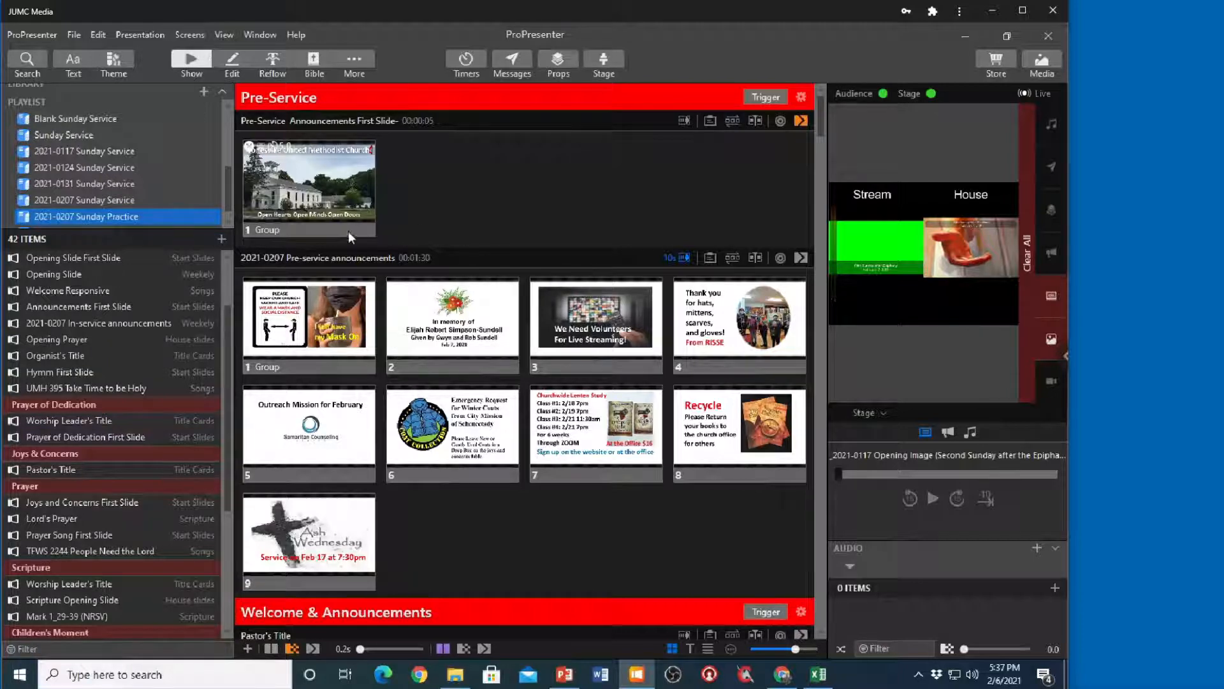
Switch to the ProPrenenter Instructions workbook in Excel, locate its desktop shortcut, and return the workbook to full screen.
click(518, 195)
click(966, 37)
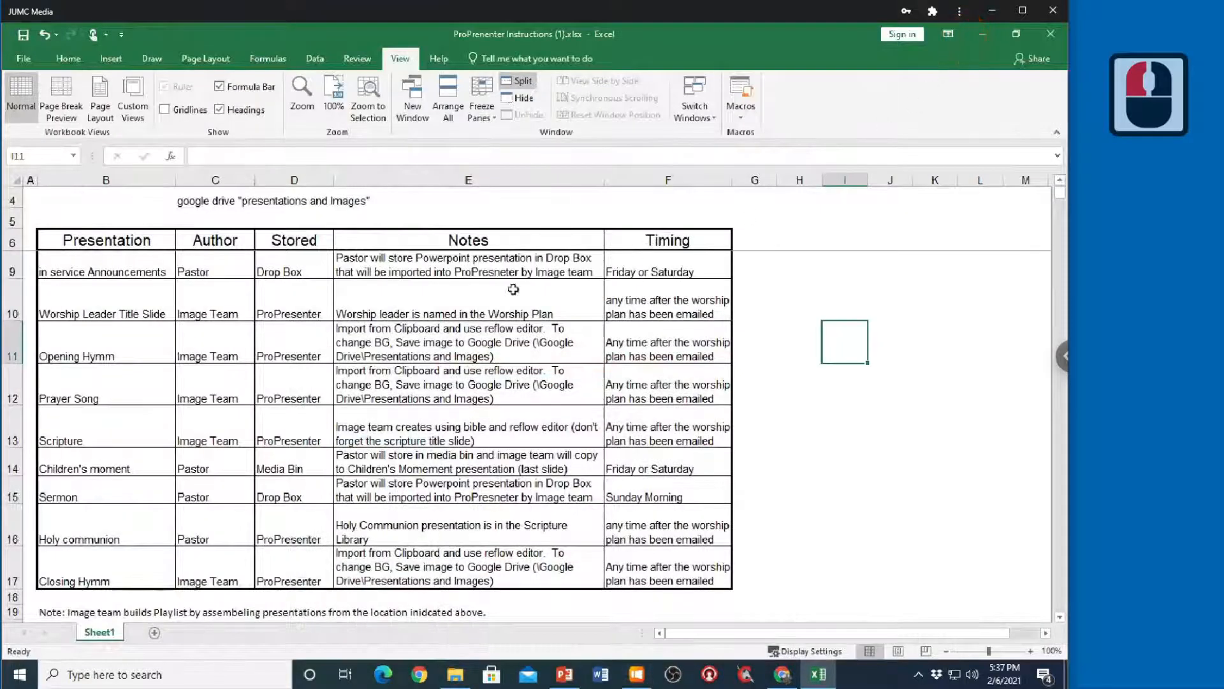
drag(719, 38, 648, 487)
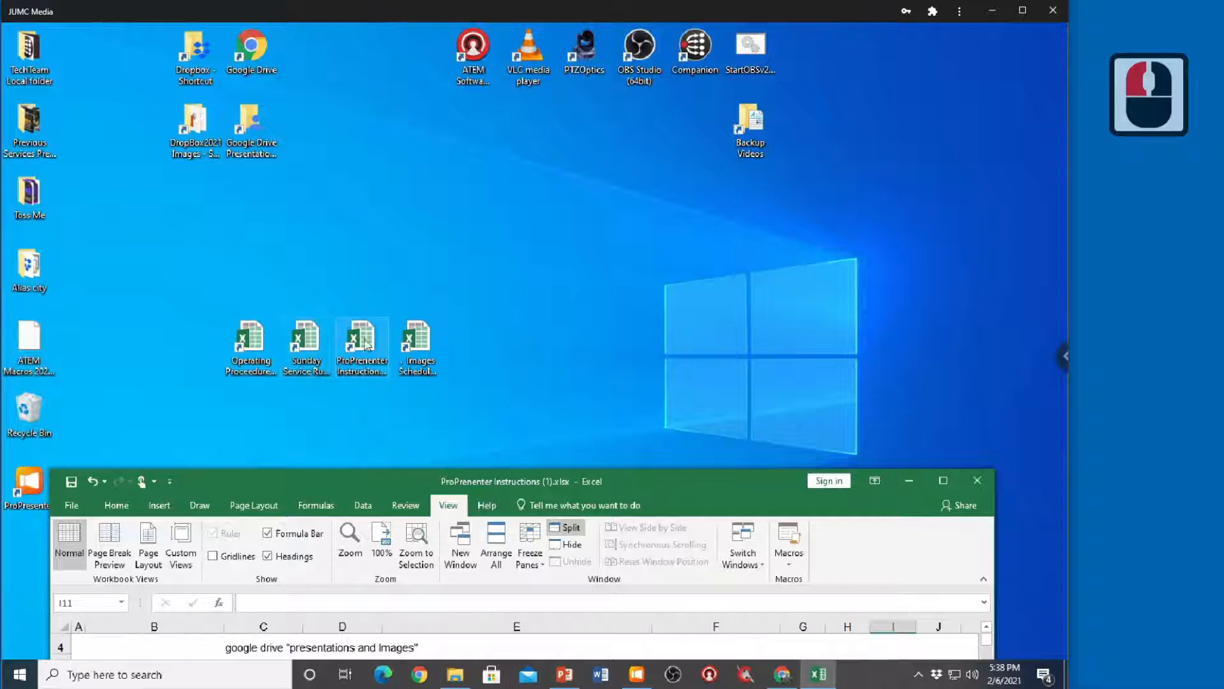
click(368, 340)
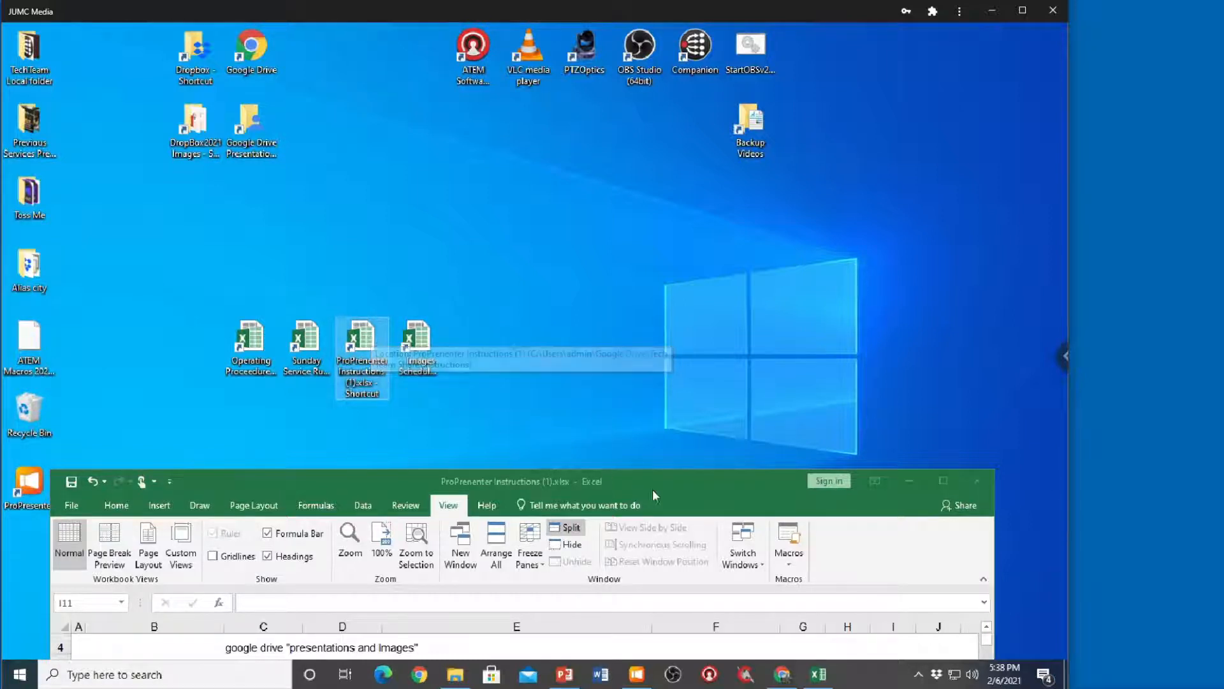
drag(676, 474, 686, 177)
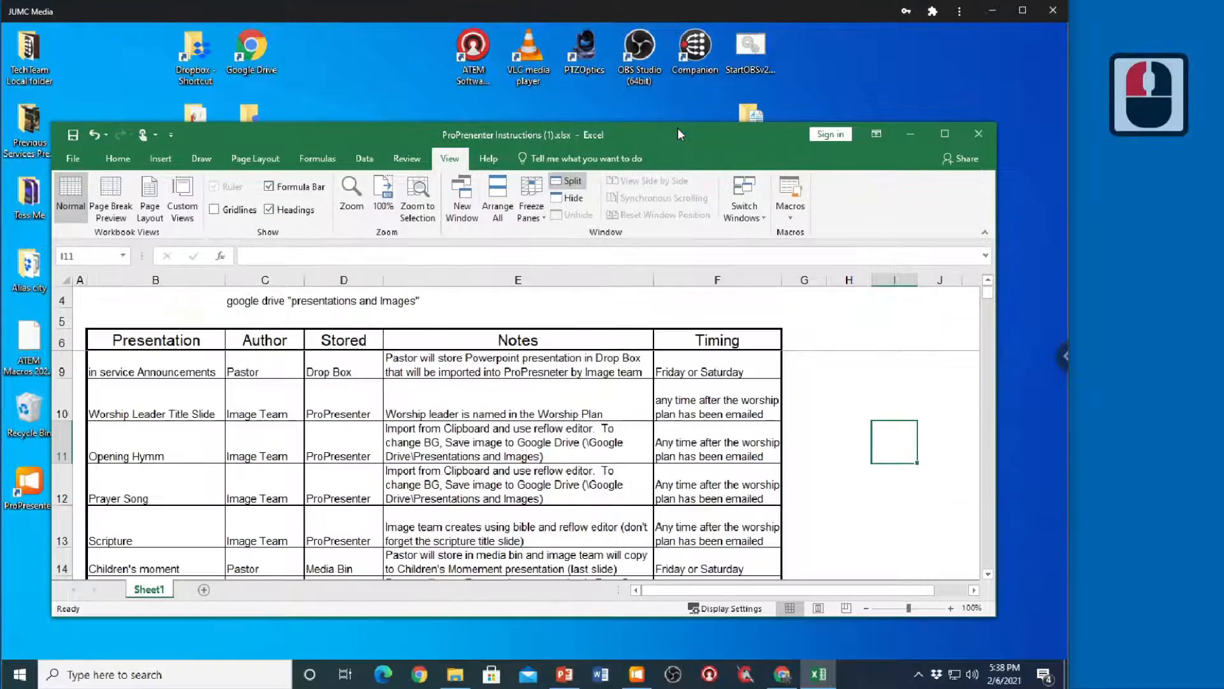
double_click(685, 177)
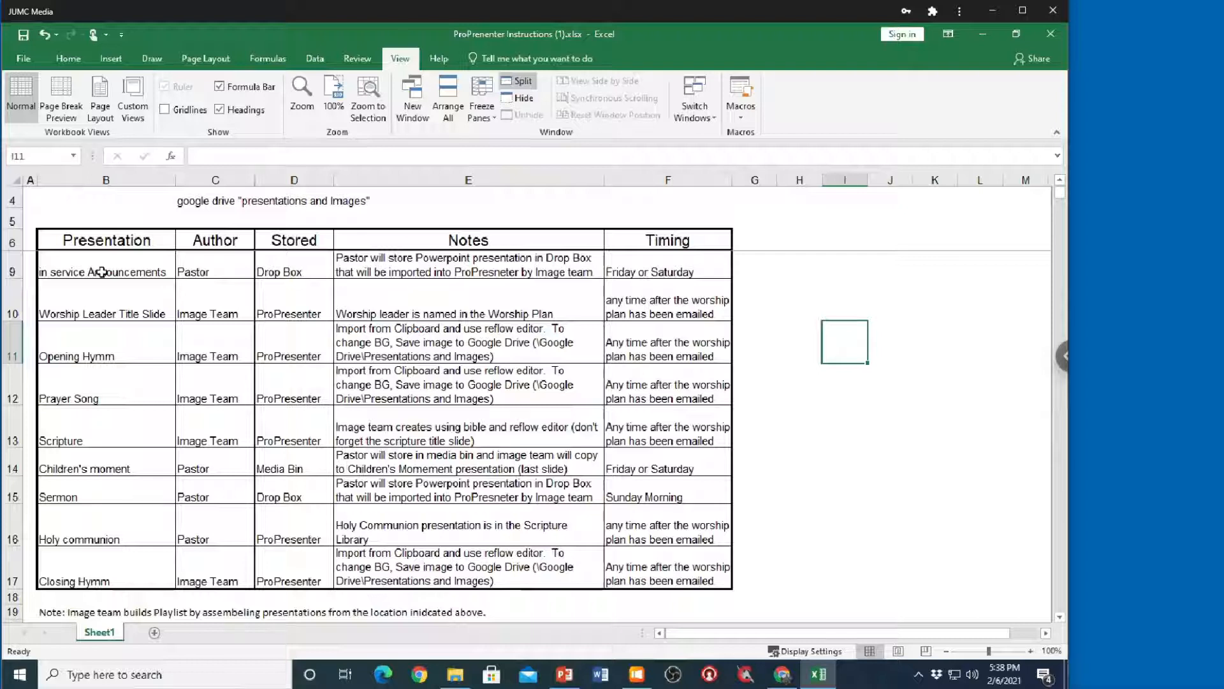
Review the author, storage location, notes and timing for the in service Announcements presentation.
drag(102, 273, 104, 440)
click(119, 270)
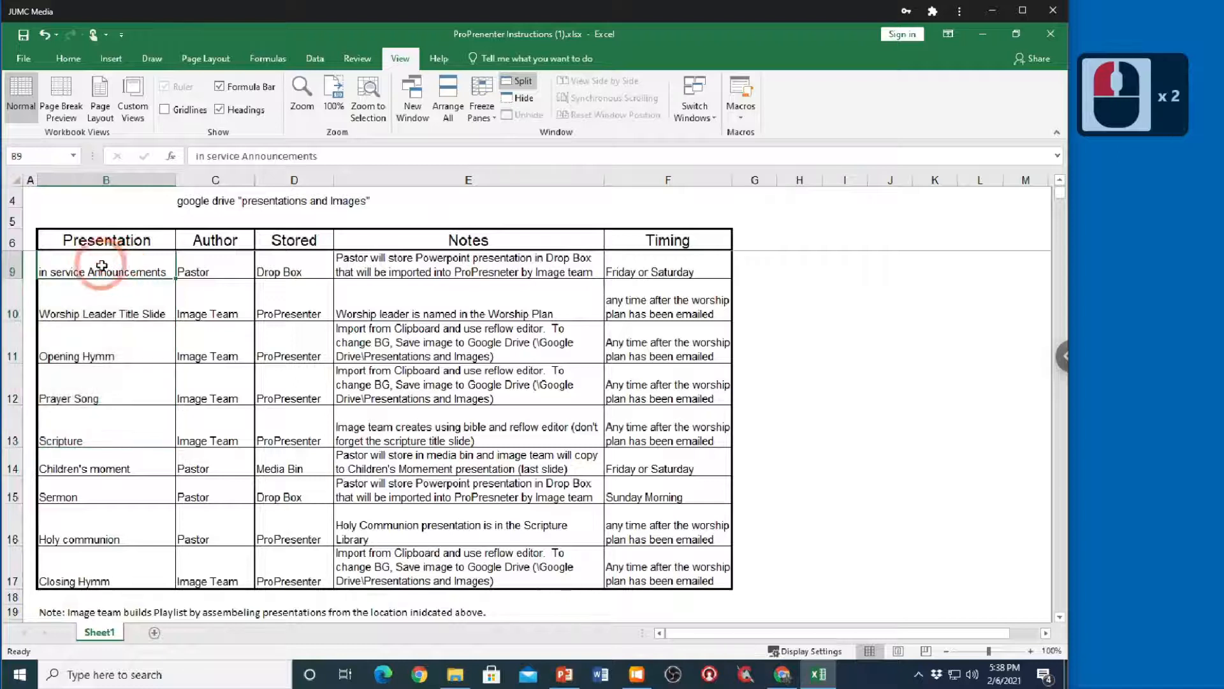
click(219, 267)
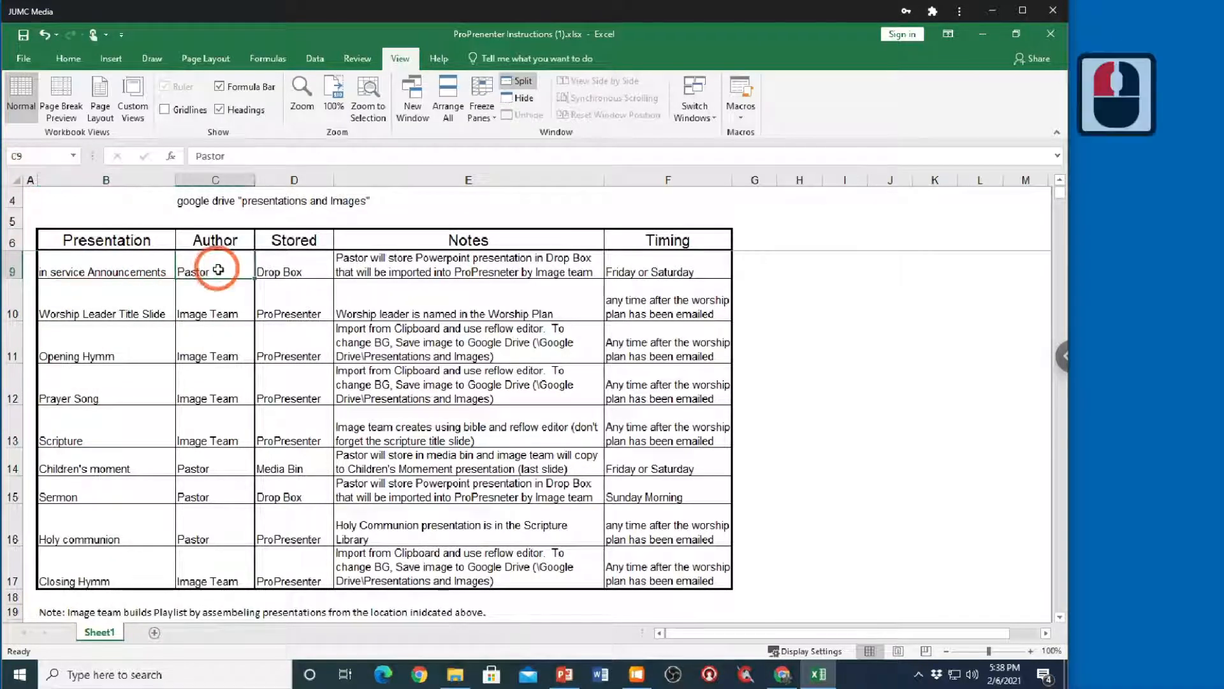
click(301, 267)
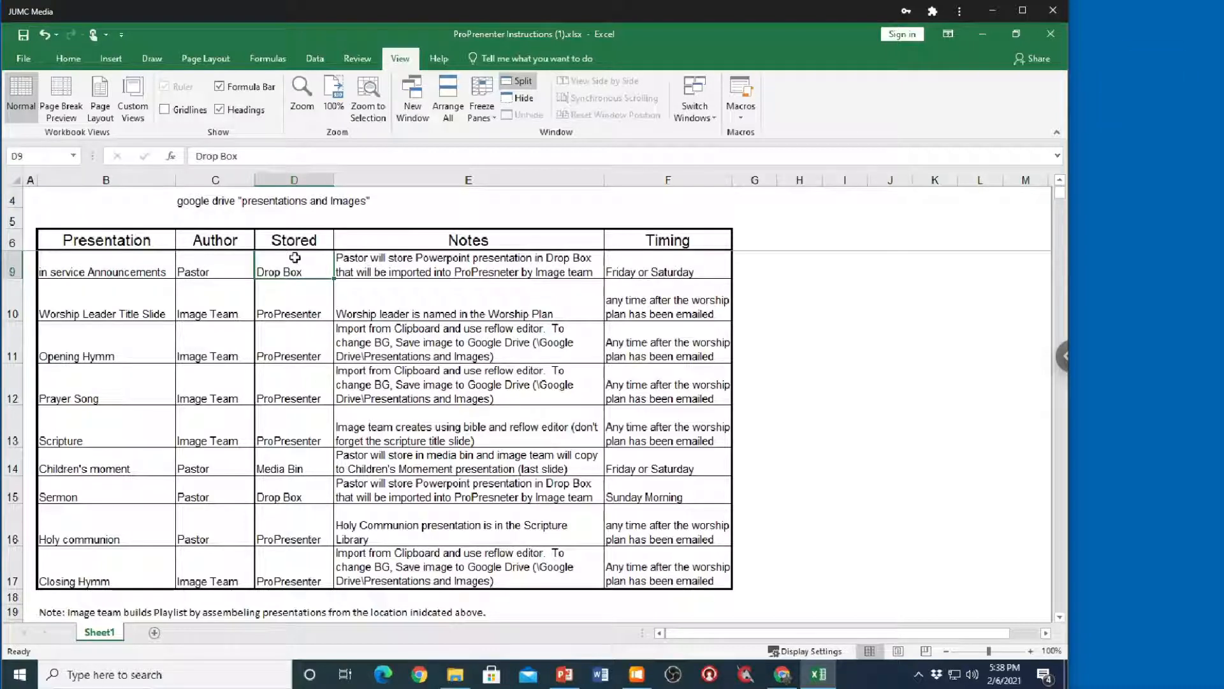
click(370, 267)
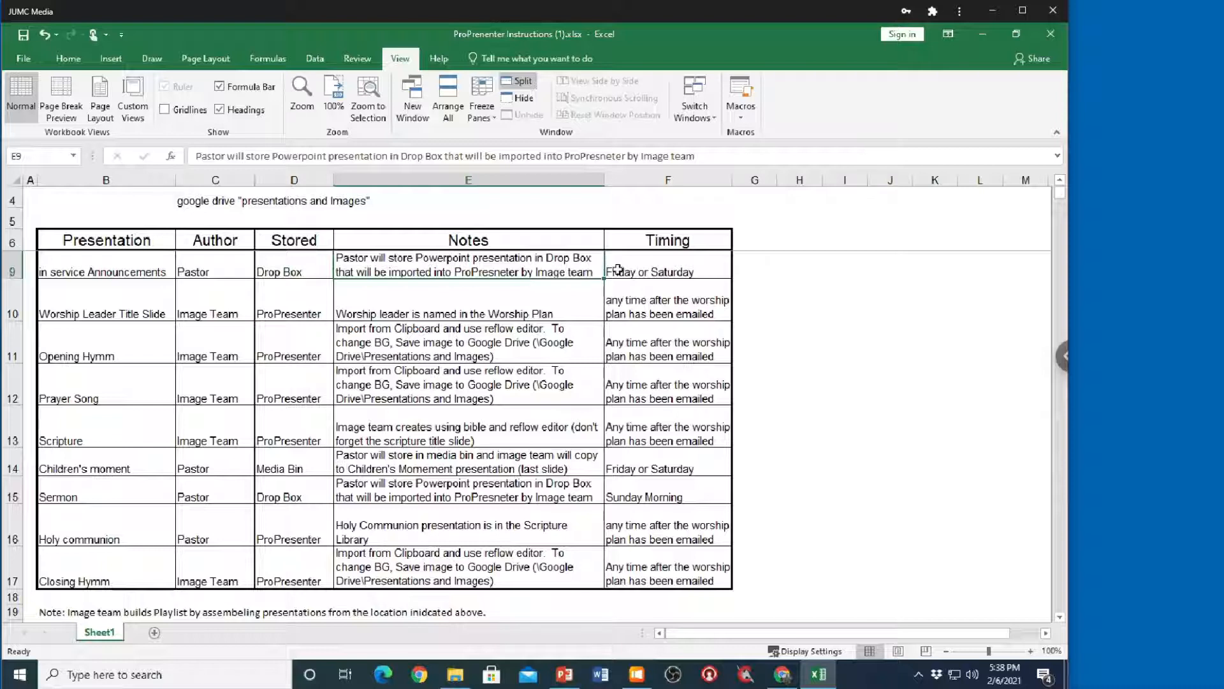
click(645, 268)
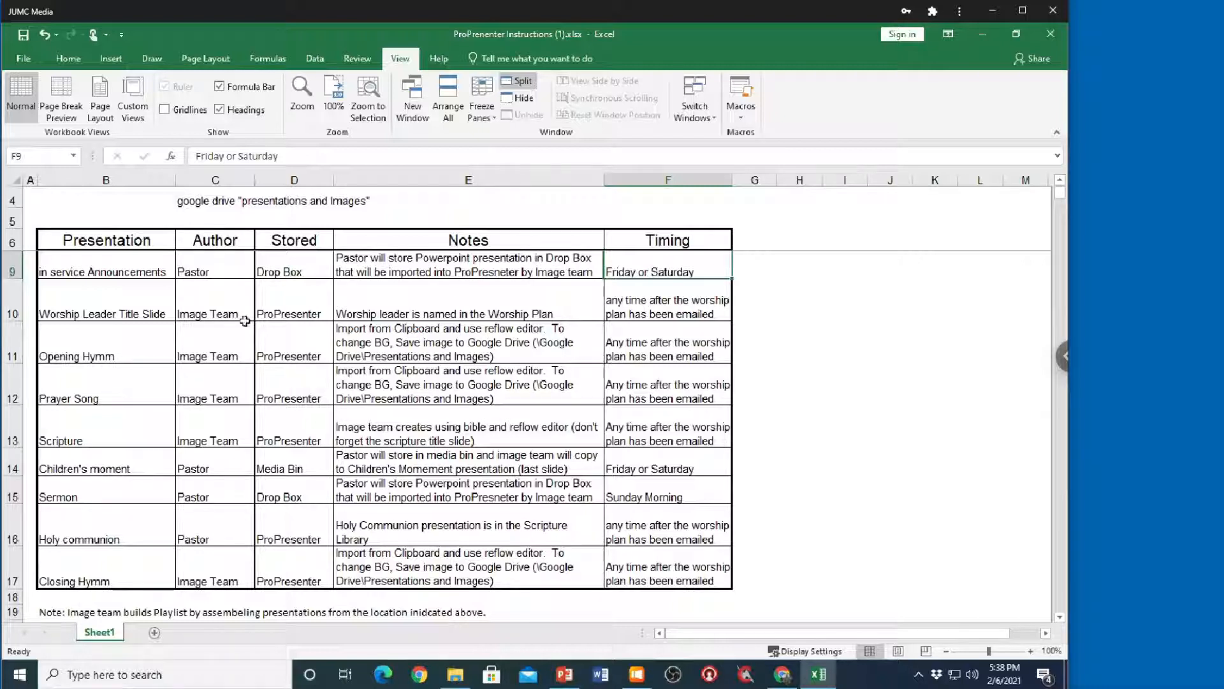
click(206, 269)
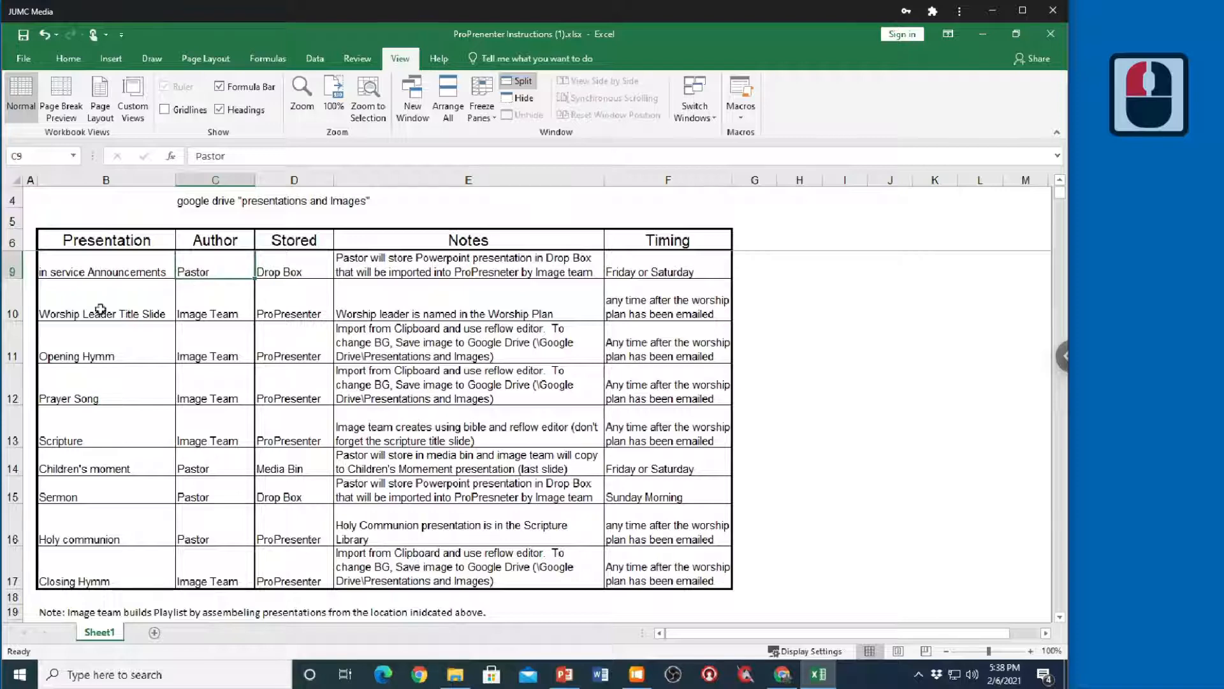
Check the Opening Hymn's author and timing, and go over the Presentation column from in service Announcements to Closing Hymn.
click(211, 345)
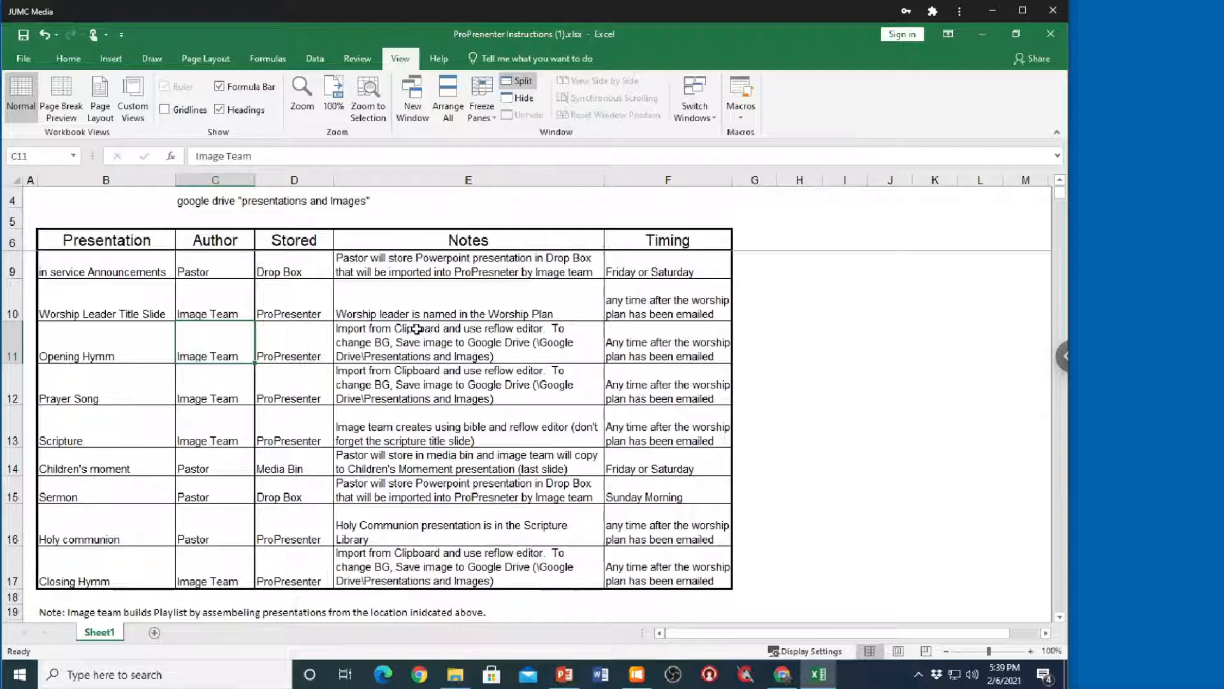
click(642, 346)
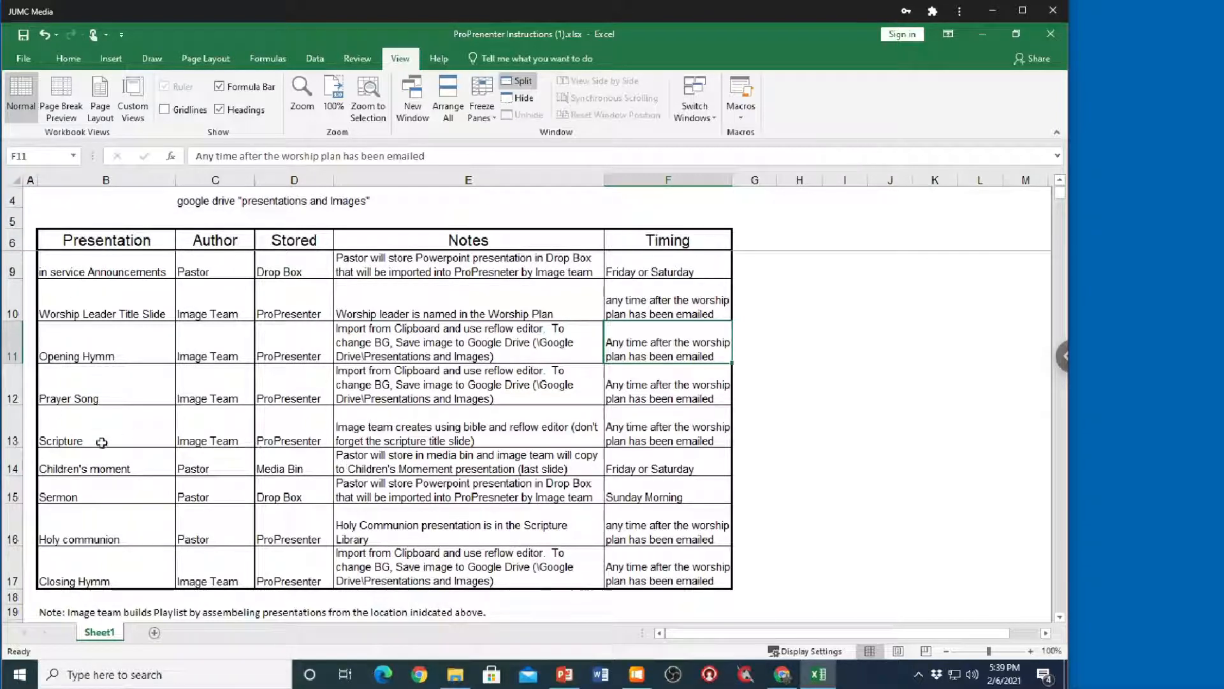
drag(117, 264, 120, 584)
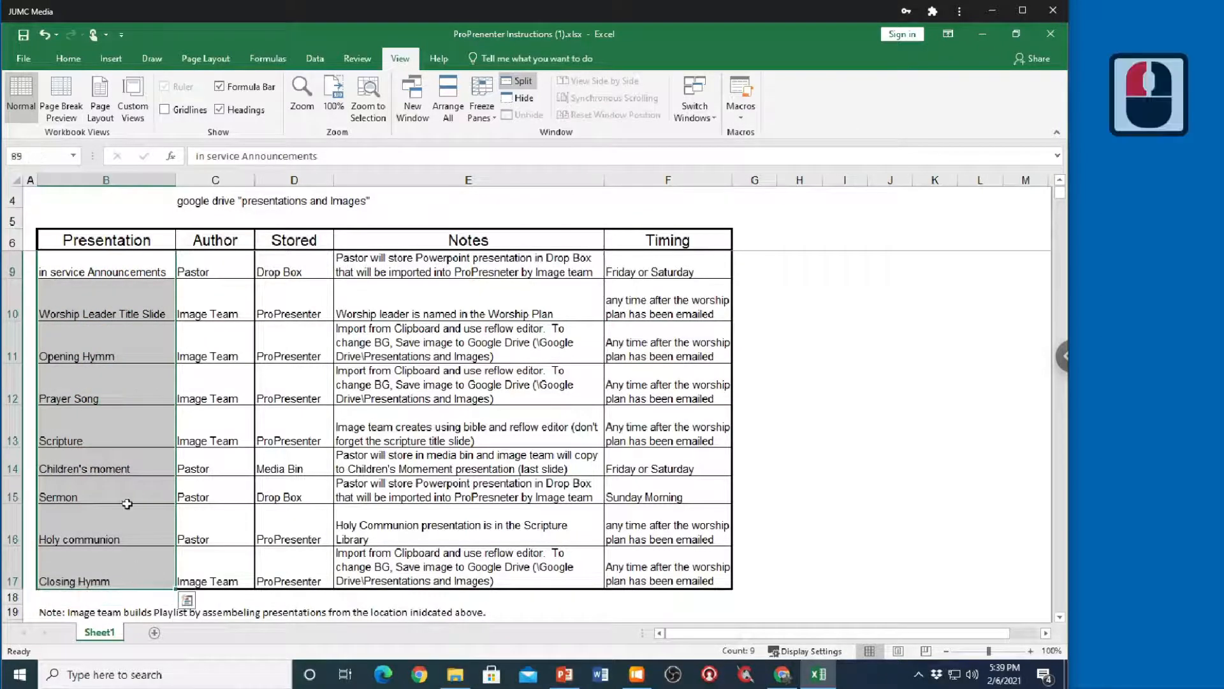
click(133, 273)
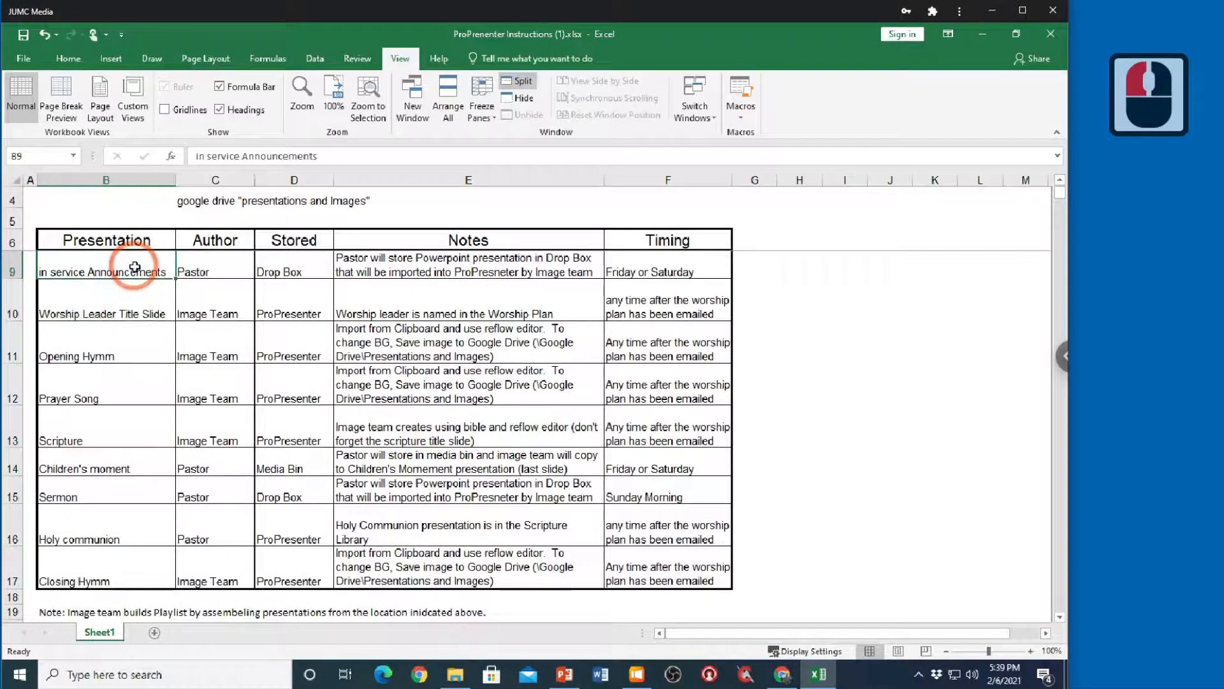
click(134, 267)
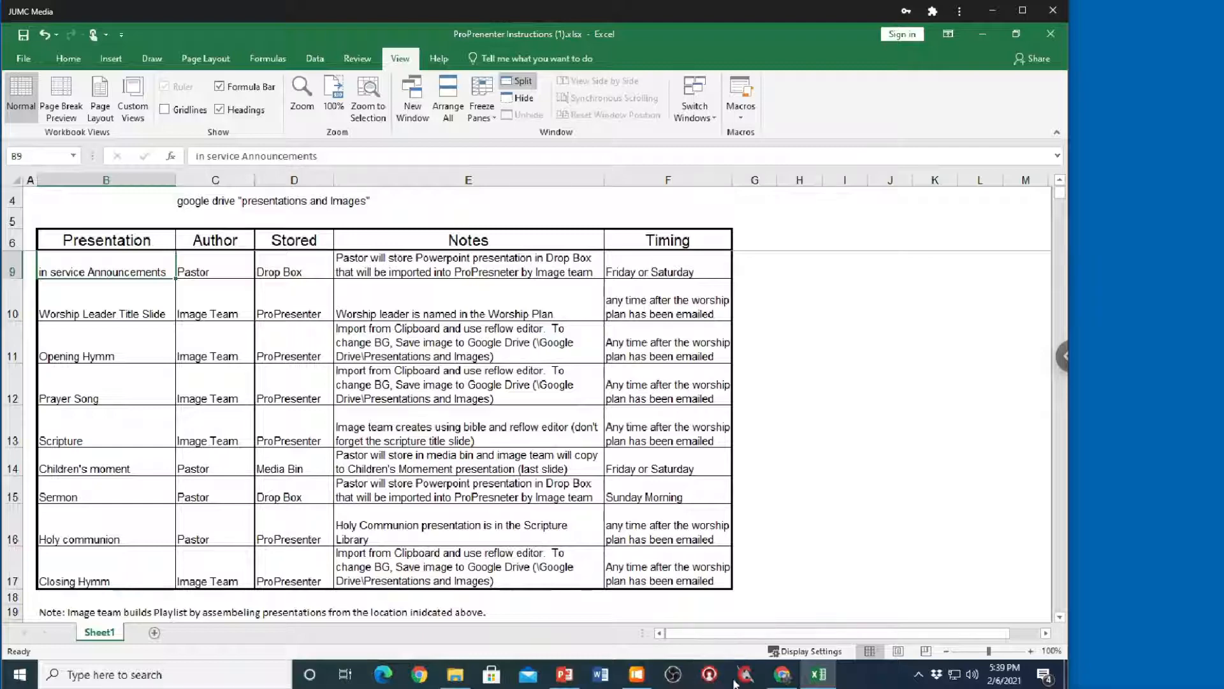
click(636, 674)
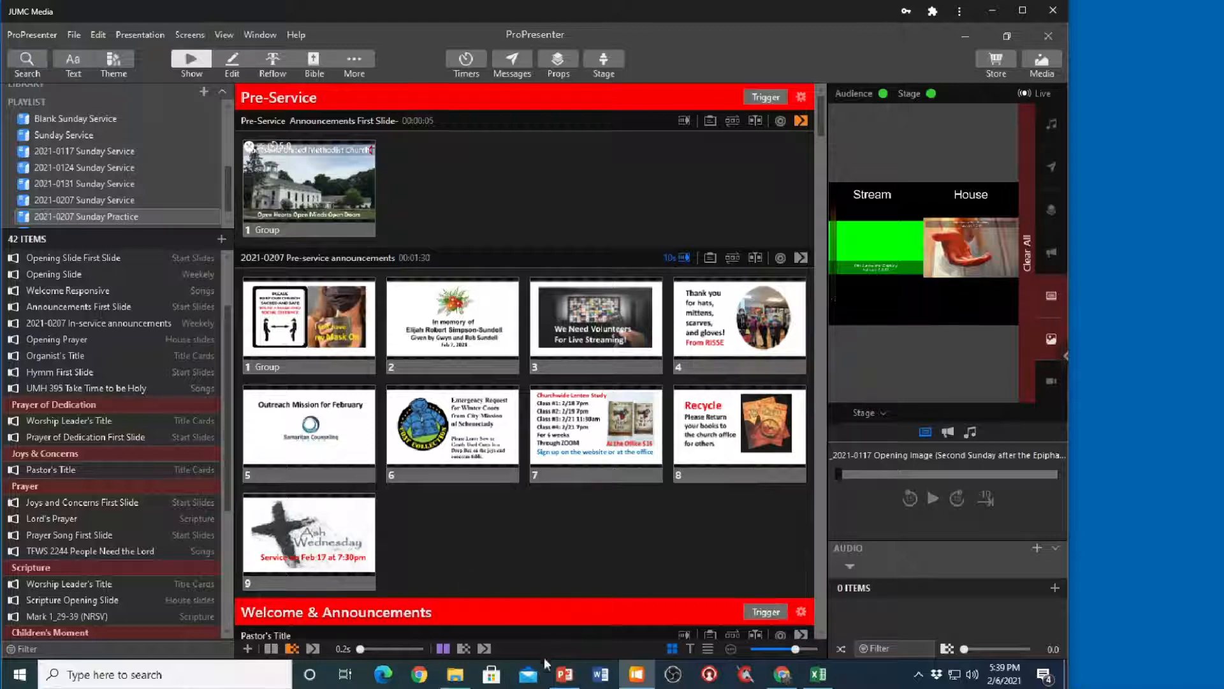
click(819, 674)
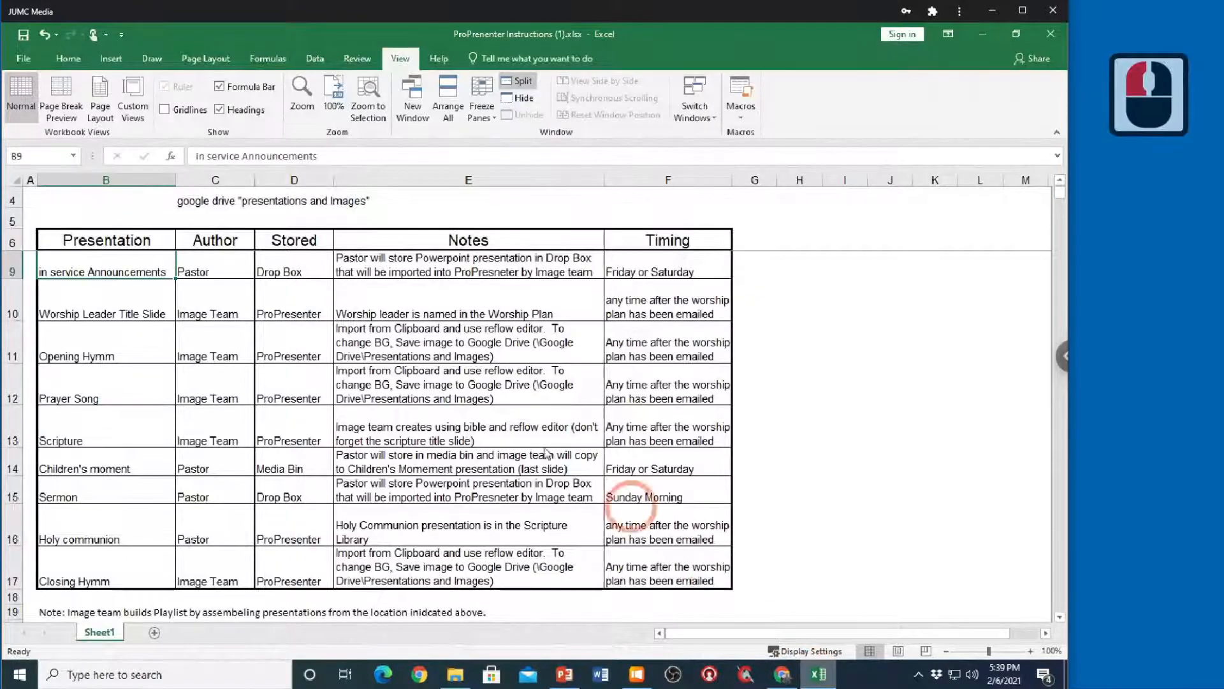
click(104, 270)
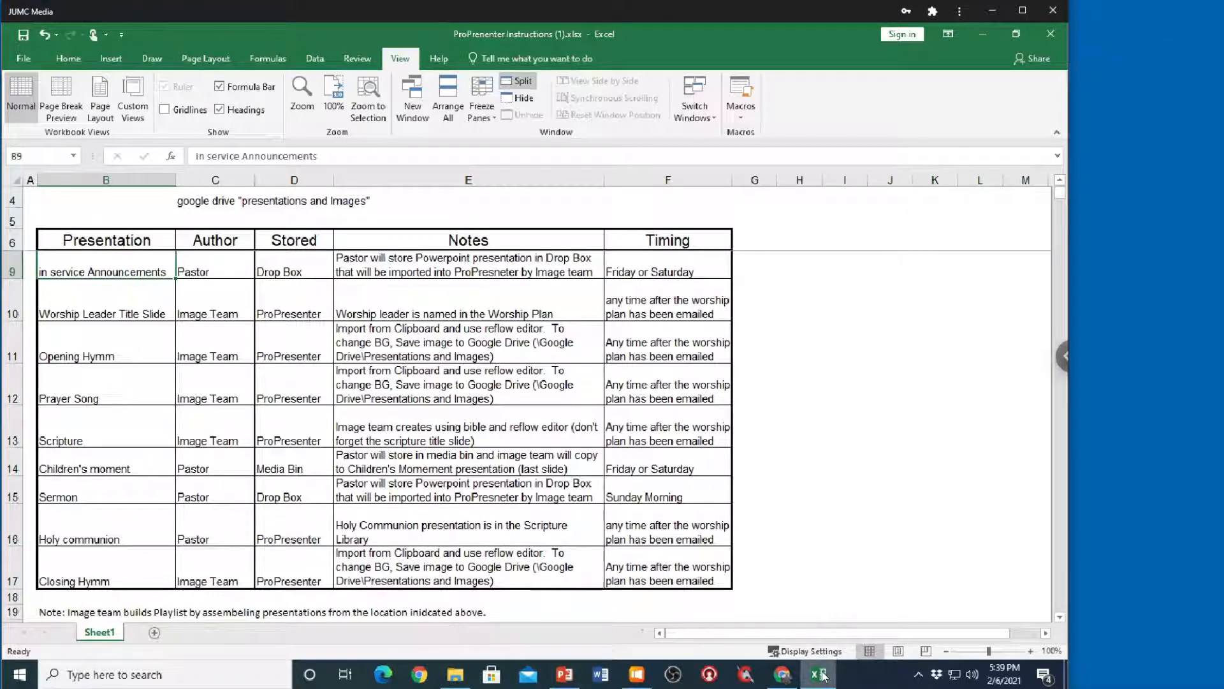
mouse_move(822, 676)
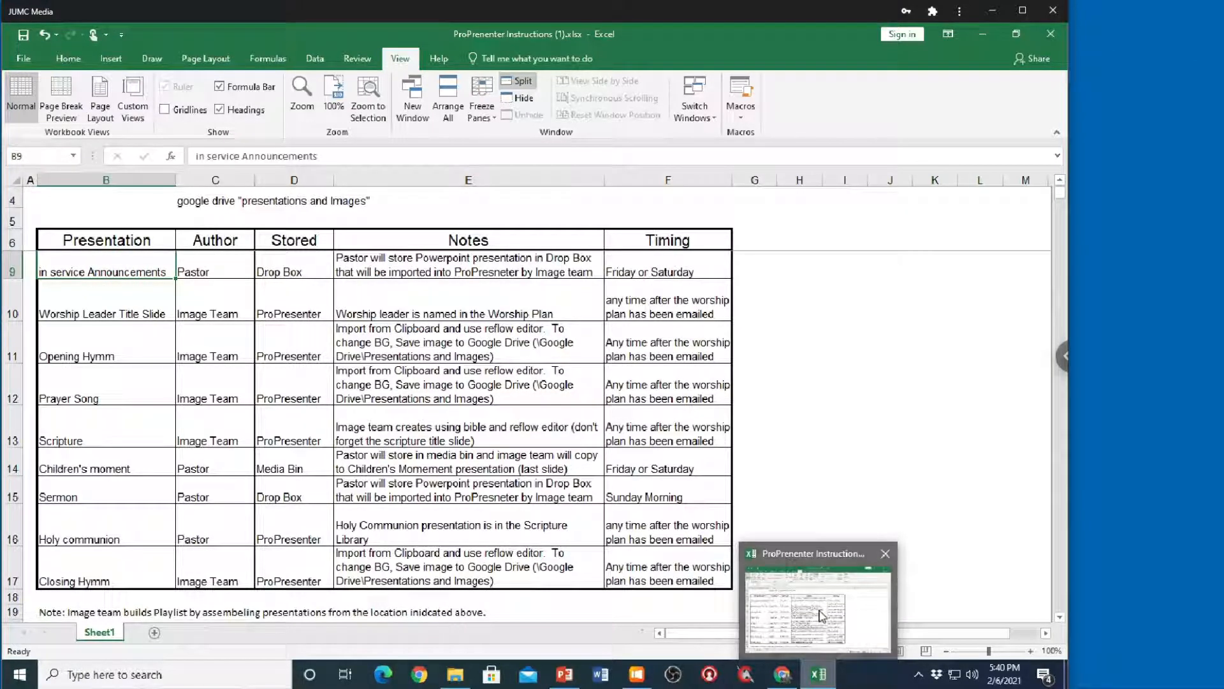
Switch to ProPresenter, select the 2021-0207 Sunday Practice playlist and start a PowerPoint import.
click(636, 674)
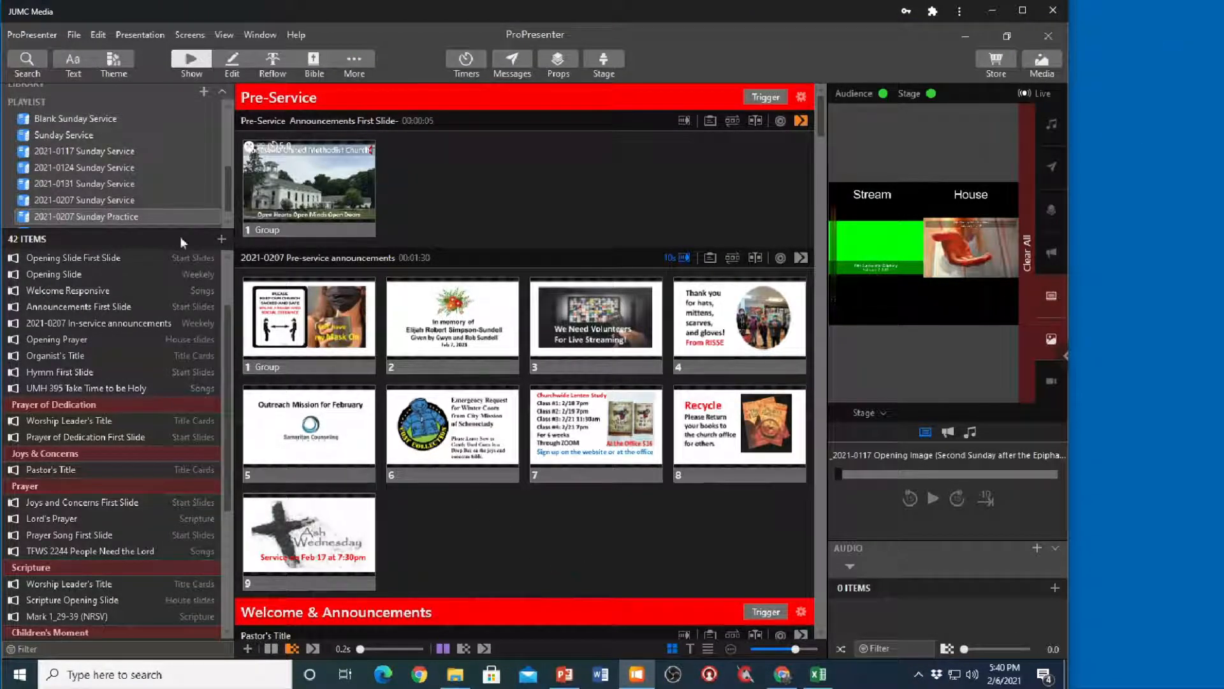
click(82, 217)
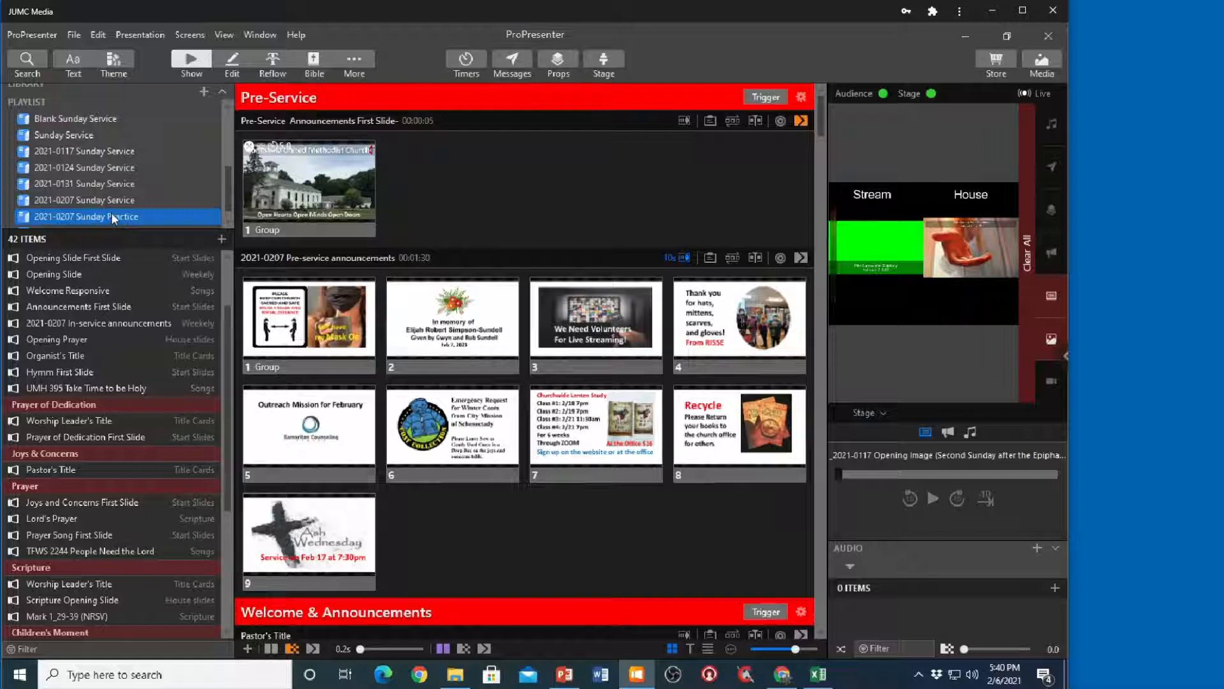
click(75, 36)
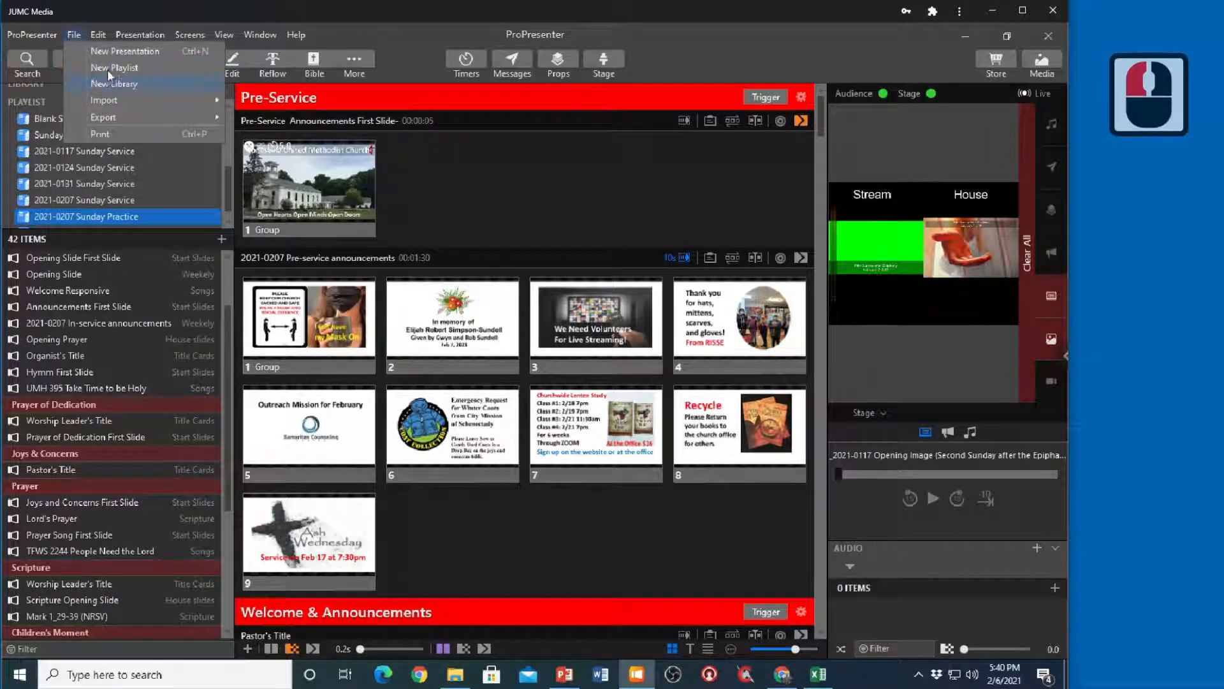
click(112, 101)
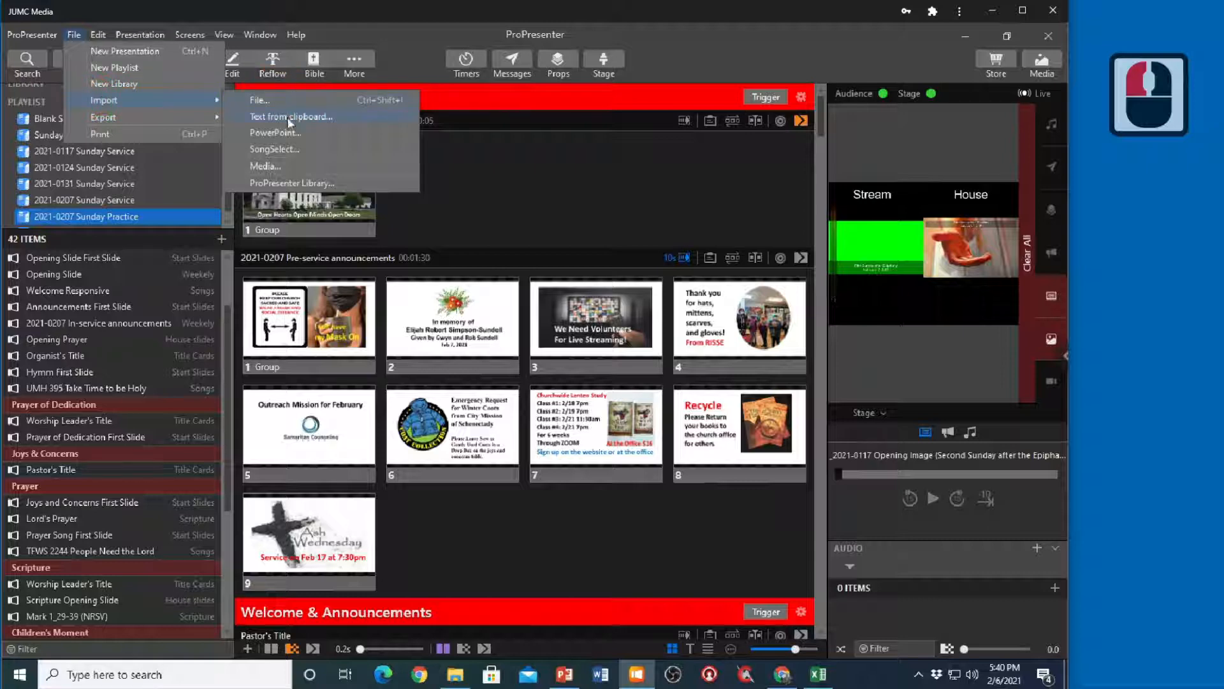
click(276, 132)
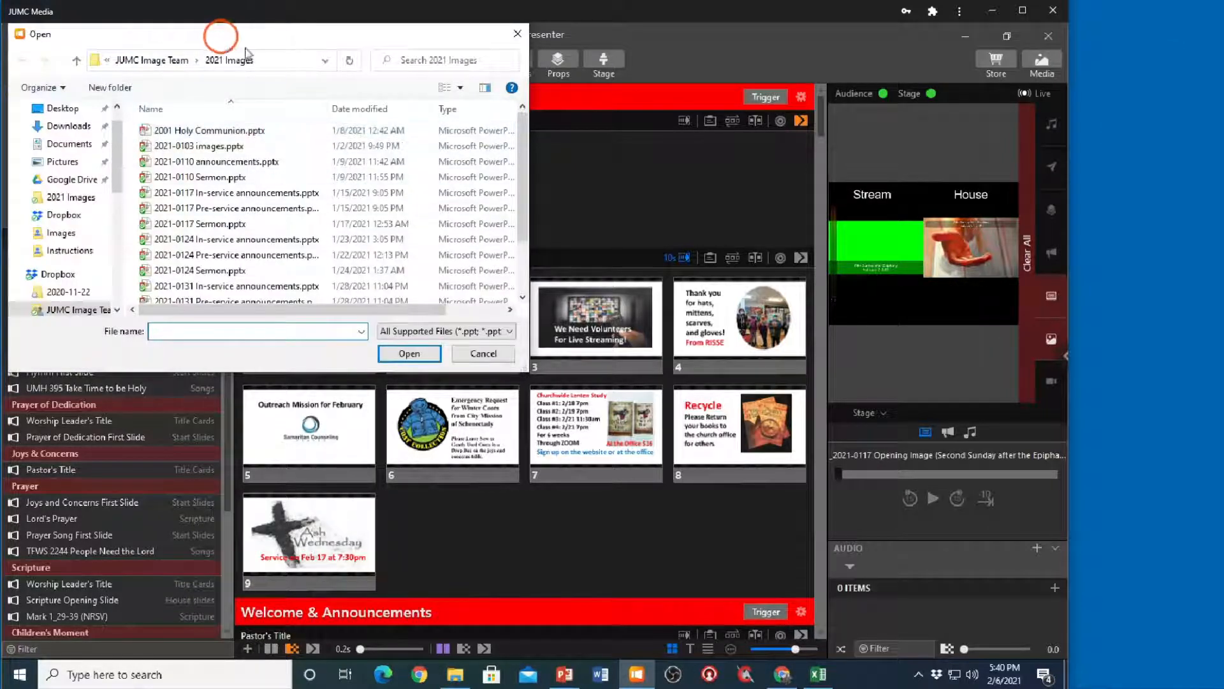
Open 2021-0207 Pre-service announcements from the 2021 Images folder inside Dropbox's JUMC Image Team folder for import.
drag(222, 41, 365, 110)
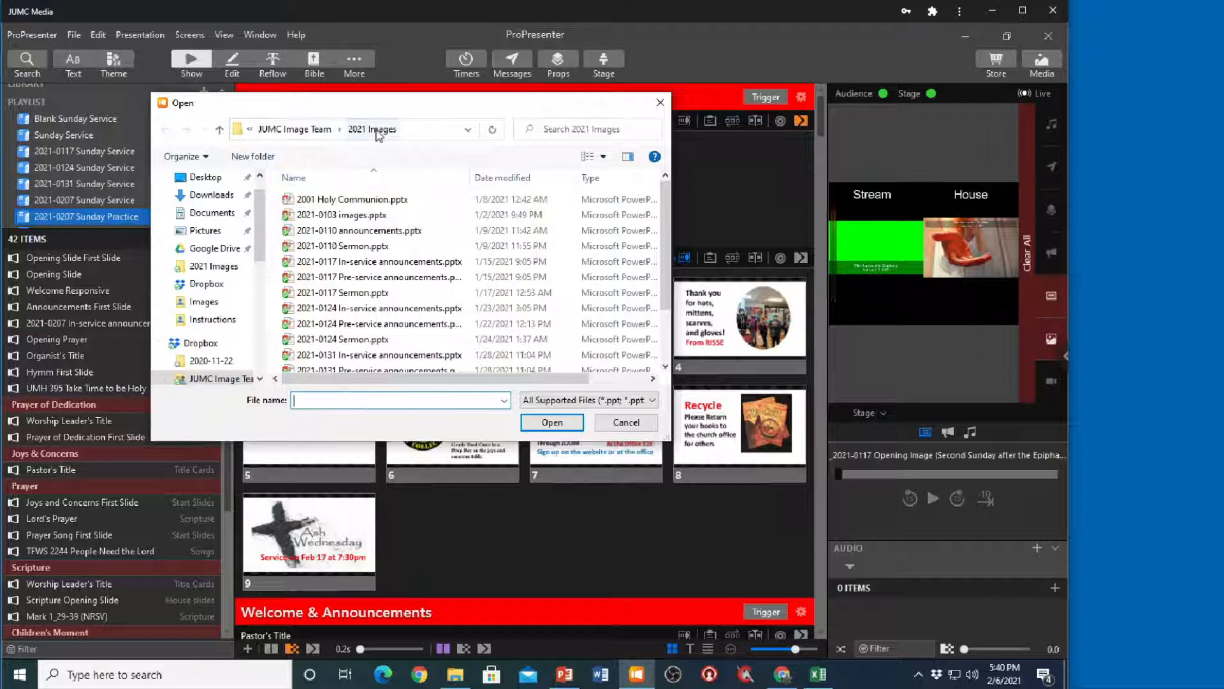
drag(258, 232, 252, 265)
double_click(201, 218)
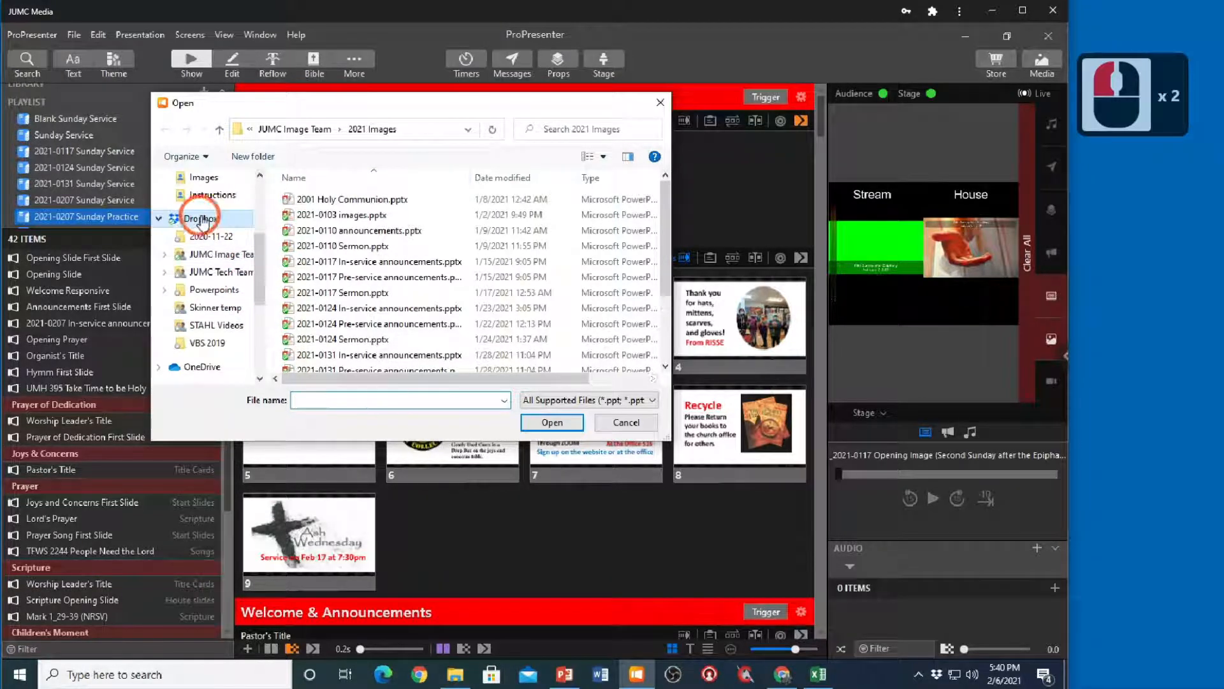
double_click(331, 215)
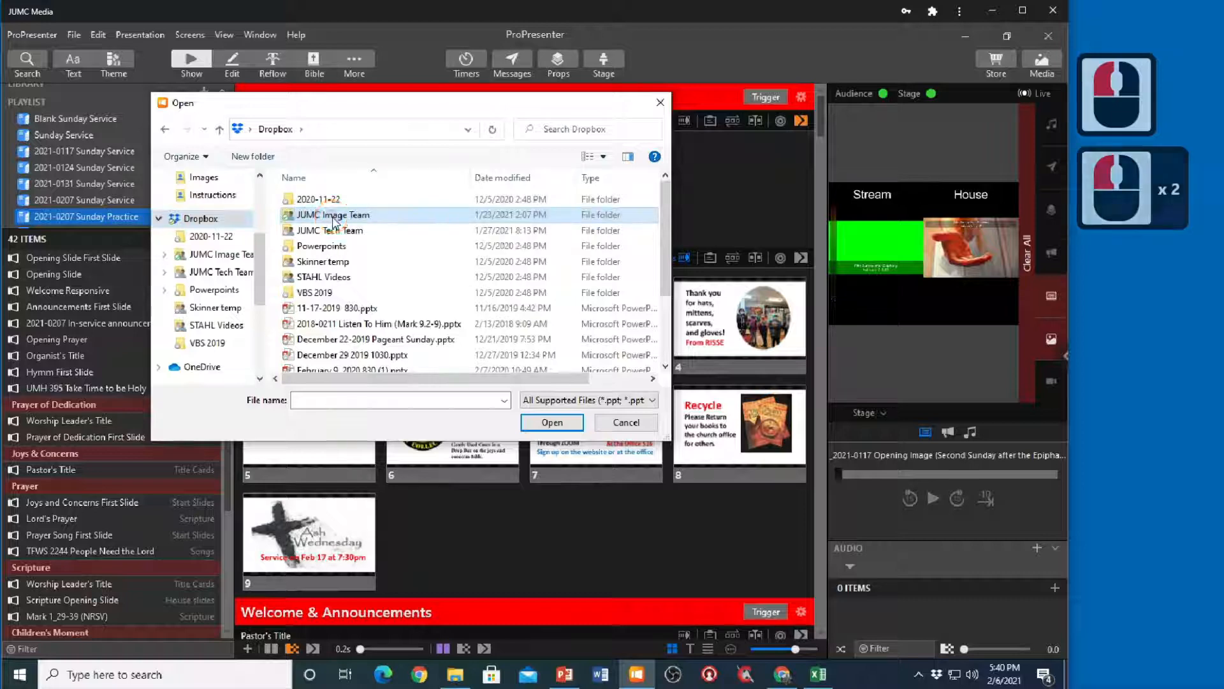
double_click(321, 216)
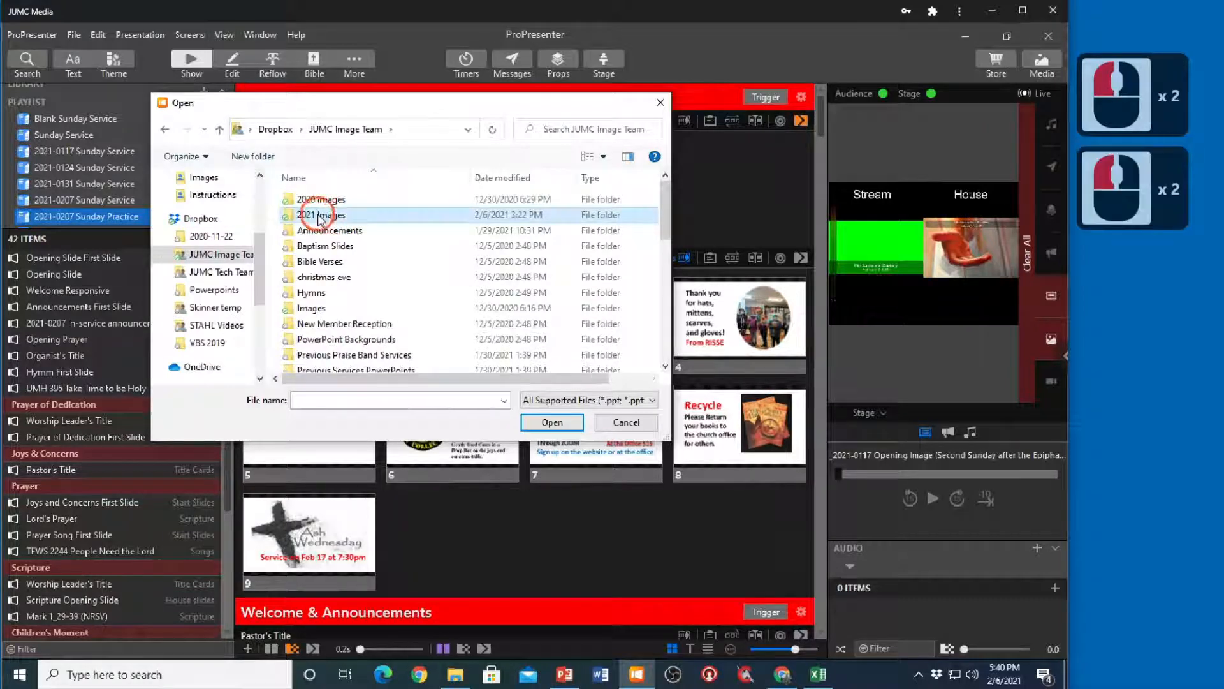
scroll(342, 293, down, 8)
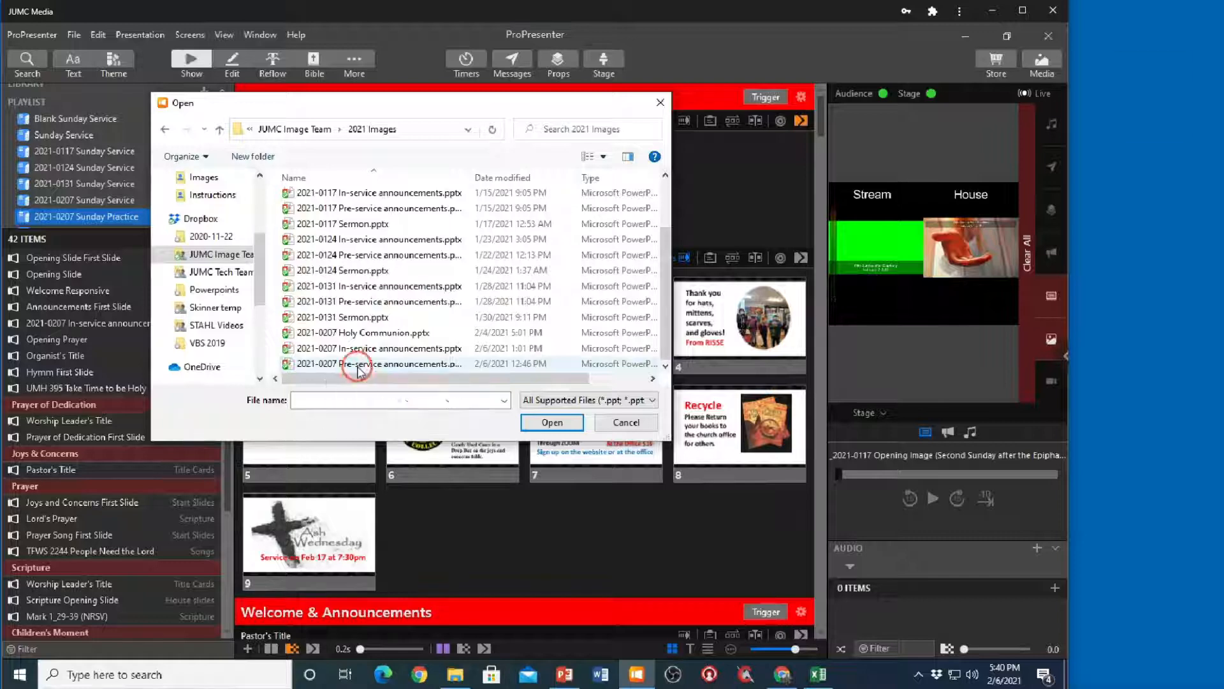
click(337, 364)
click(552, 423)
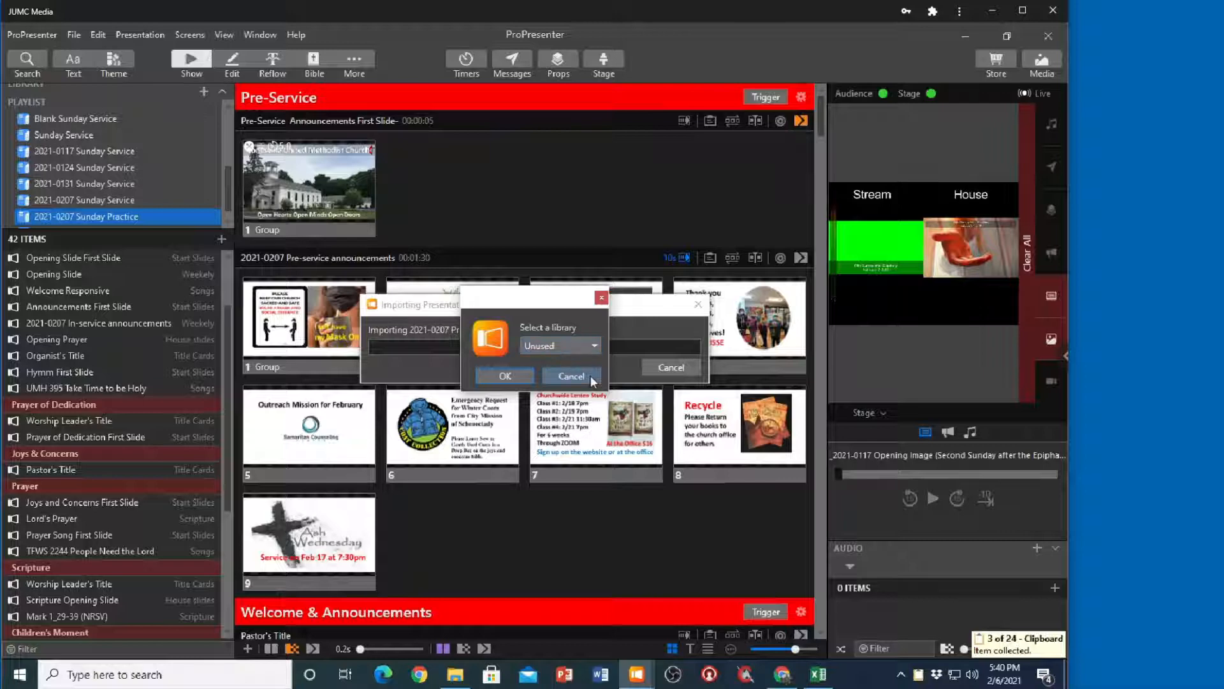
Import the presentation into the Weekely library, writing over the existing file.
click(590, 346)
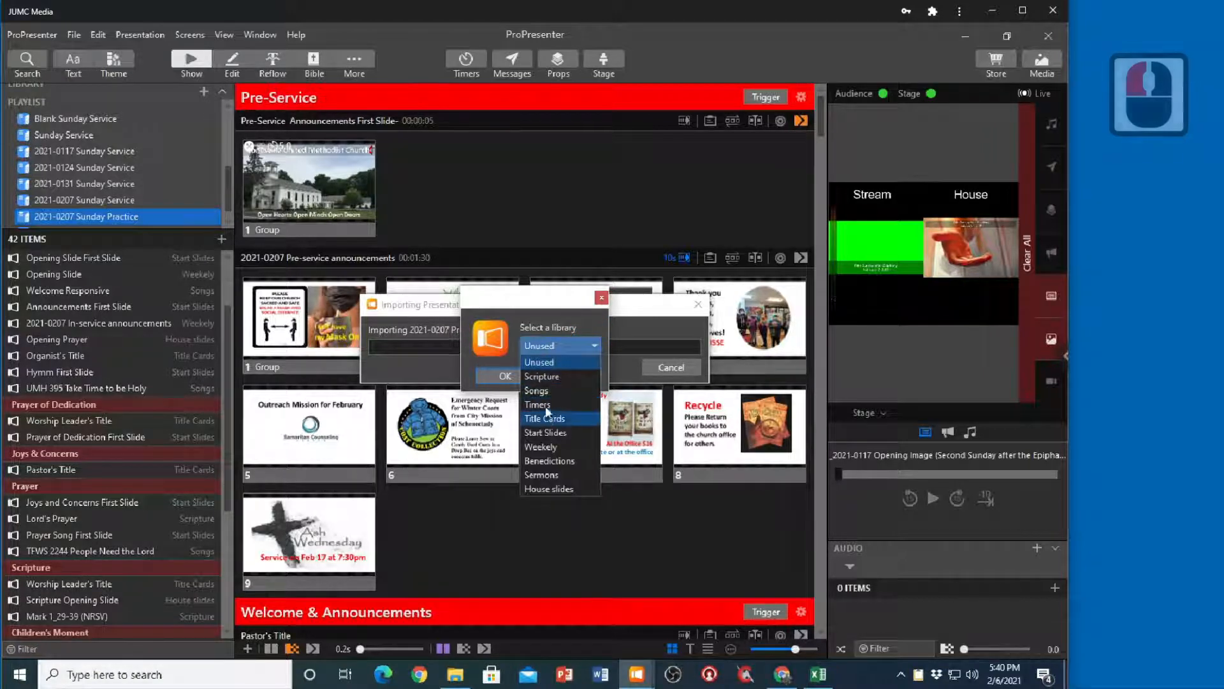
click(541, 447)
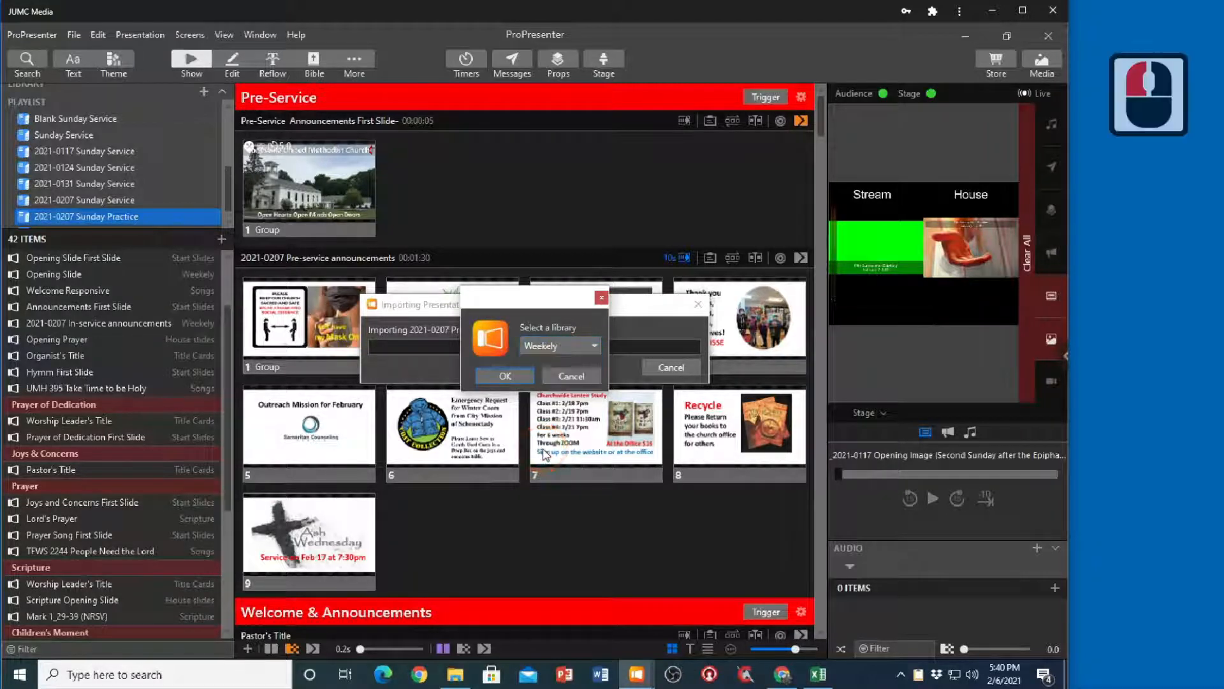
click(506, 376)
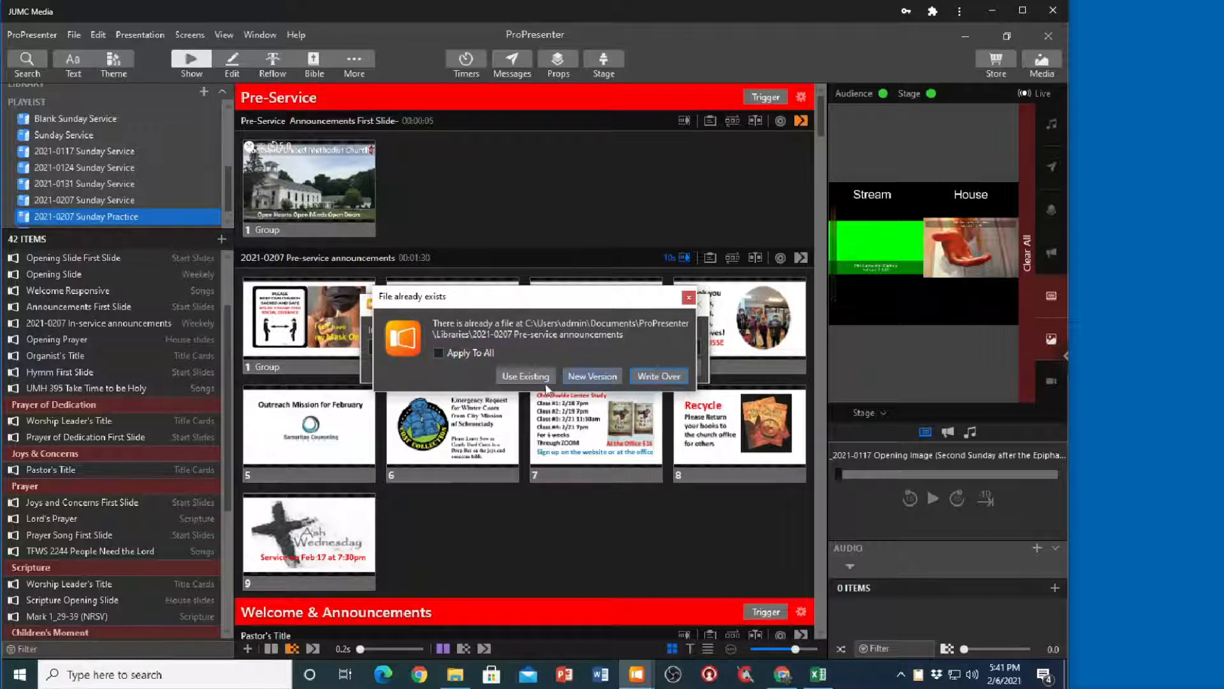
click(659, 378)
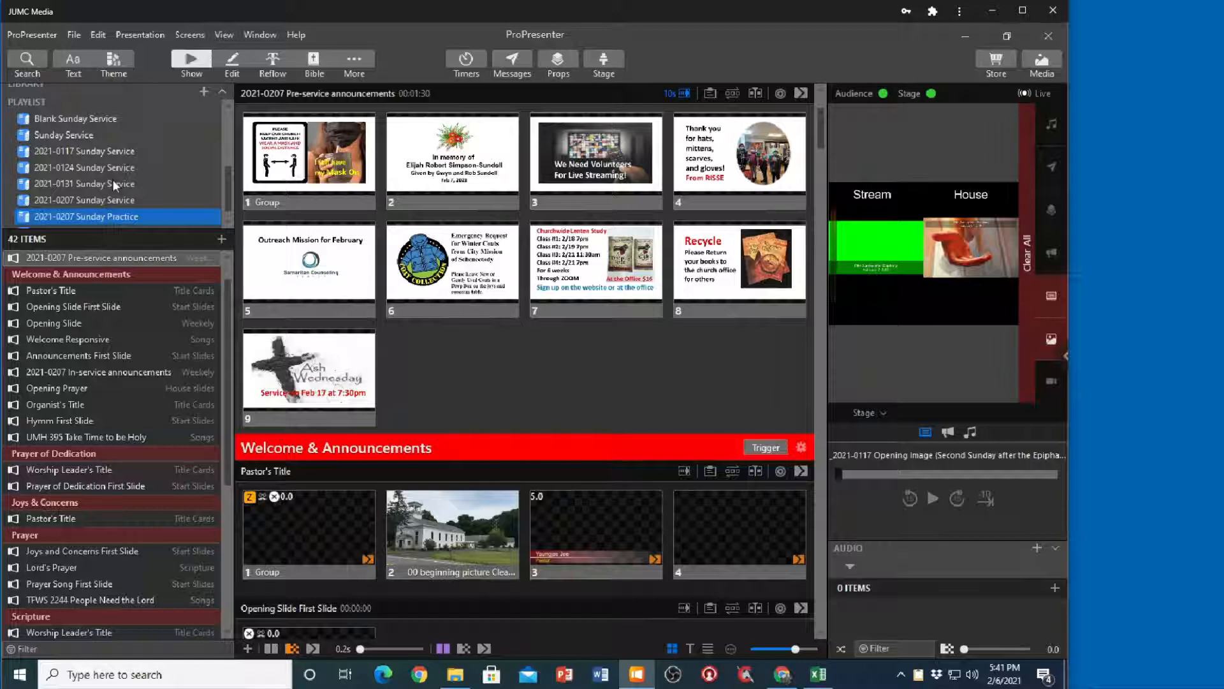
Copy the 2021-0207 Pre-service announcements presentation from the Weekely library.
scroll(115, 185, up, 3)
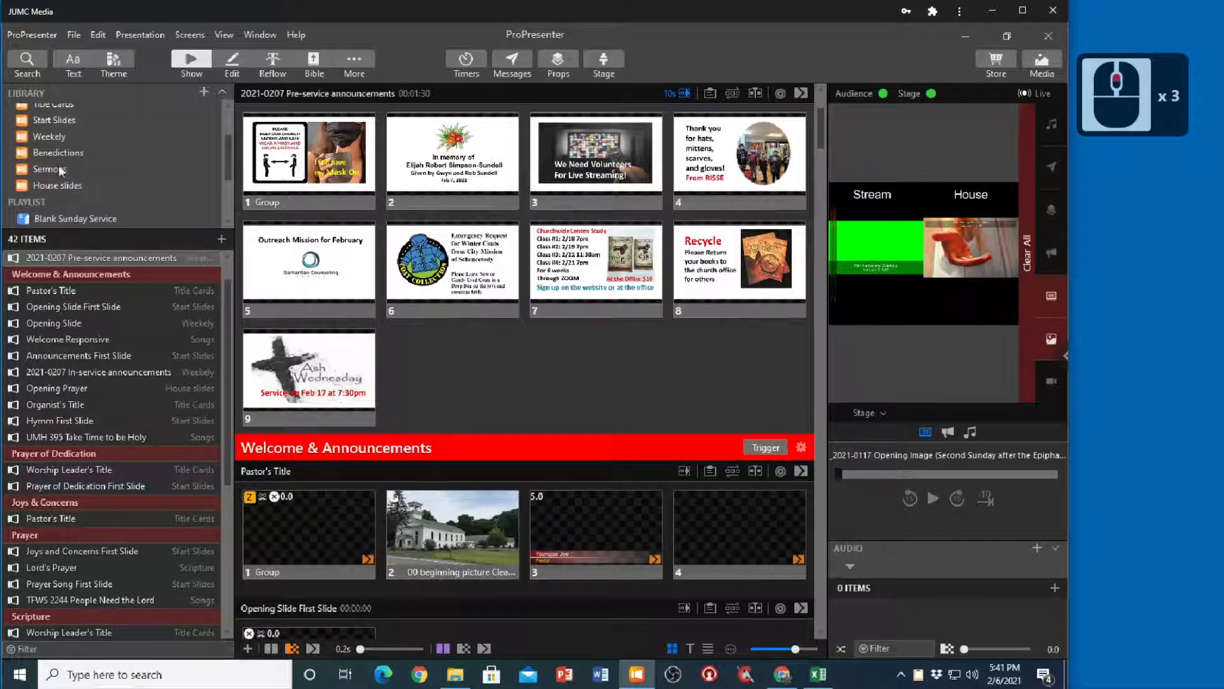
click(51, 137)
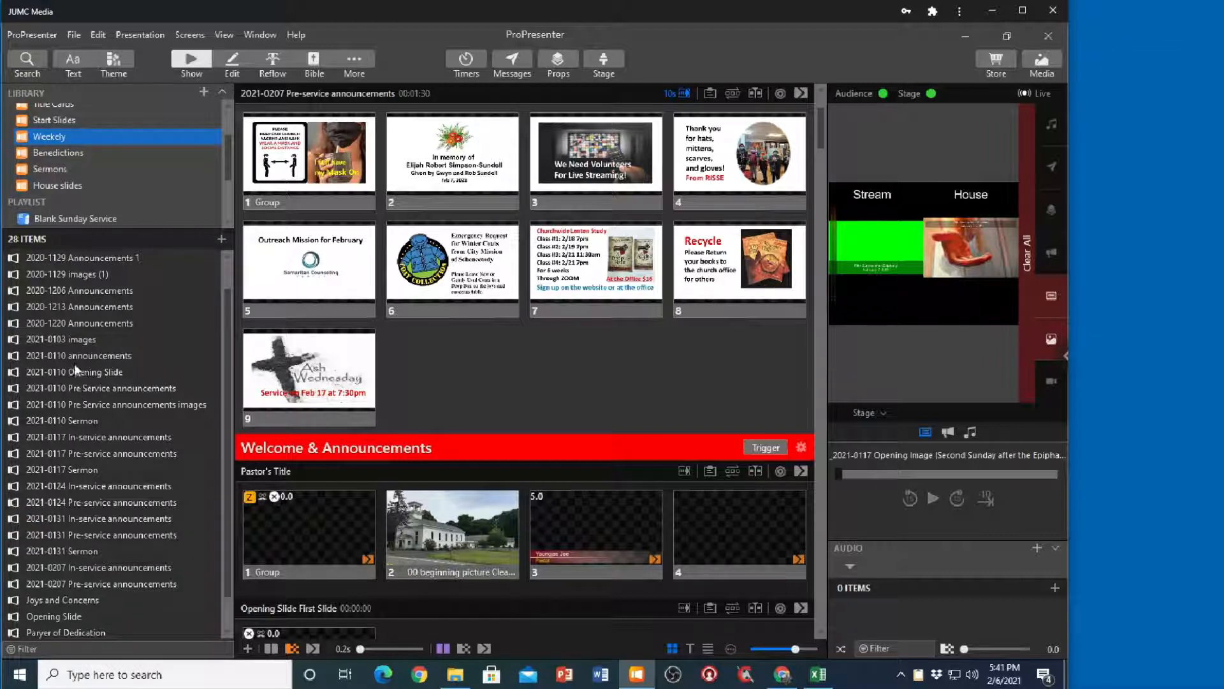
scroll(74, 515, down, 2)
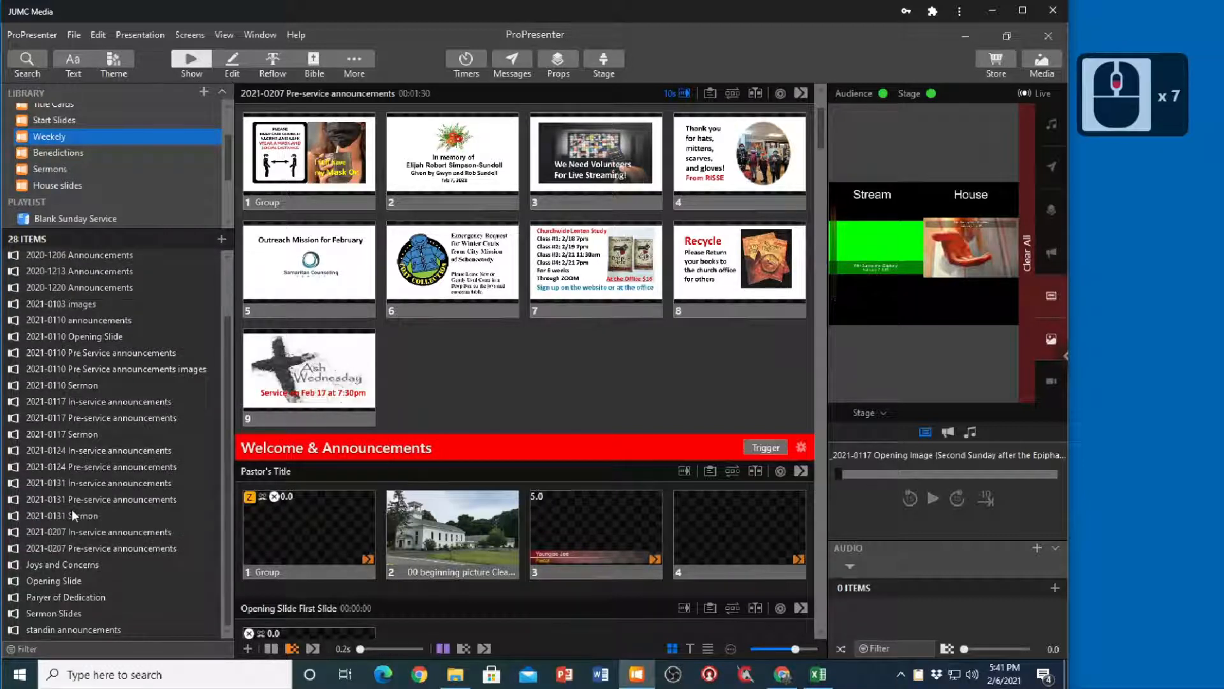
scroll(73, 515, down, 2)
click(66, 548)
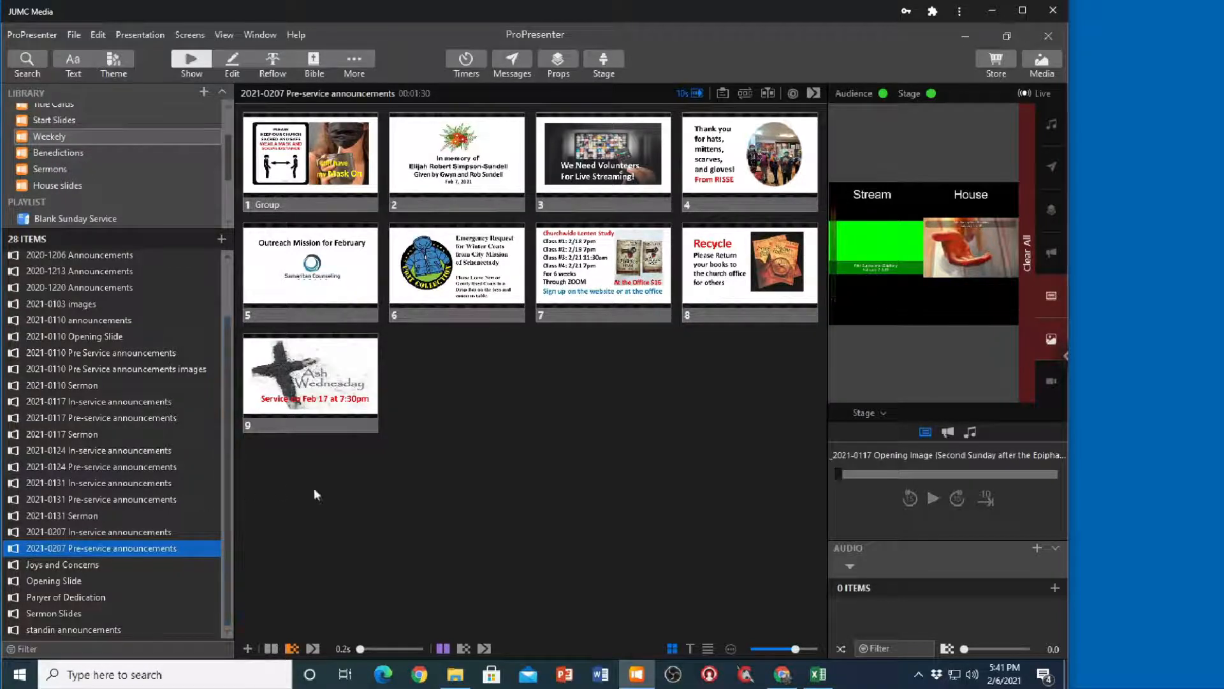
right_click(70, 552)
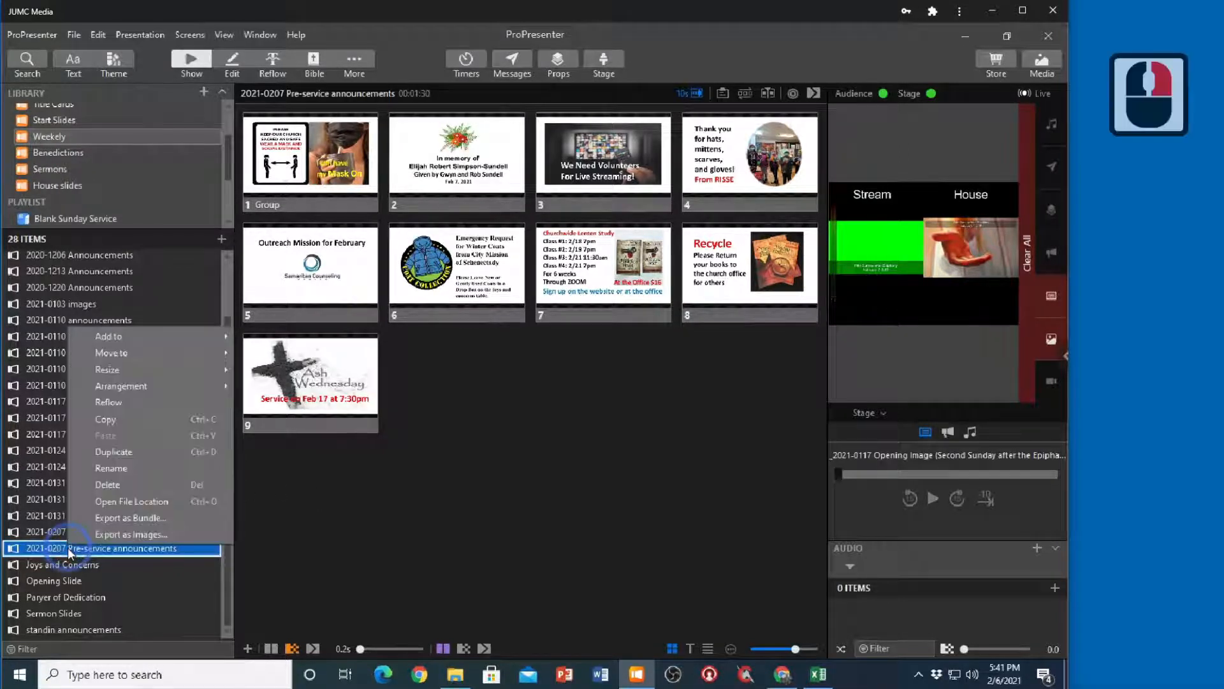
click(123, 420)
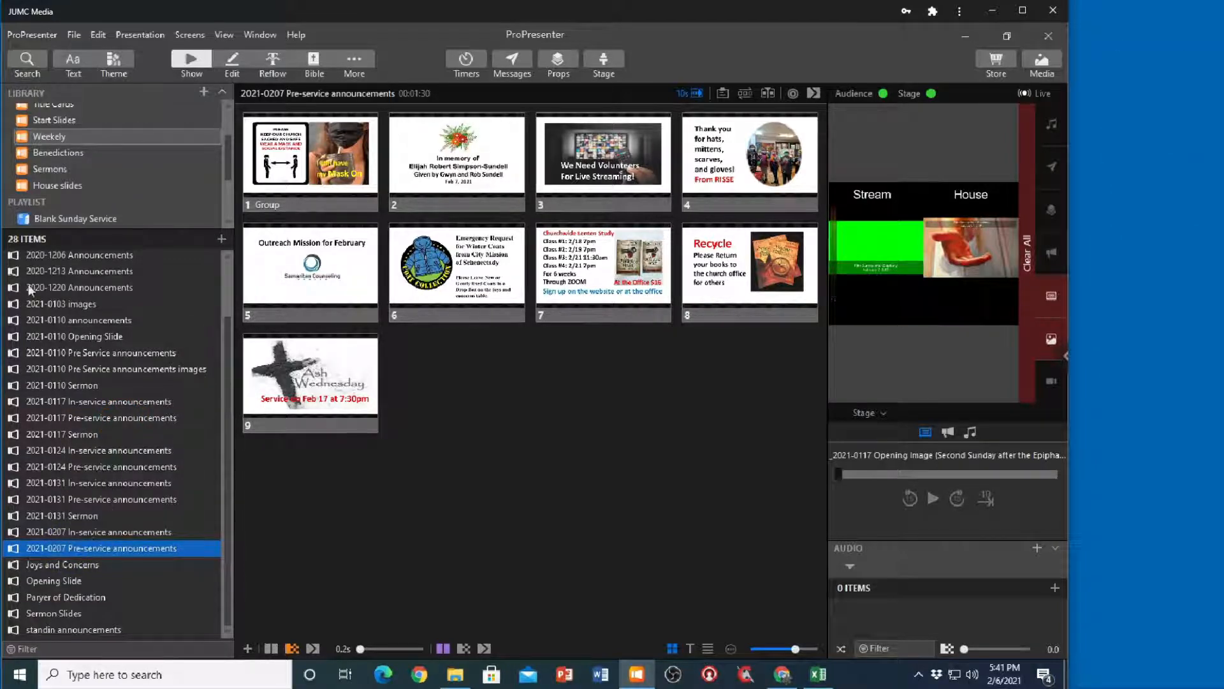
In the 2021-0214 Sunday Service_draft playlist, paste the copied presentation after Pre-Service Announcements First Slide and delete 2021-0131 Pre-service announcements.
scroll(88, 180, down, 7)
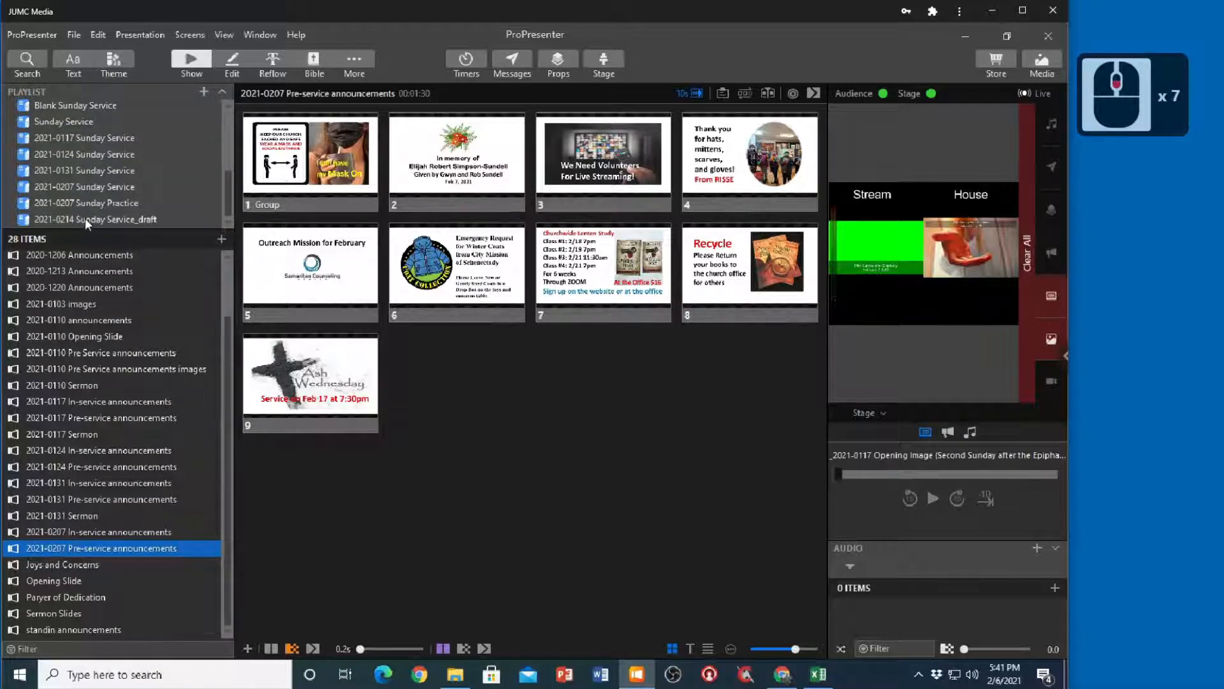
click(88, 220)
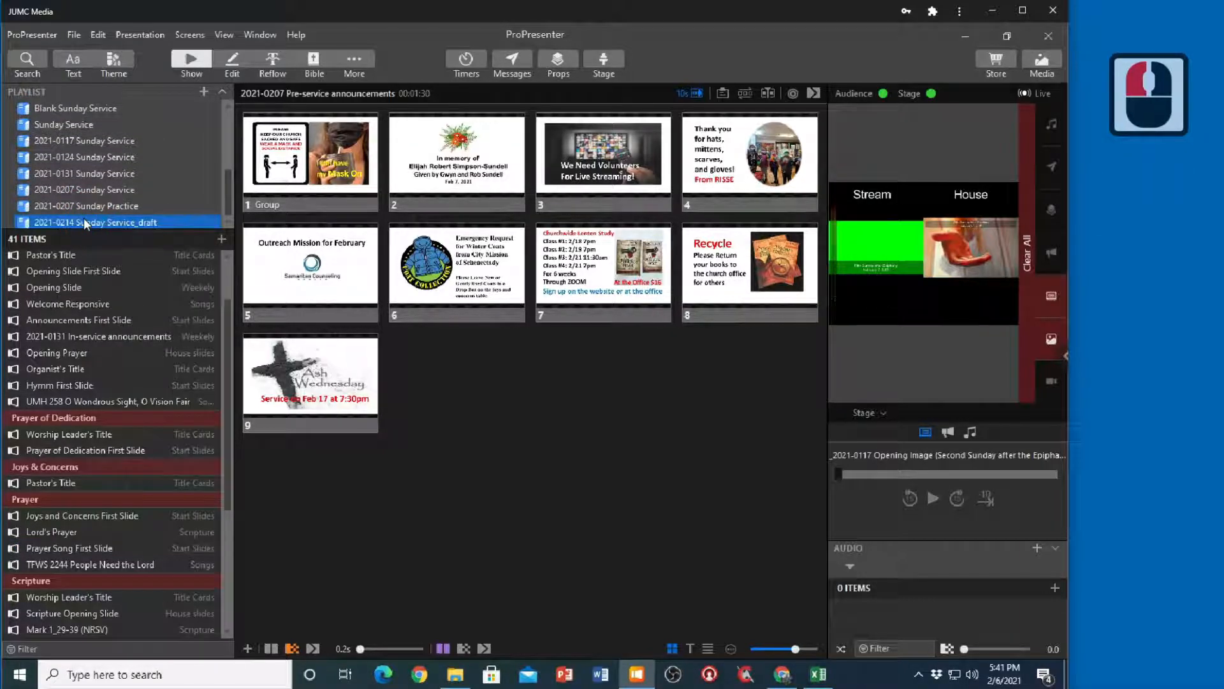
scroll(55, 418, up, 4)
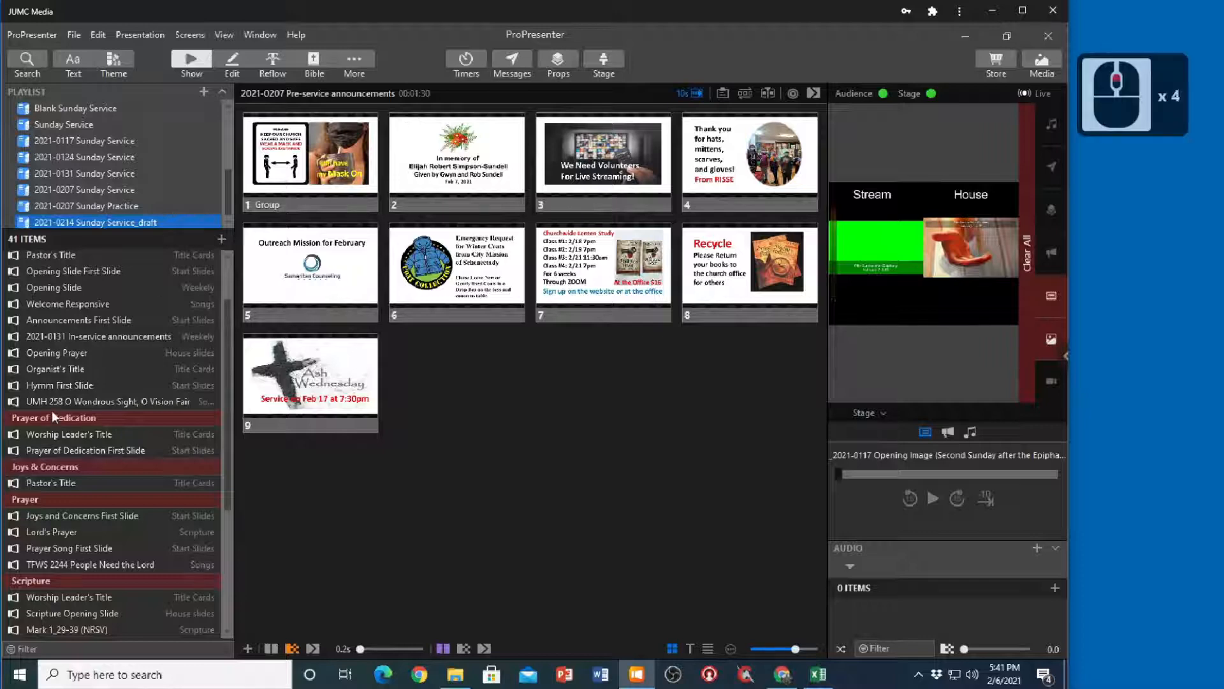
scroll(55, 418, up, 1)
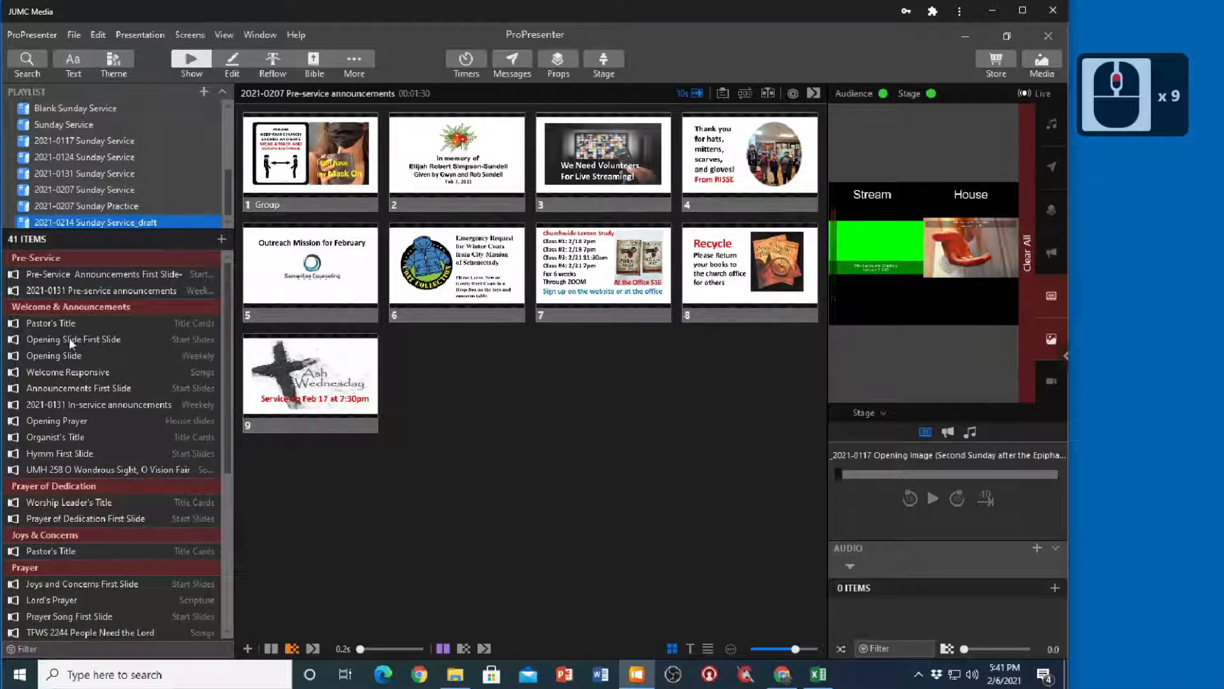
click(82, 273)
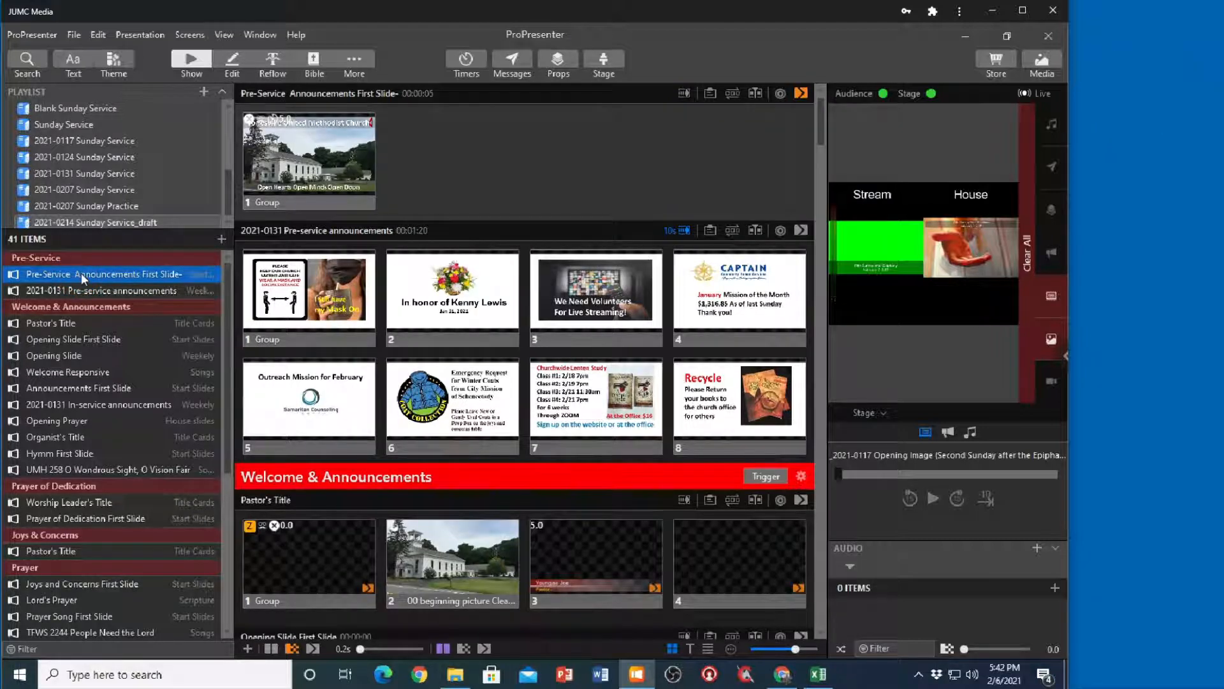
right_click(82, 272)
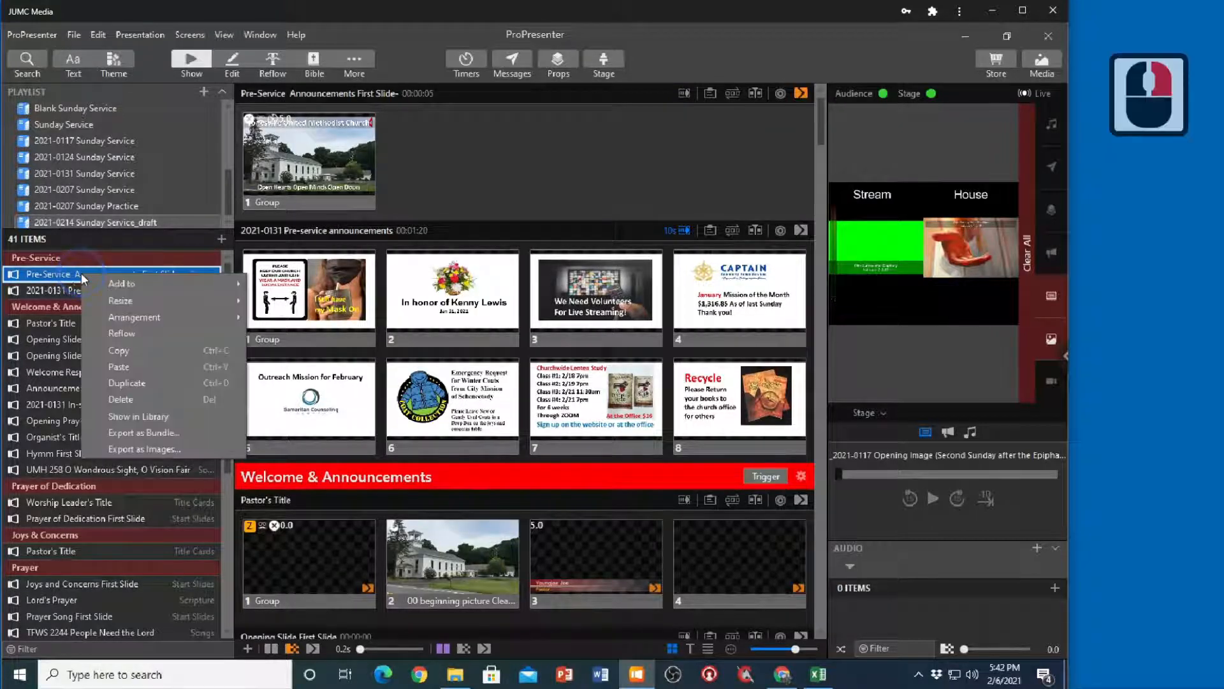
click(118, 366)
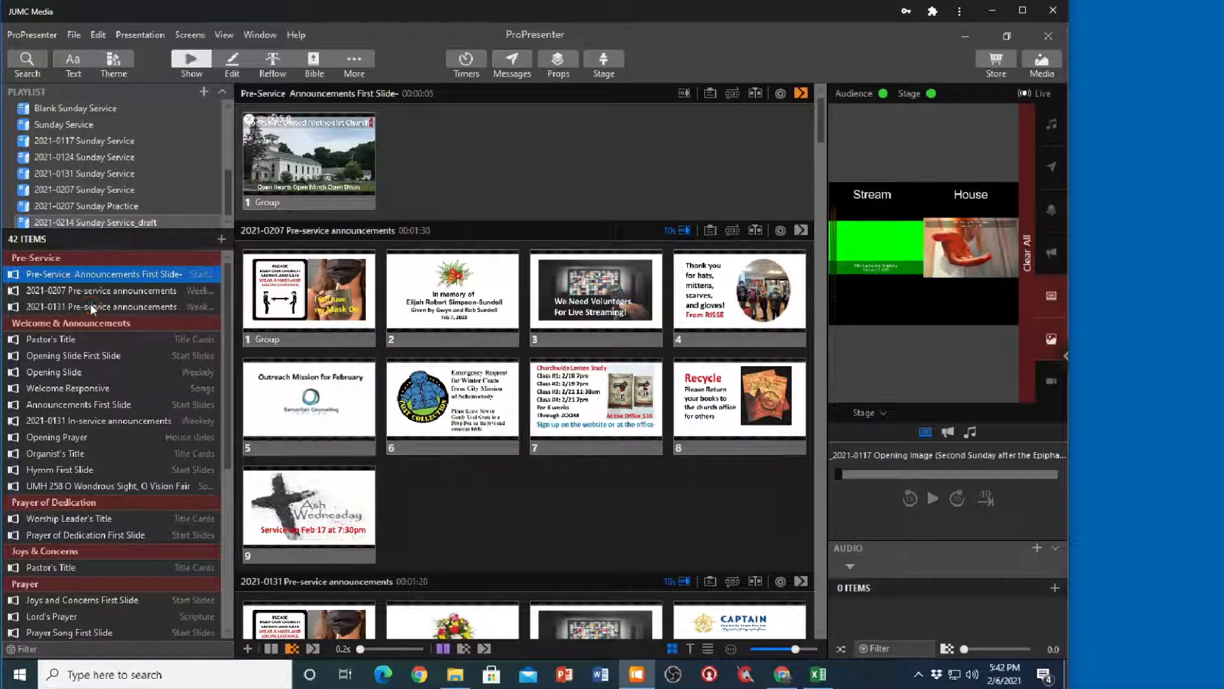
click(92, 308)
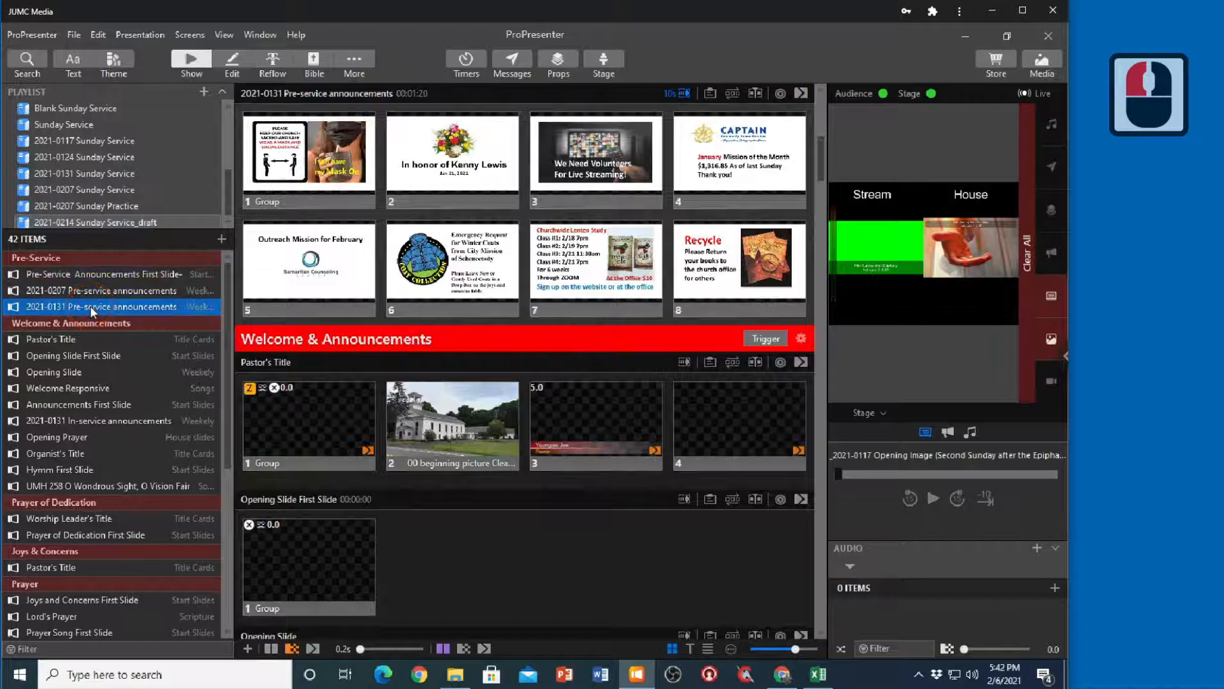
key(Delete)
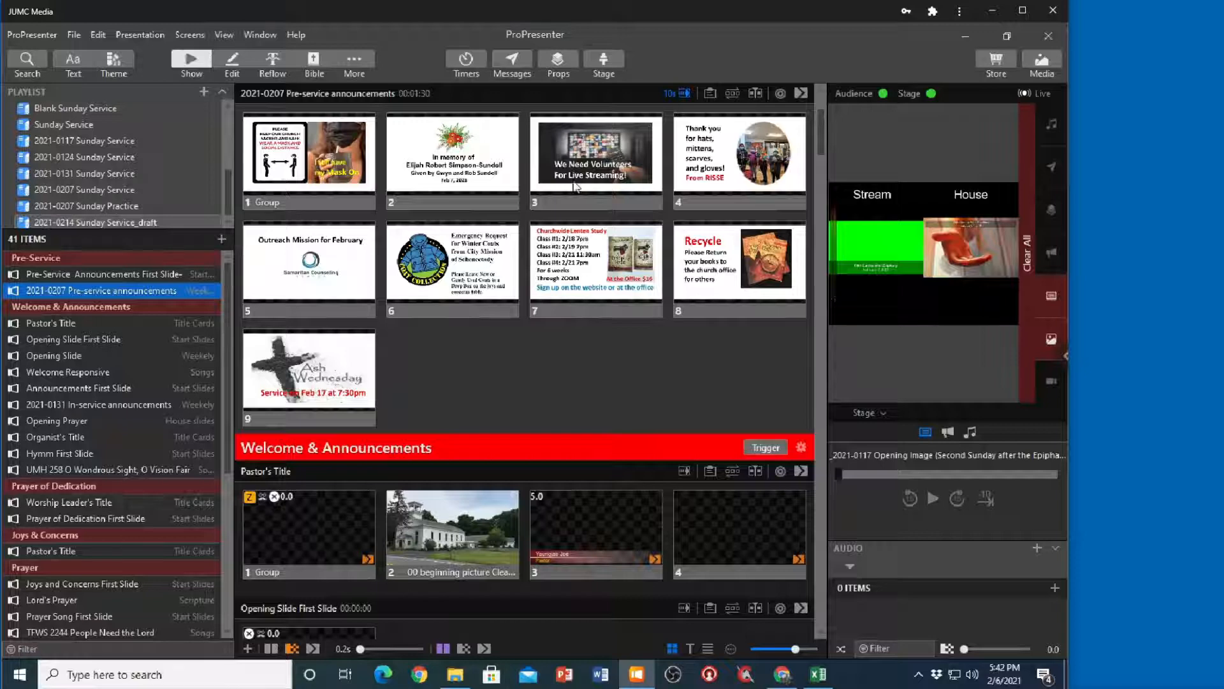
Set the slide timer of 2021-0207 Pre-service announcements to 10 seconds and start the show from Pre-Service Announcements First Slide.
scroll(535, 288, up, 4)
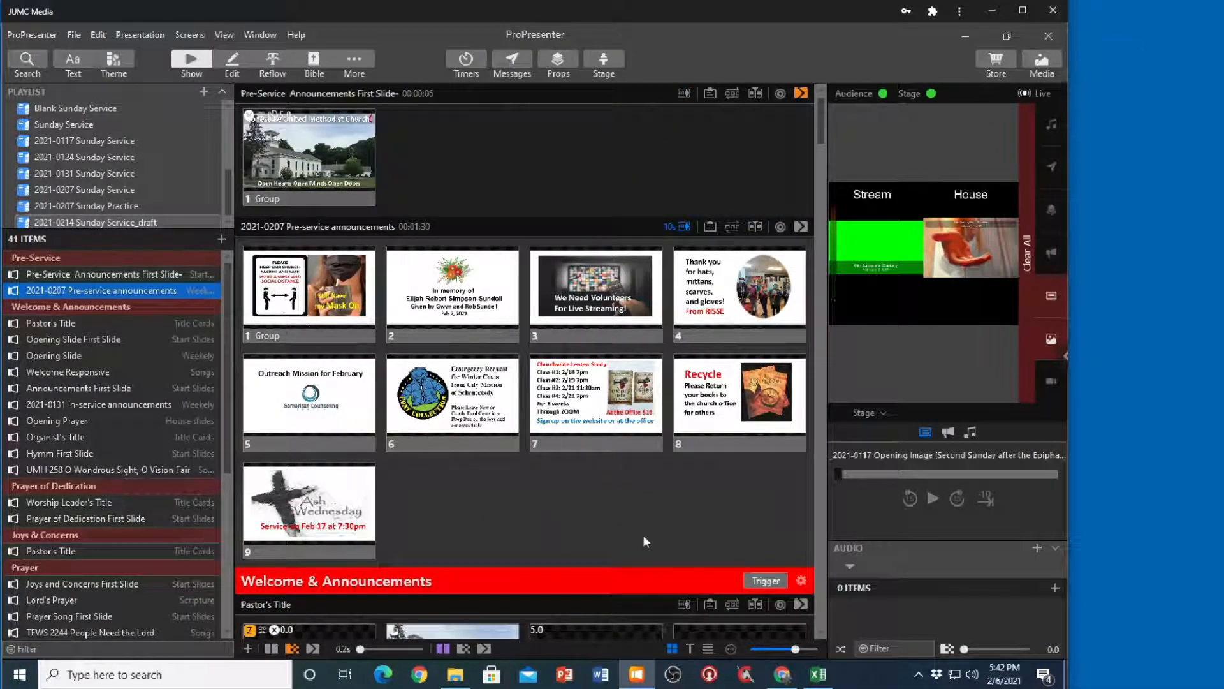
drag(720, 526, 280, 266)
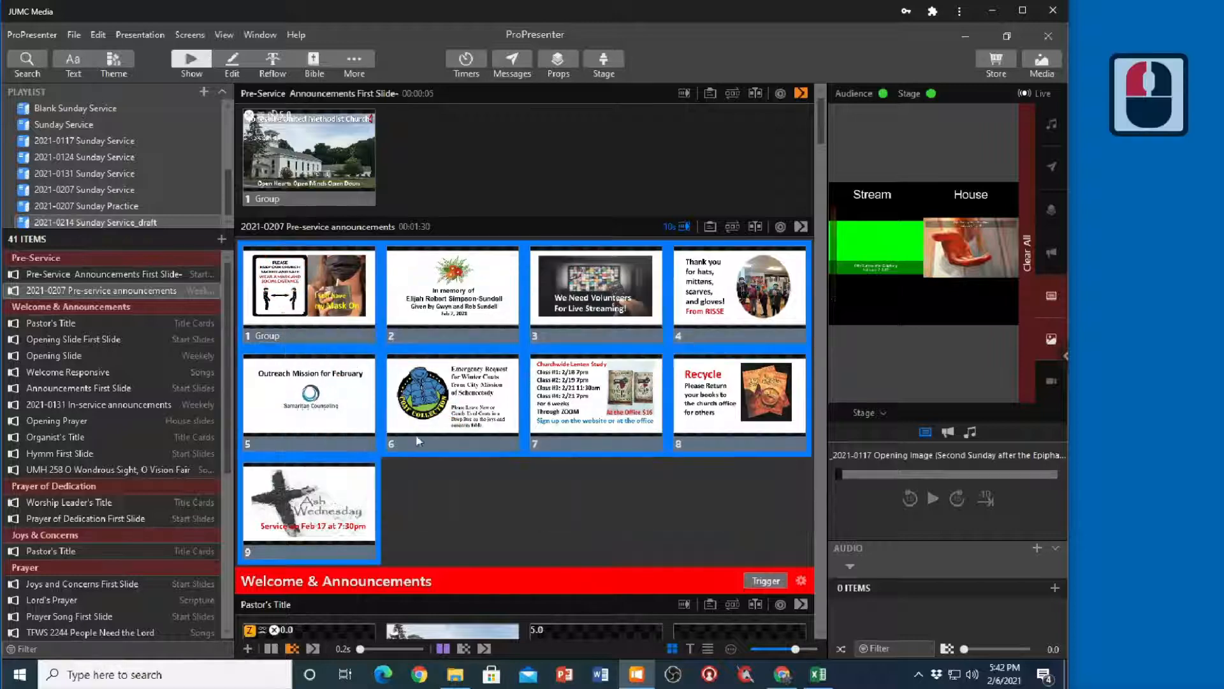
click(614, 488)
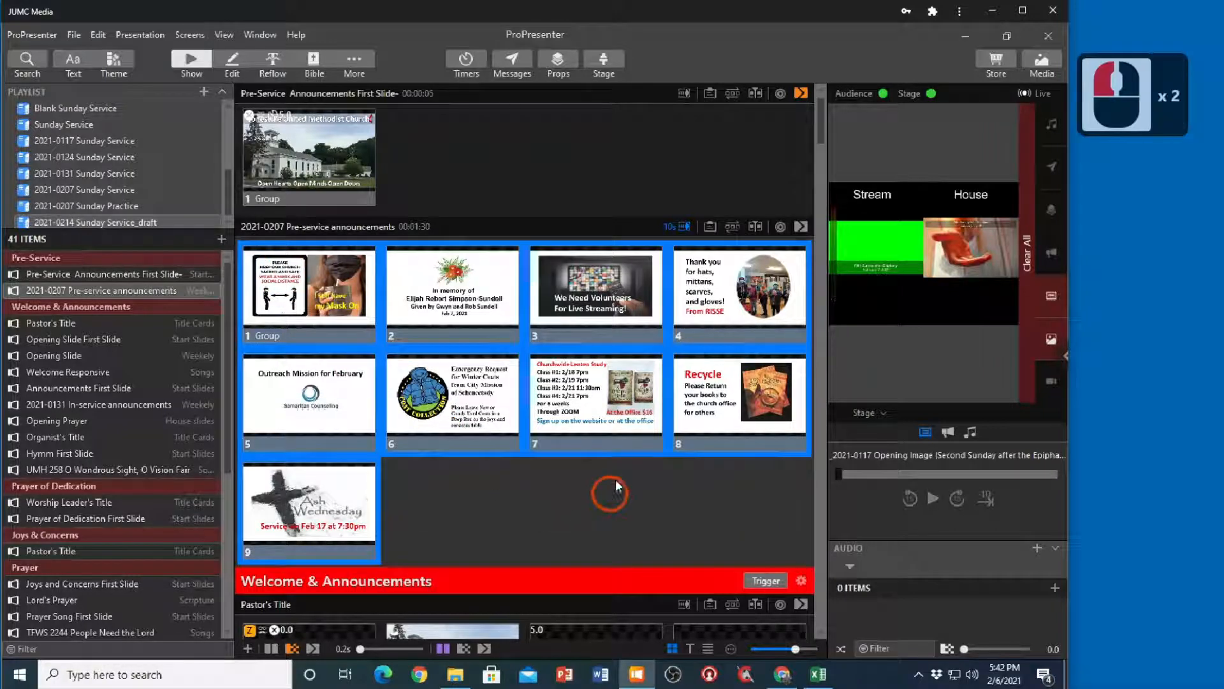
click(680, 226)
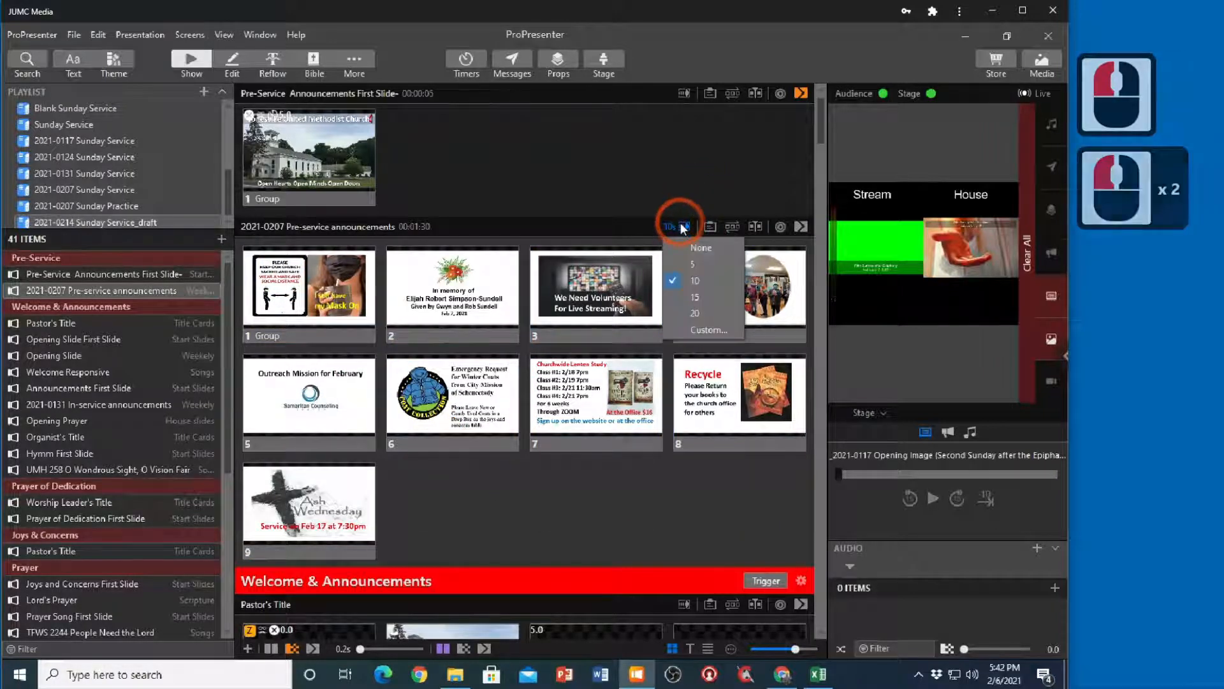
click(694, 283)
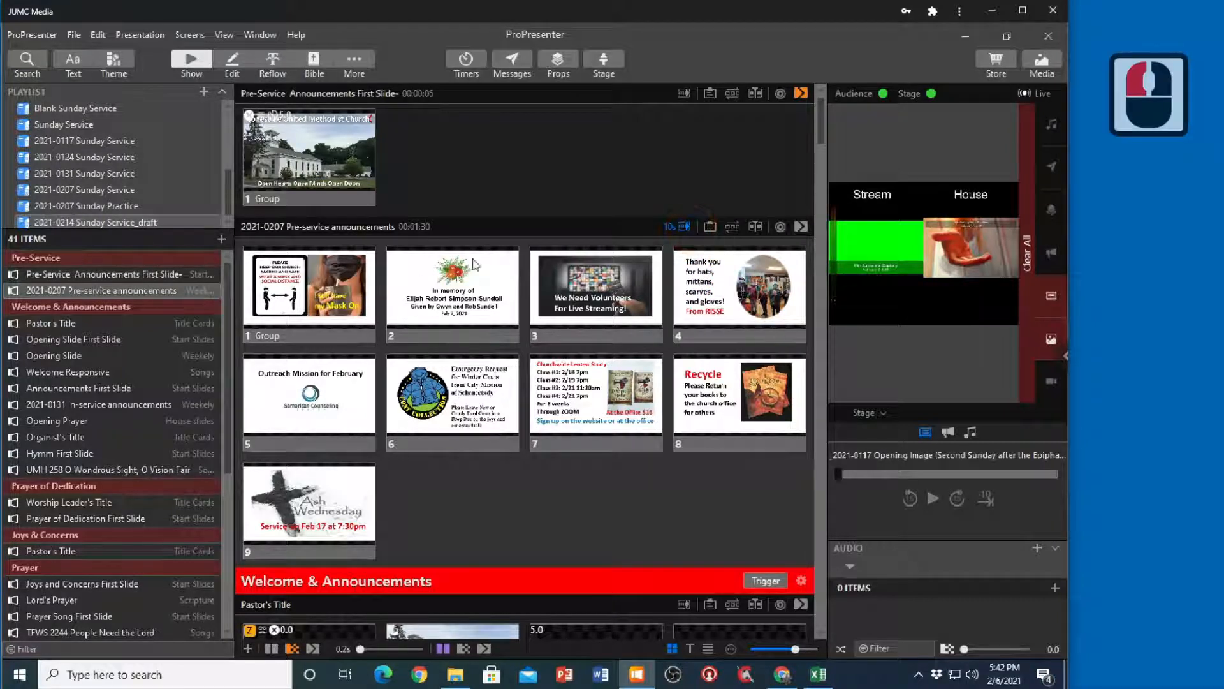
double_click(318, 149)
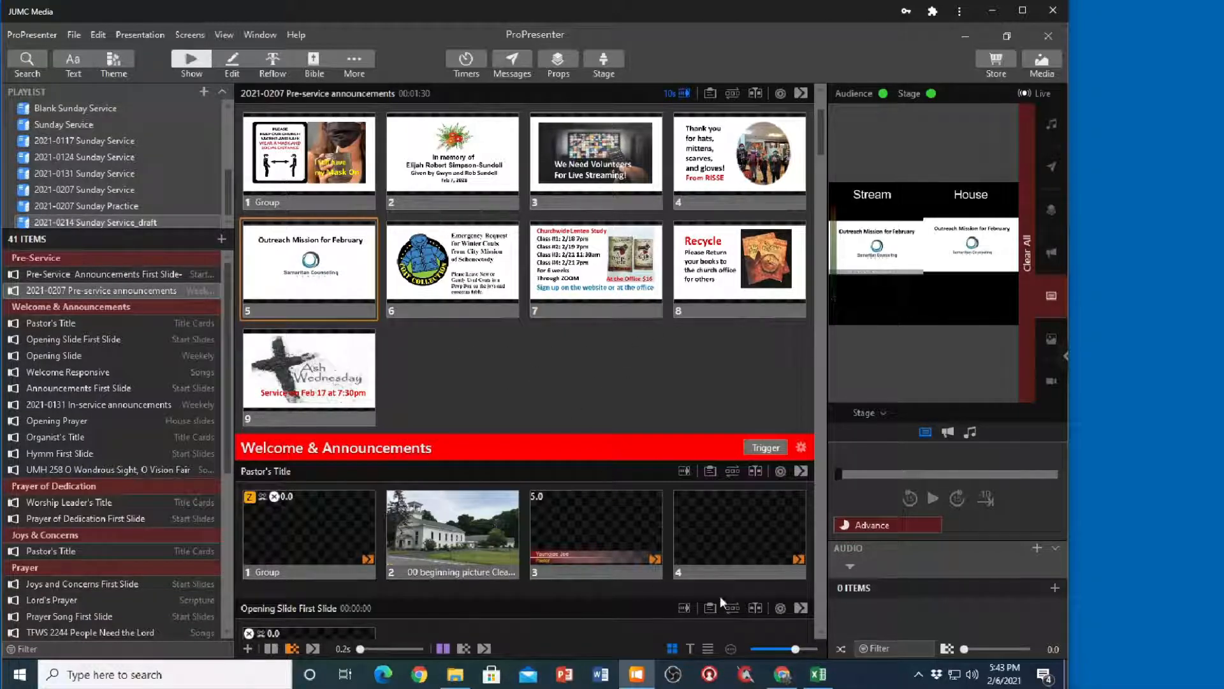
In the instructions workbook in Excel, fill the Pre-Service Announcements cell light green and select the Opening Slide cell below it.
click(815, 677)
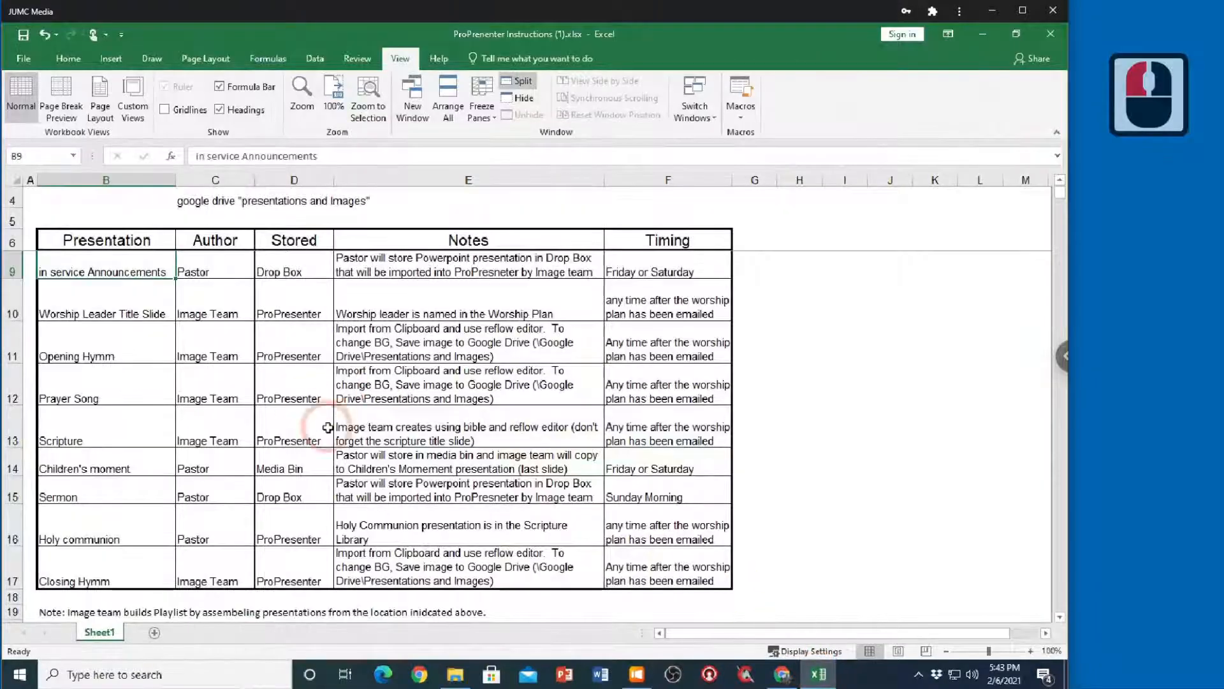
click(121, 268)
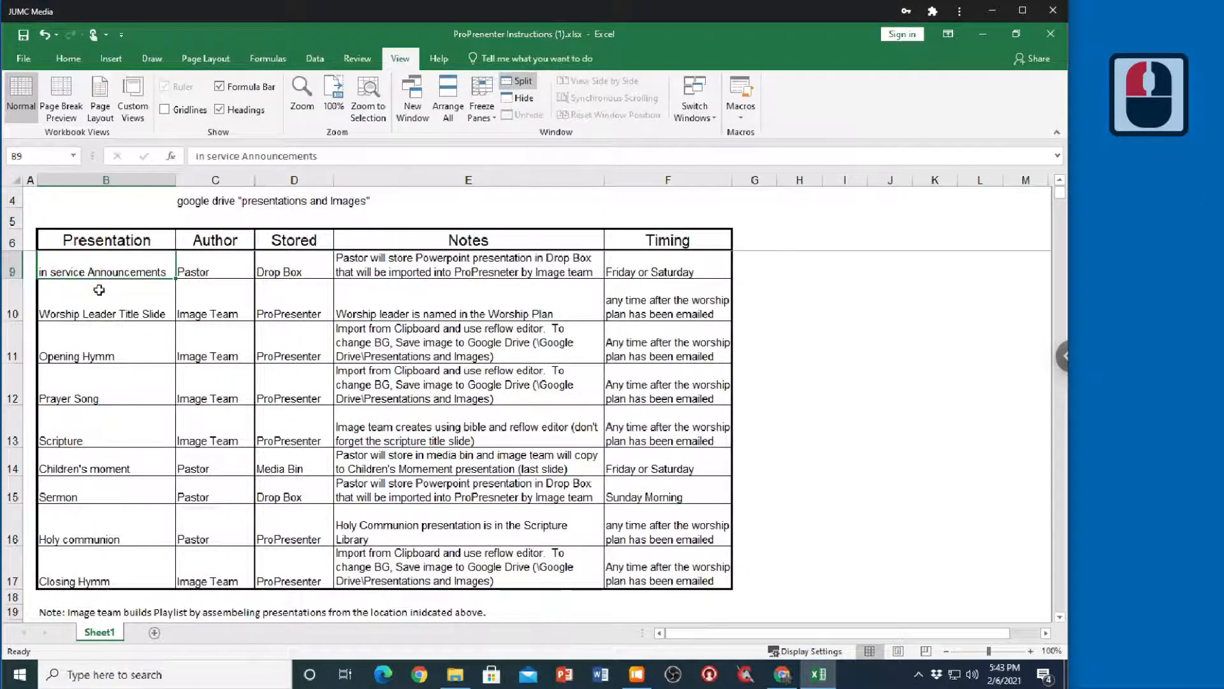
scroll(122, 348, up, 3)
scroll(121, 348, up, 4)
click(123, 263)
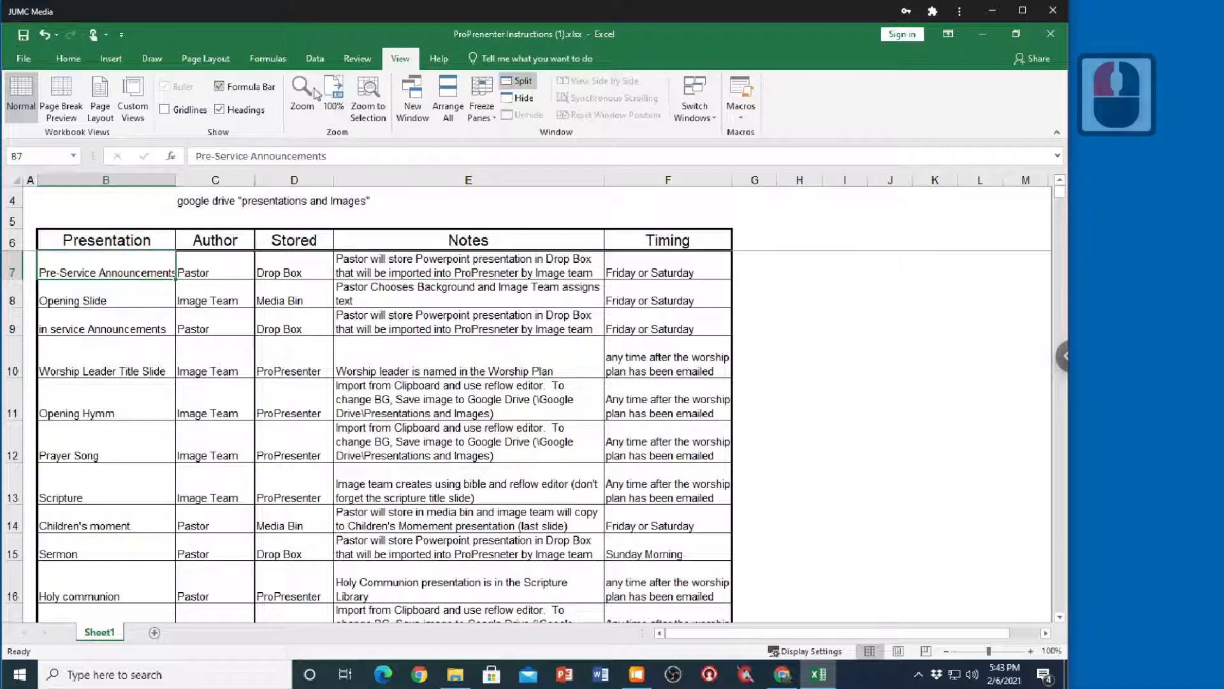
click(71, 58)
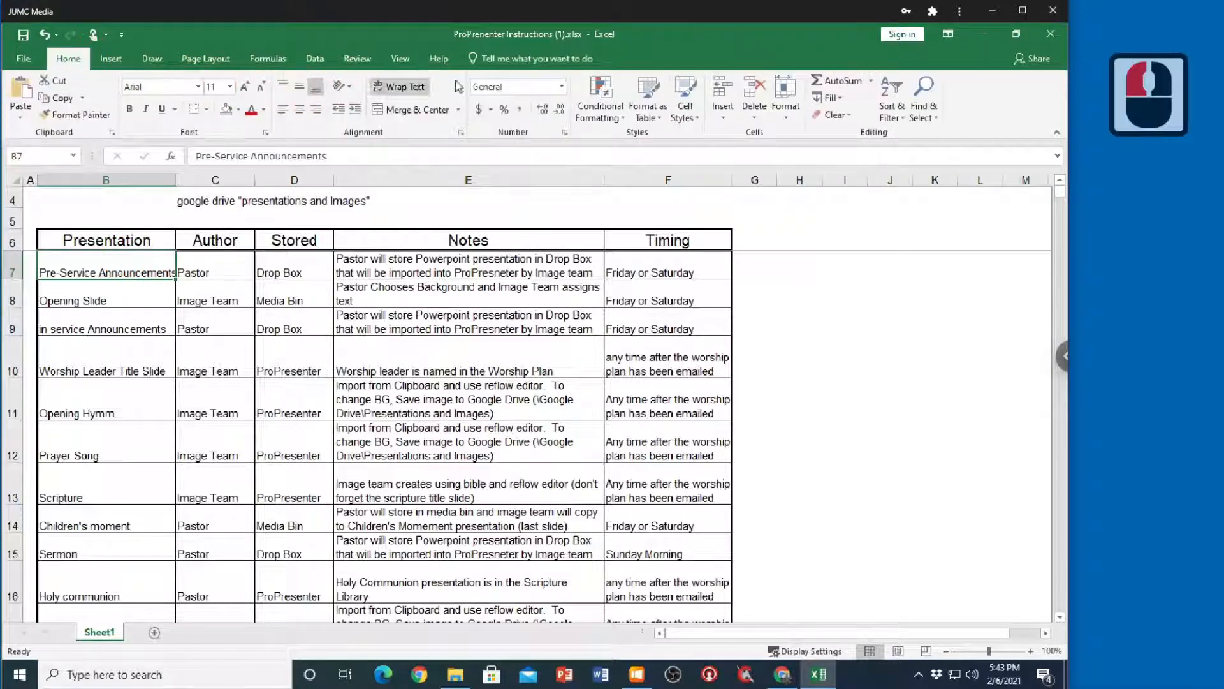
click(237, 110)
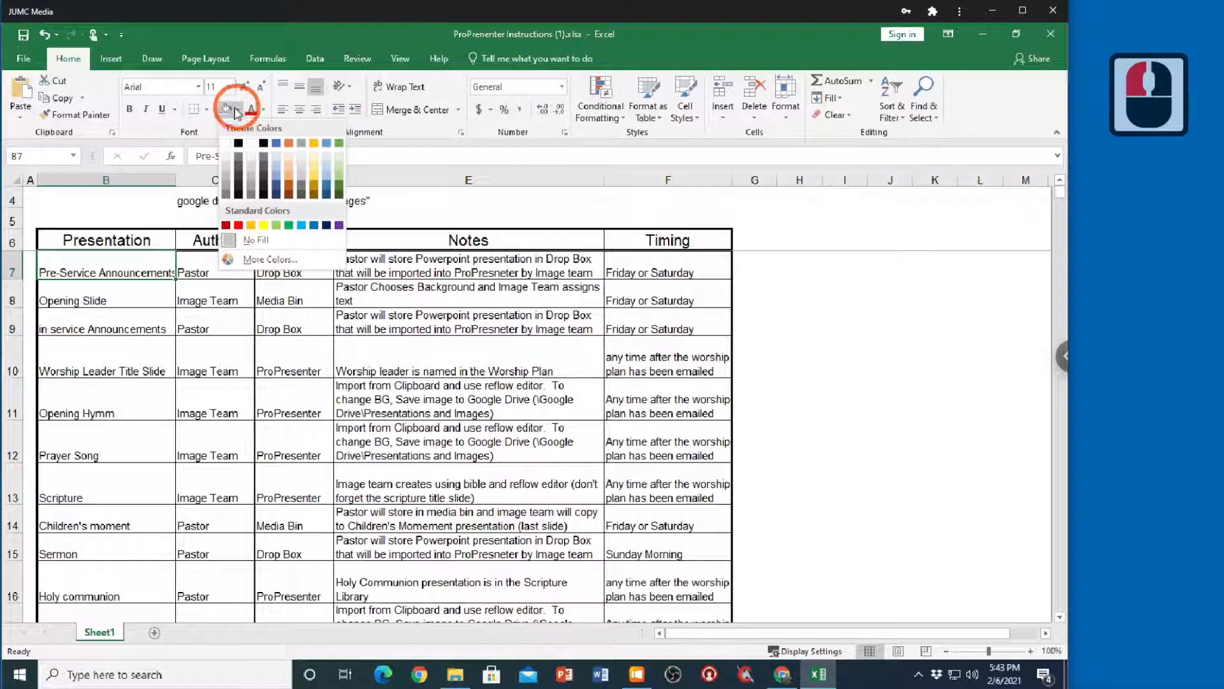
click(339, 165)
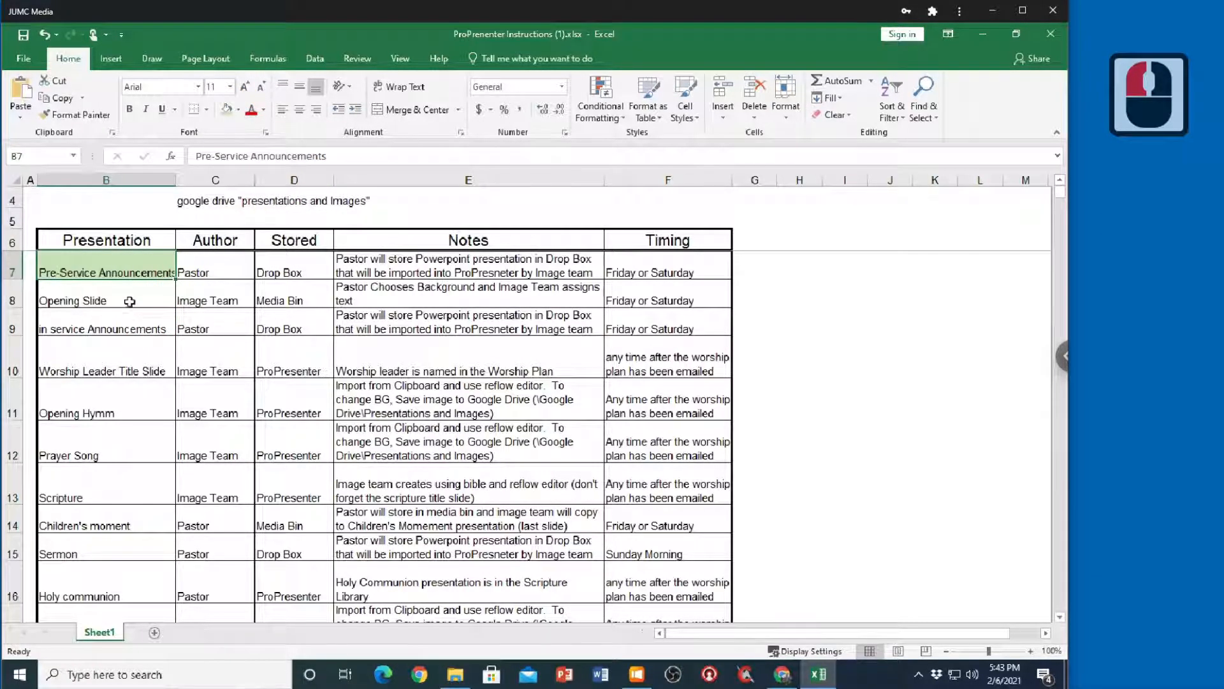
click(129, 300)
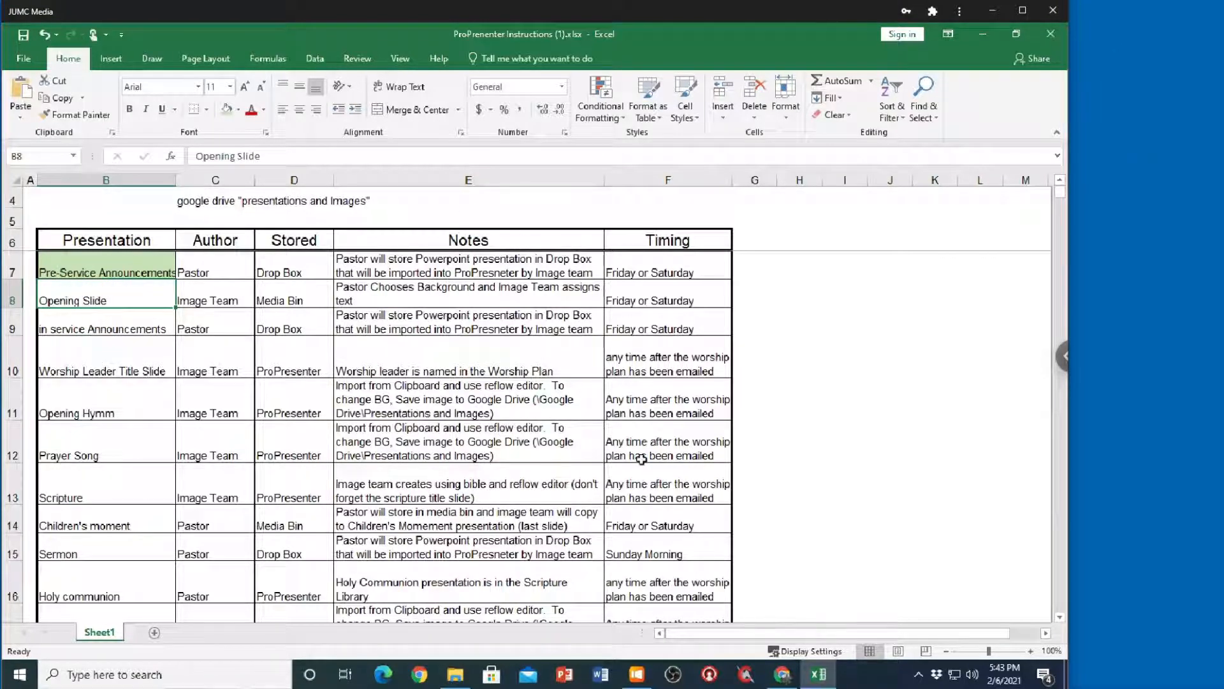
Switch back to ProPresenter, show slide 3 of Pastor's Title and trigger Opening Slide First Slide.
click(637, 674)
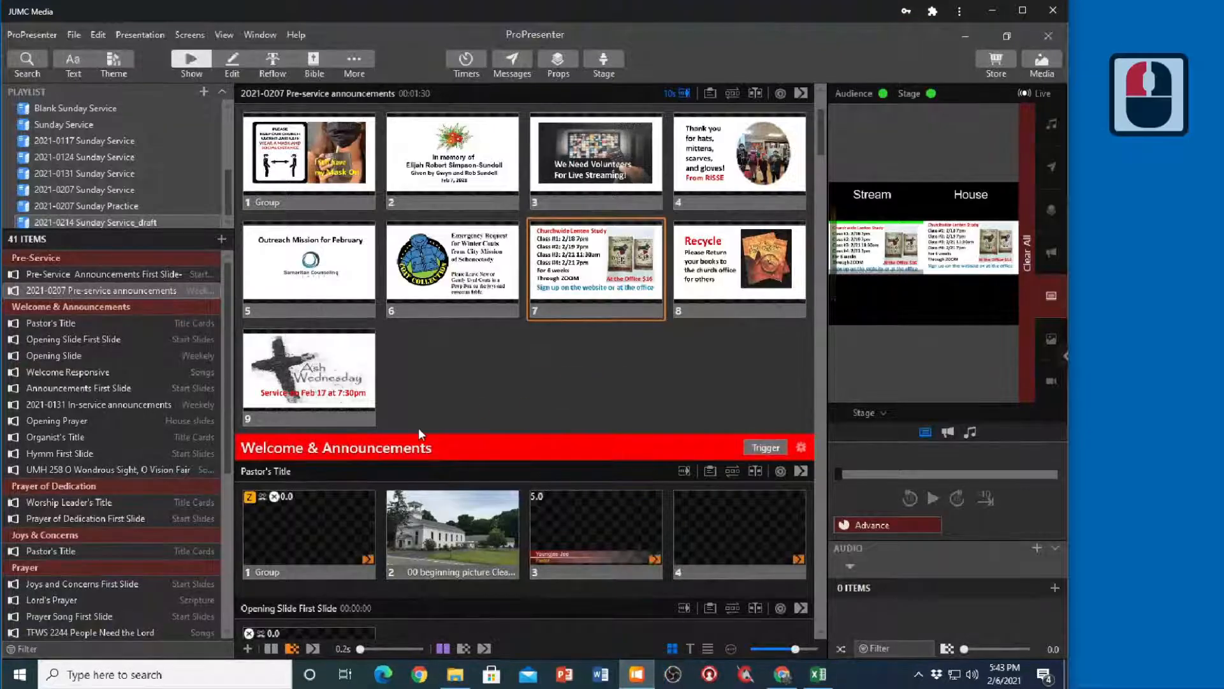
scroll(419, 433, down, 2)
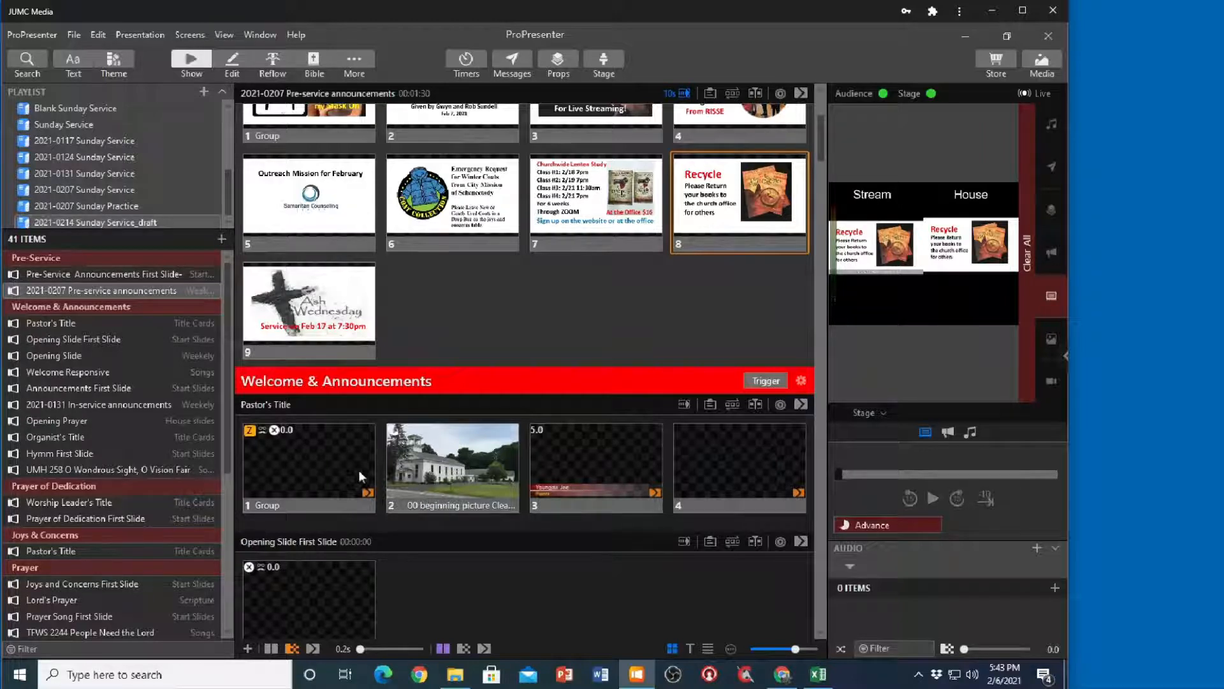
click(573, 458)
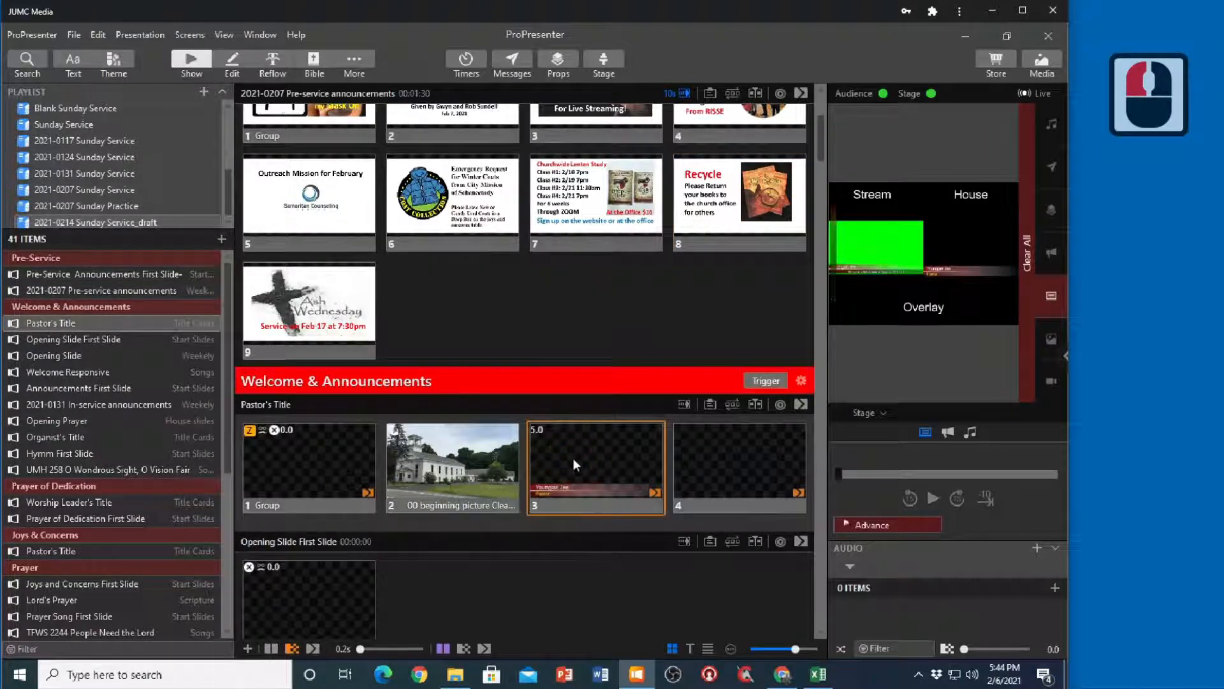
scroll(533, 496, down, 3)
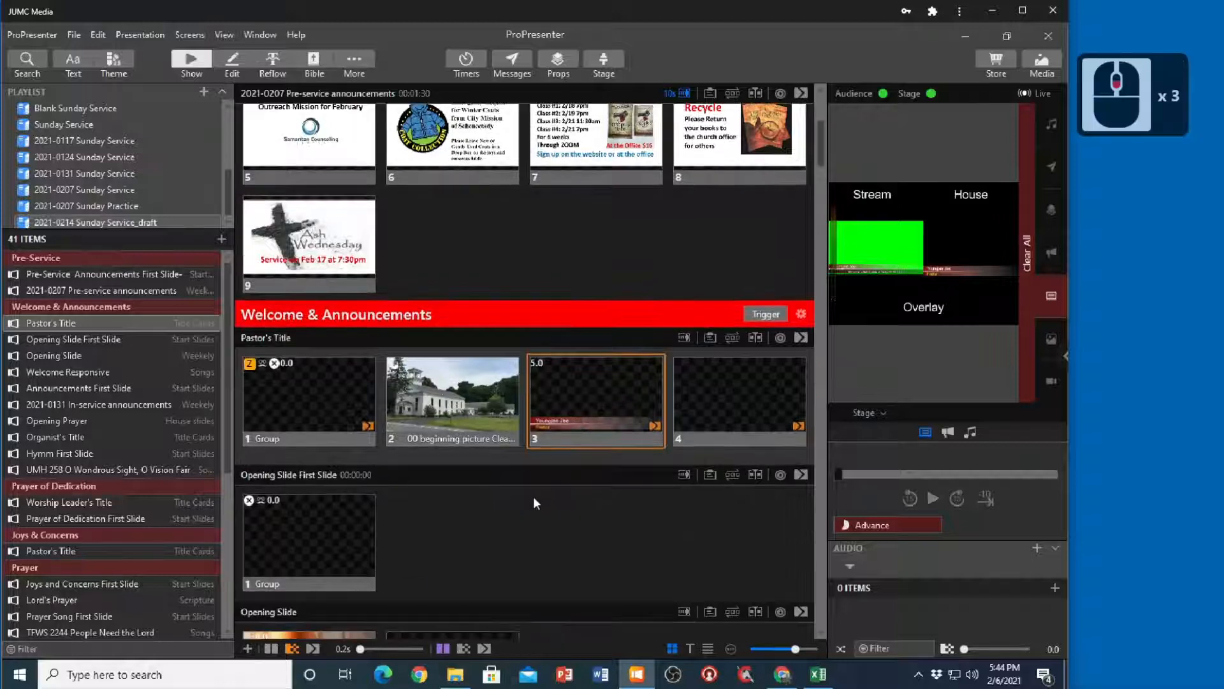
scroll(533, 496, down, 3)
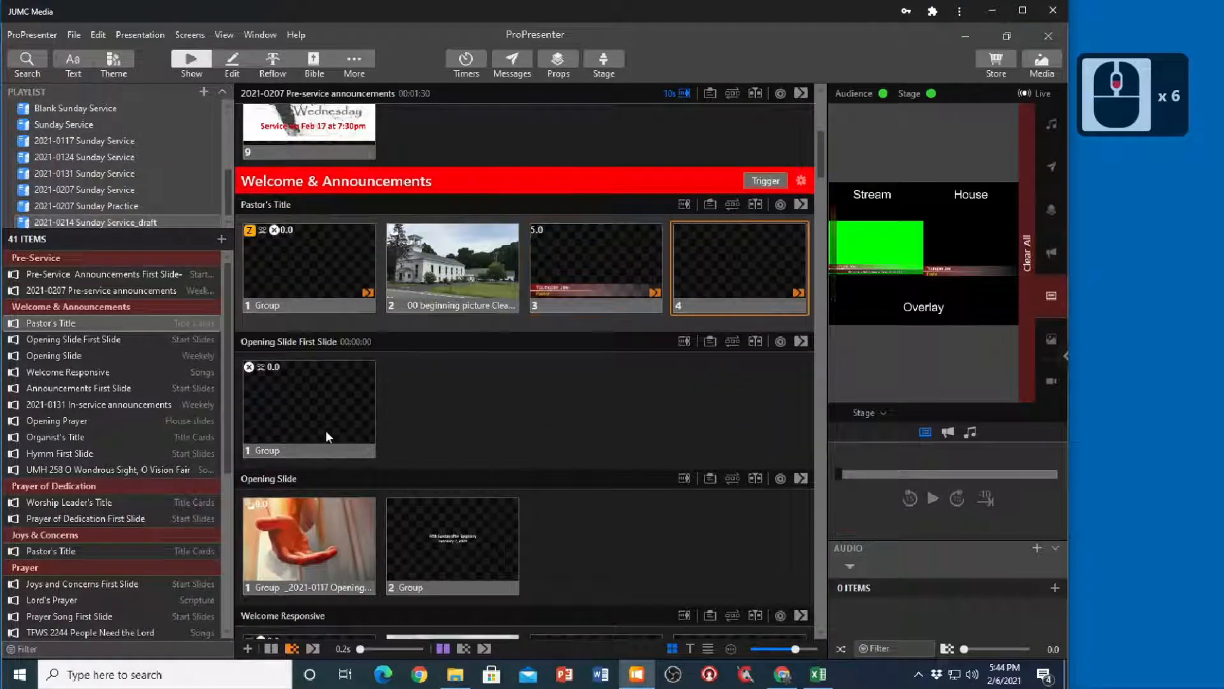
double_click(348, 422)
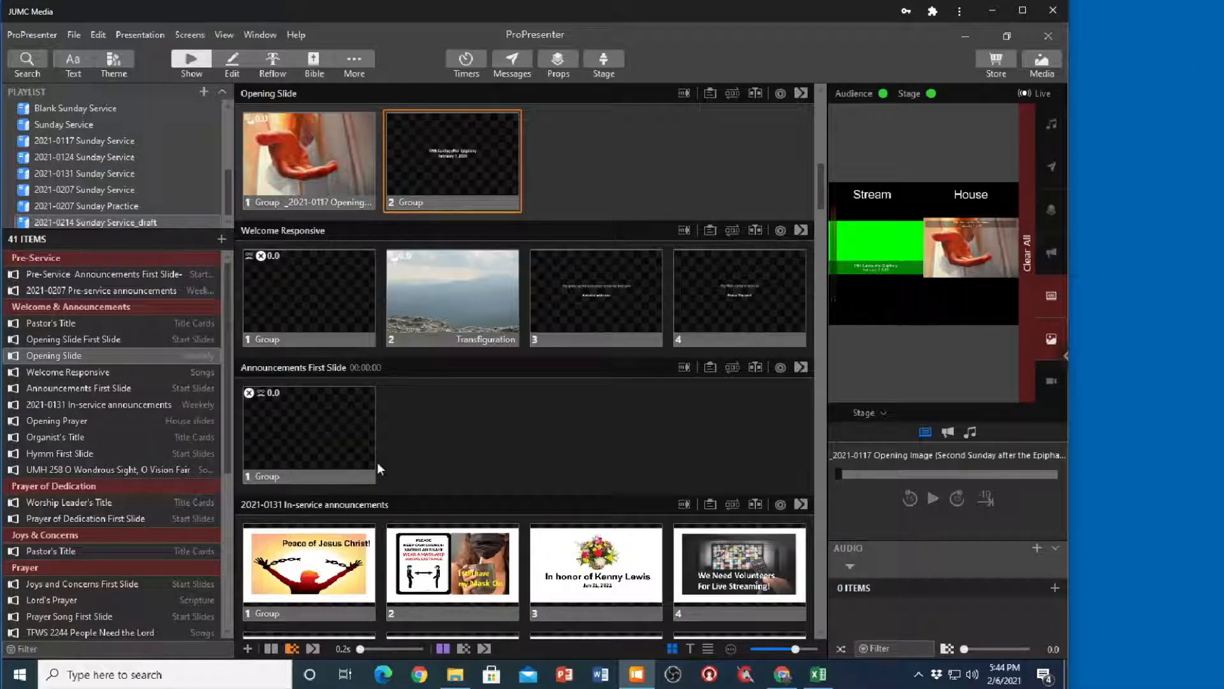
Enlarge the slide thumbnails to their maximum size and review the Opening Slide presentation.
scroll(421, 408, up, 3)
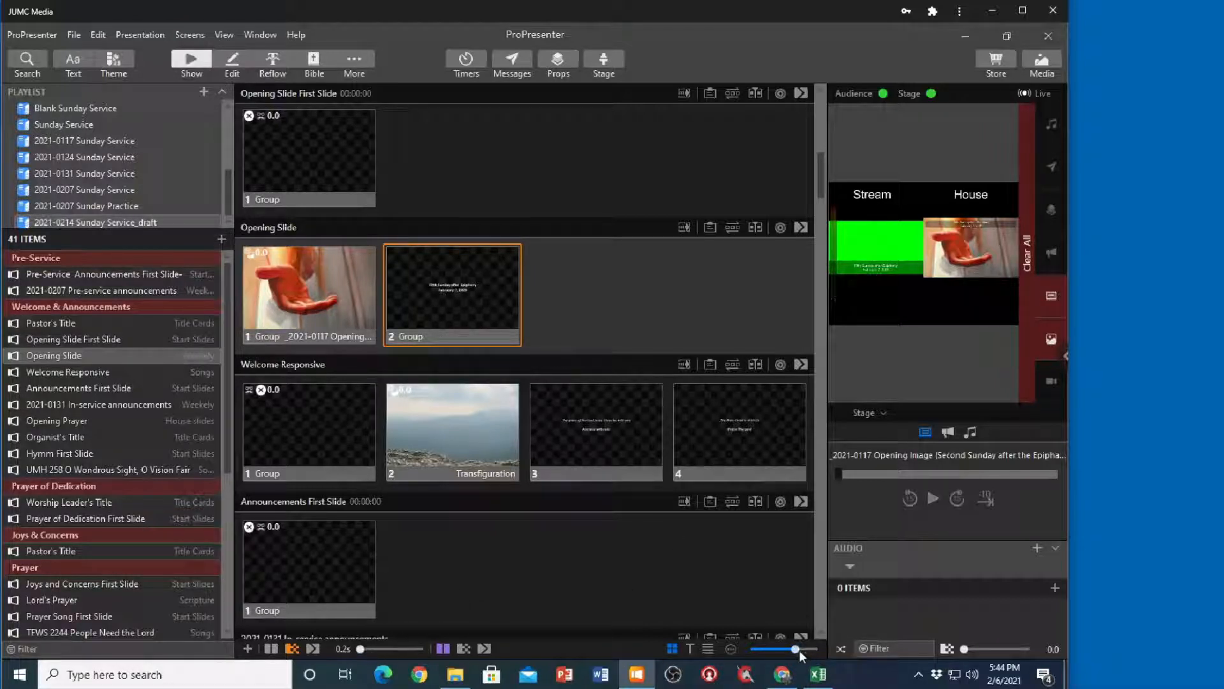
drag(798, 650, 821, 651)
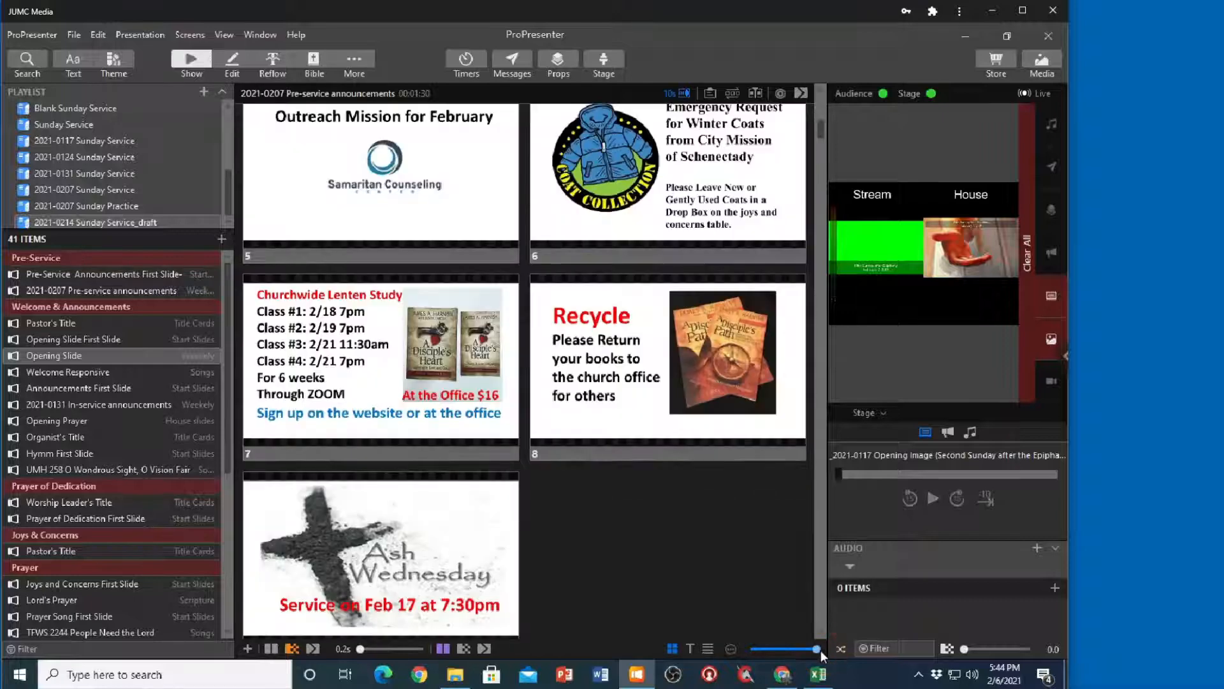
scroll(623, 518, down, 12)
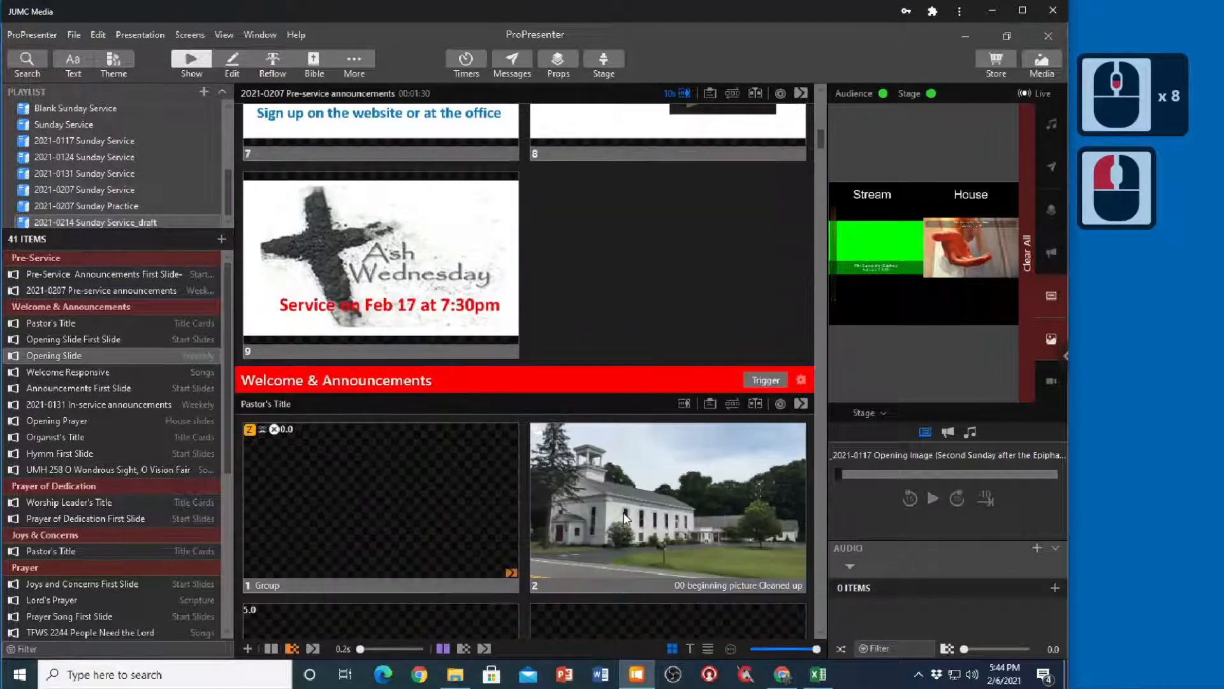
scroll(624, 517, down, 10)
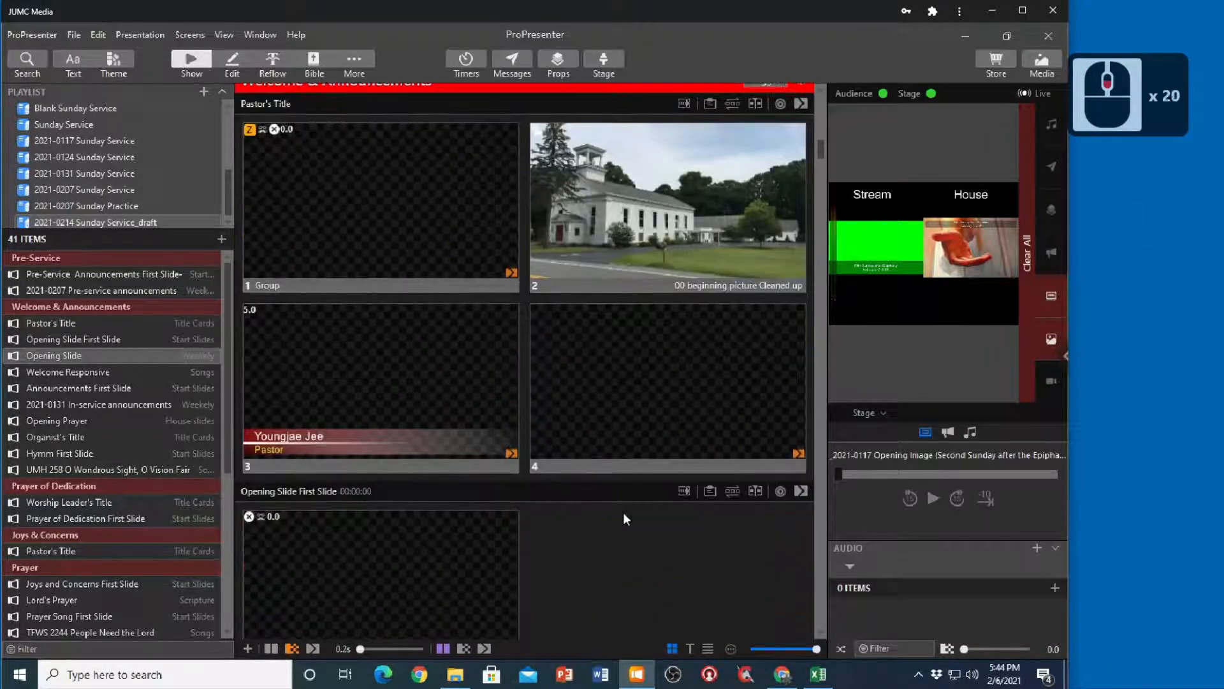
scroll(623, 516, down, 5)
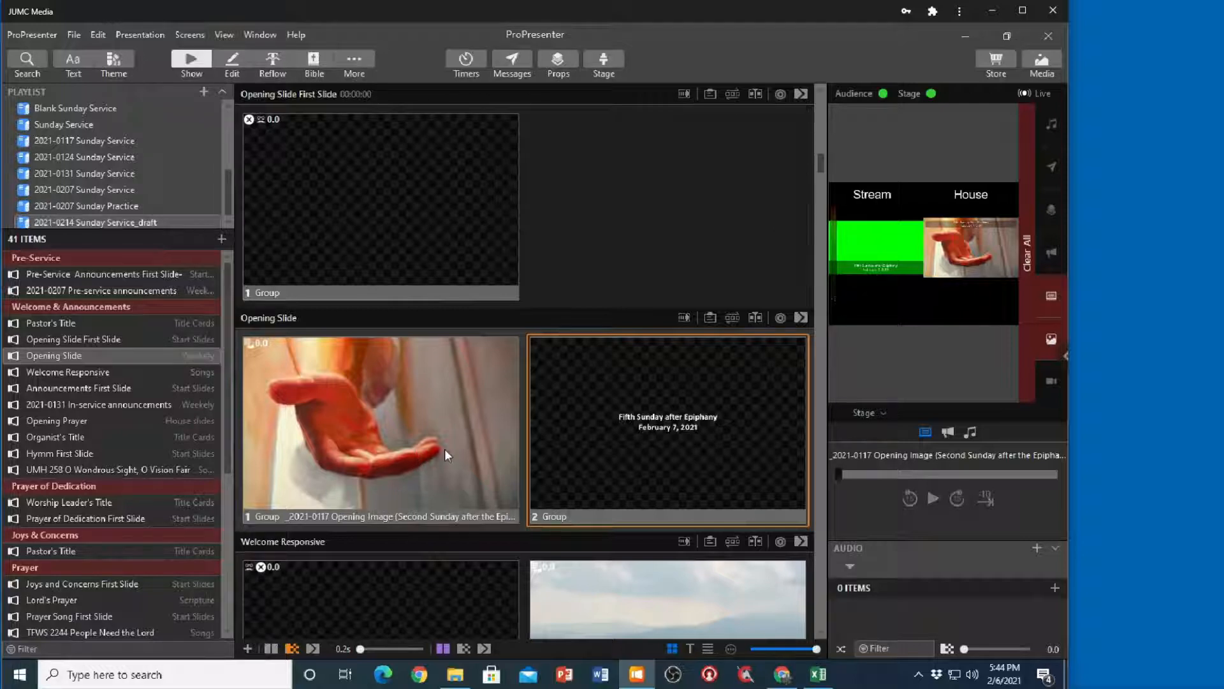
Insert the 2021-0117 Opening Image from the media bin's Images playlist between the two Opening Slide slides, and hide the media bin.
click(1050, 56)
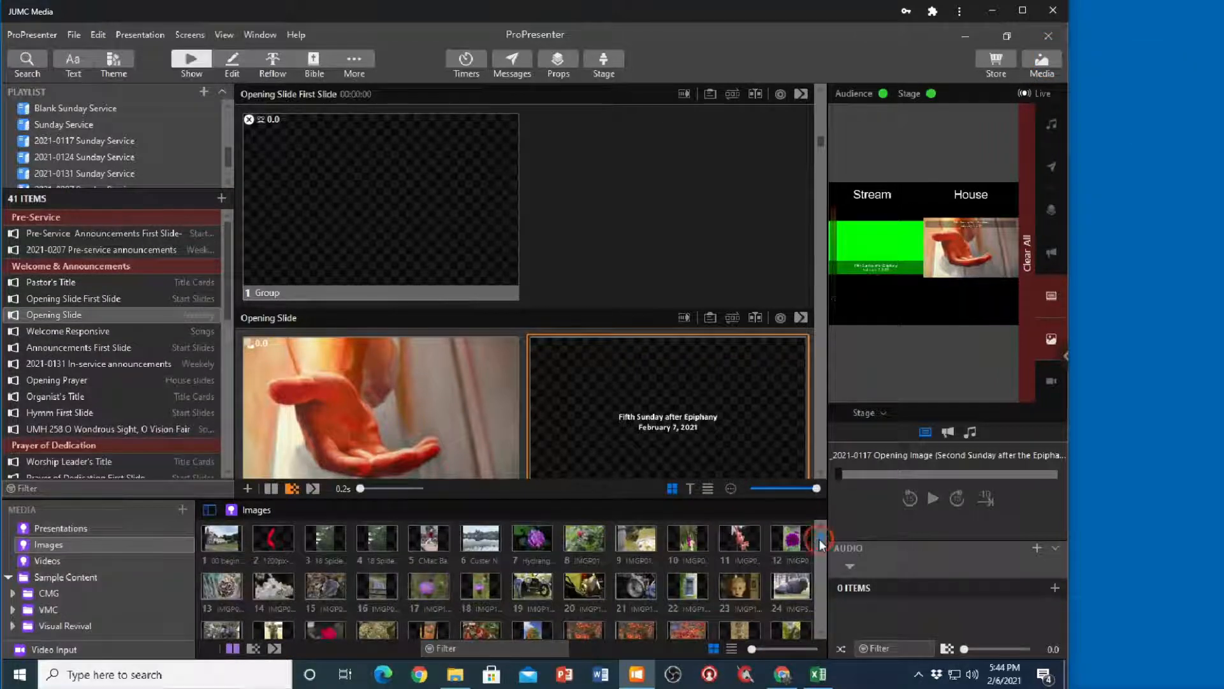
click(818, 614)
click(817, 645)
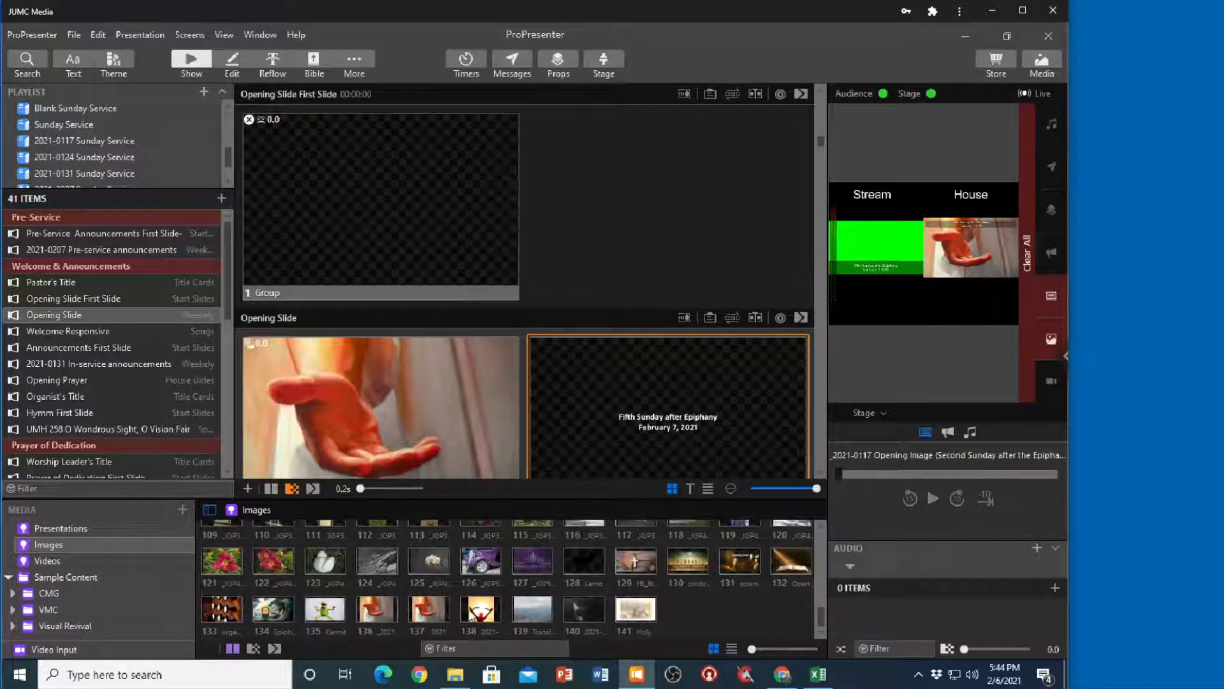
click(484, 610)
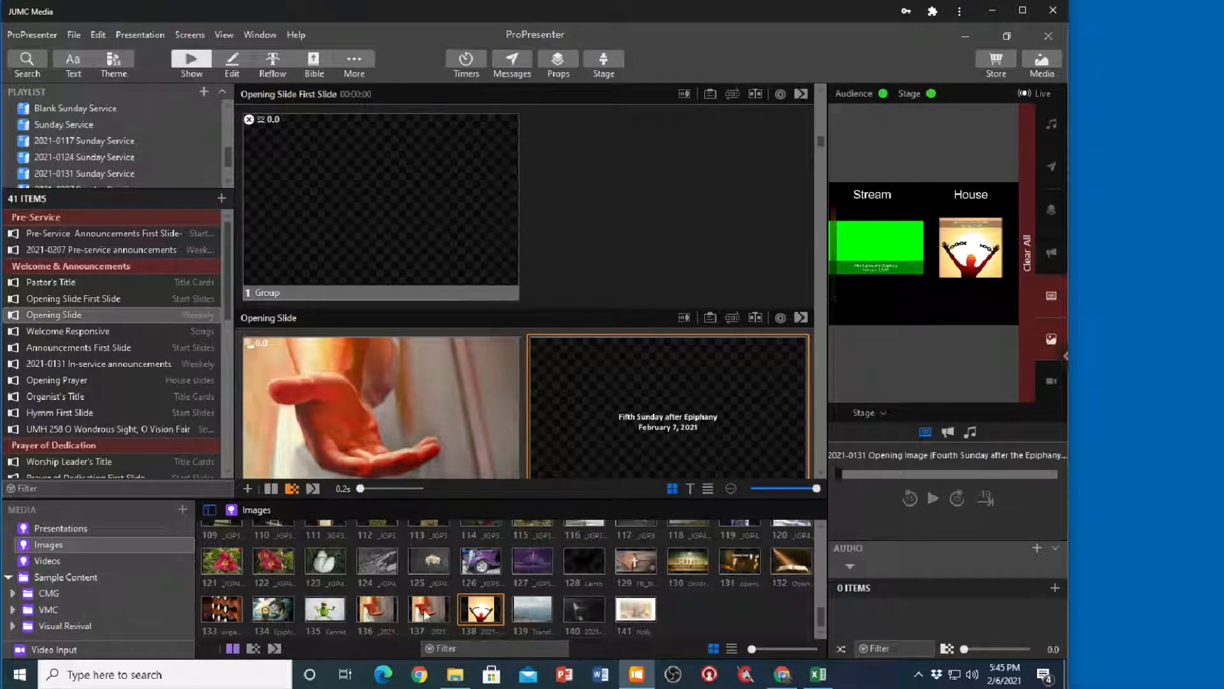
drag(427, 613, 523, 386)
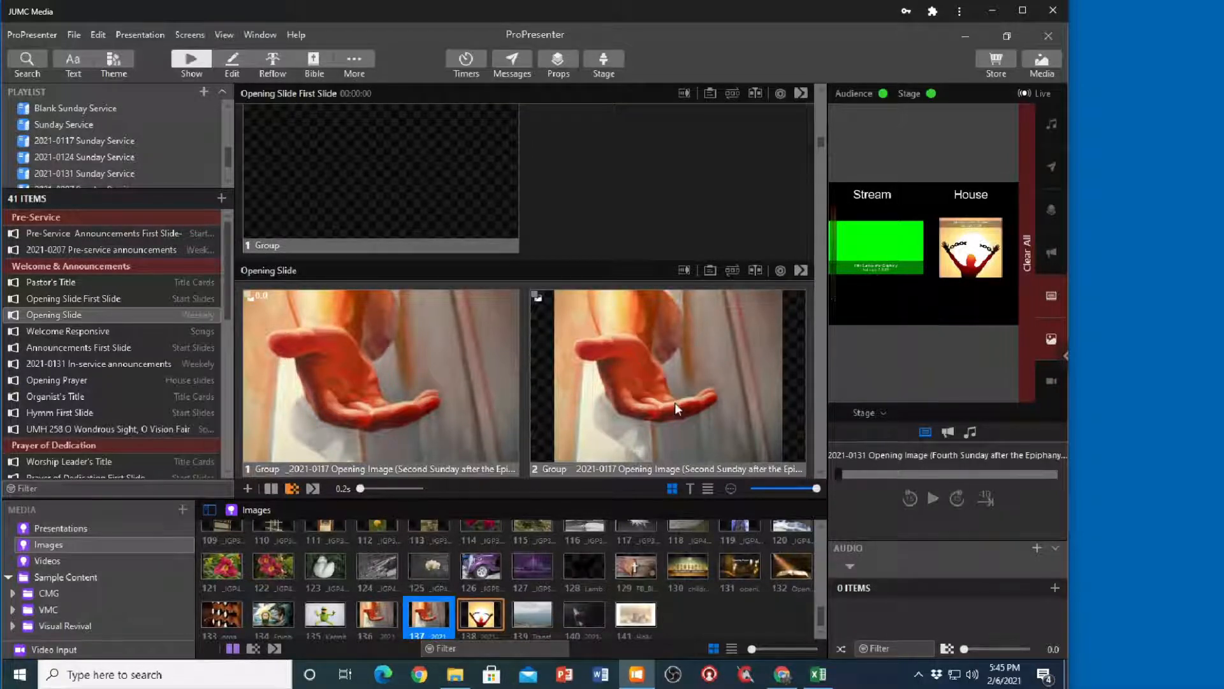
click(1043, 66)
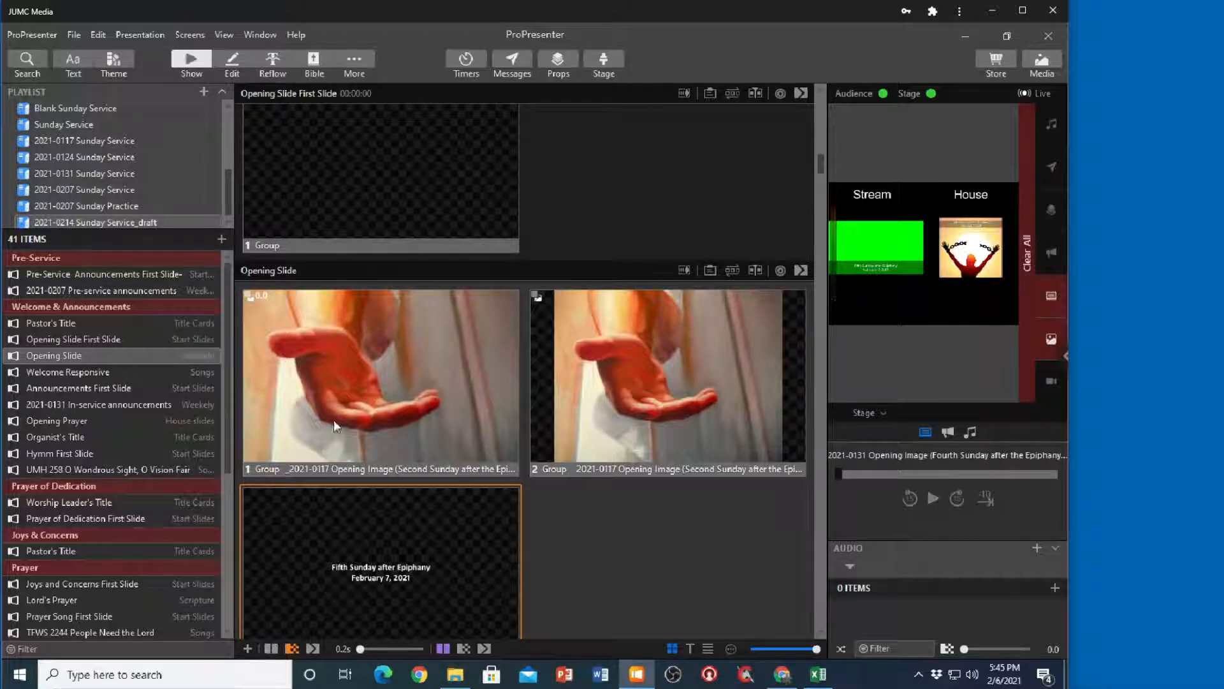
right_click(660, 368)
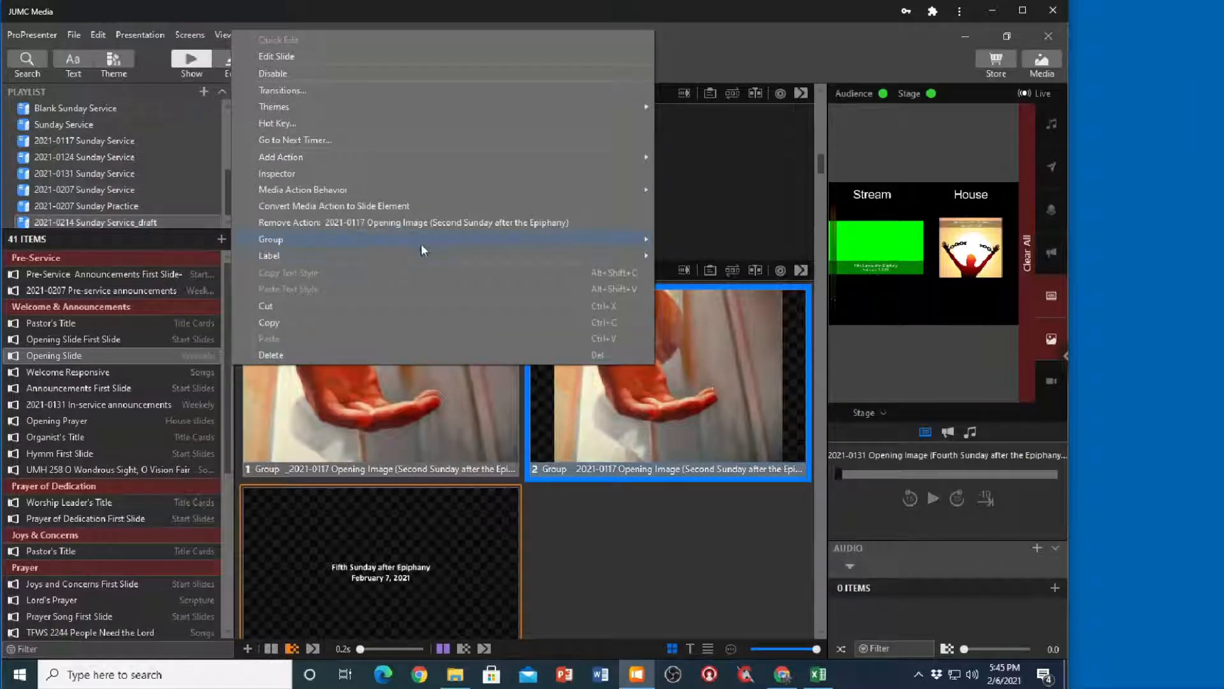
mouse_move(420, 245)
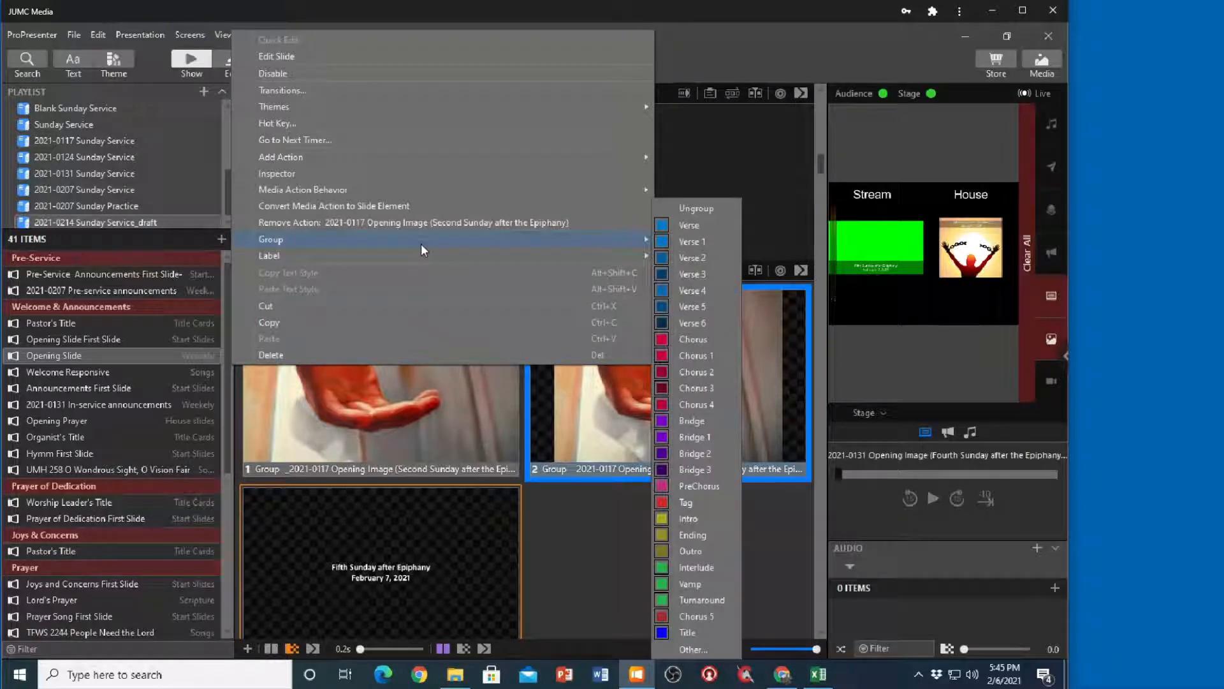
click(593, 379)
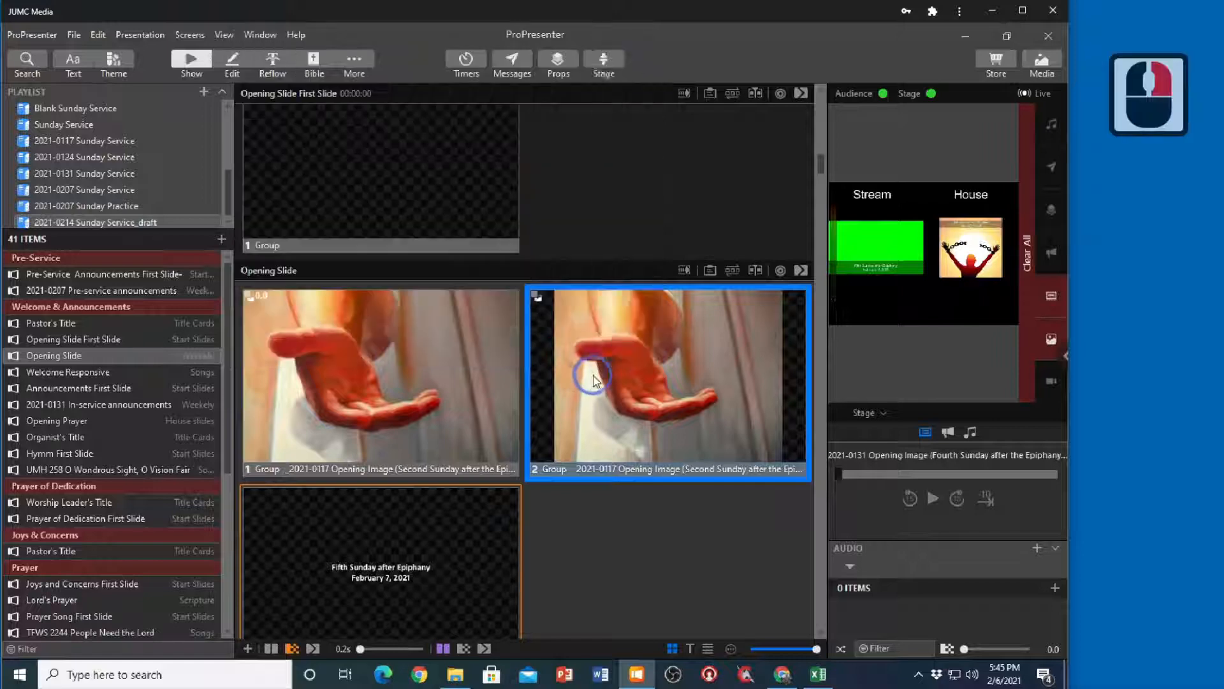
Set the scale behavior of the newly inserted image on Opening Slide's slide 2 to Scale to Fill.
right_click(593, 379)
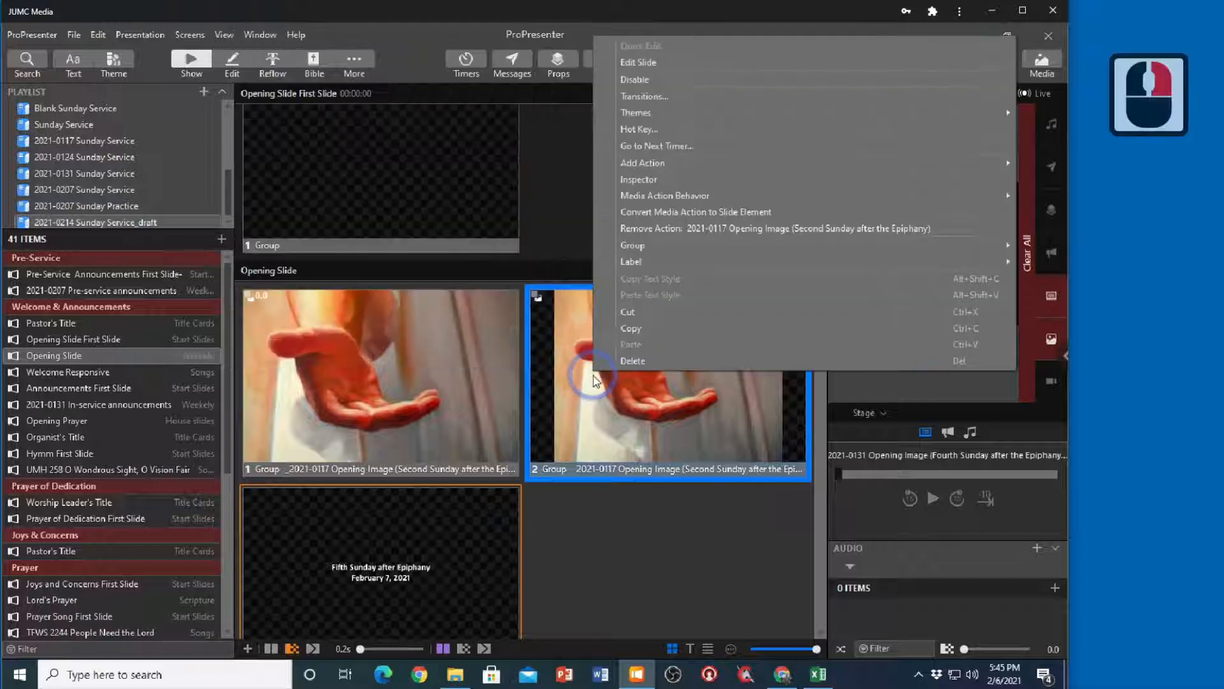
click(645, 181)
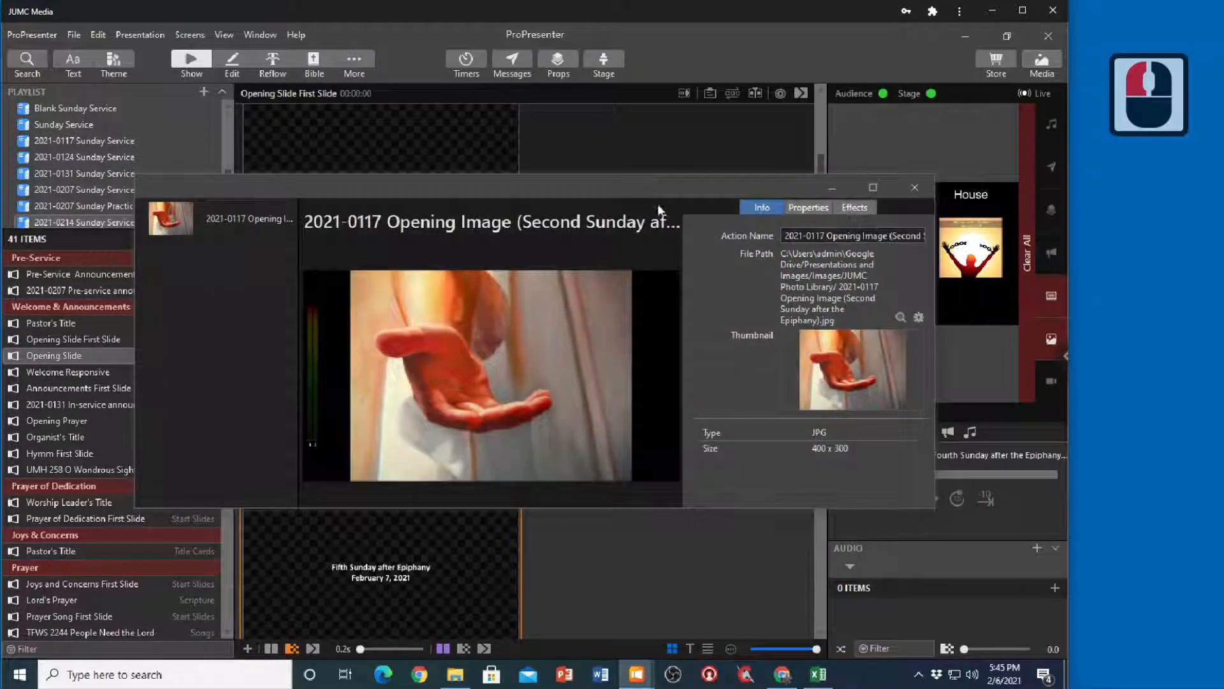
click(799, 207)
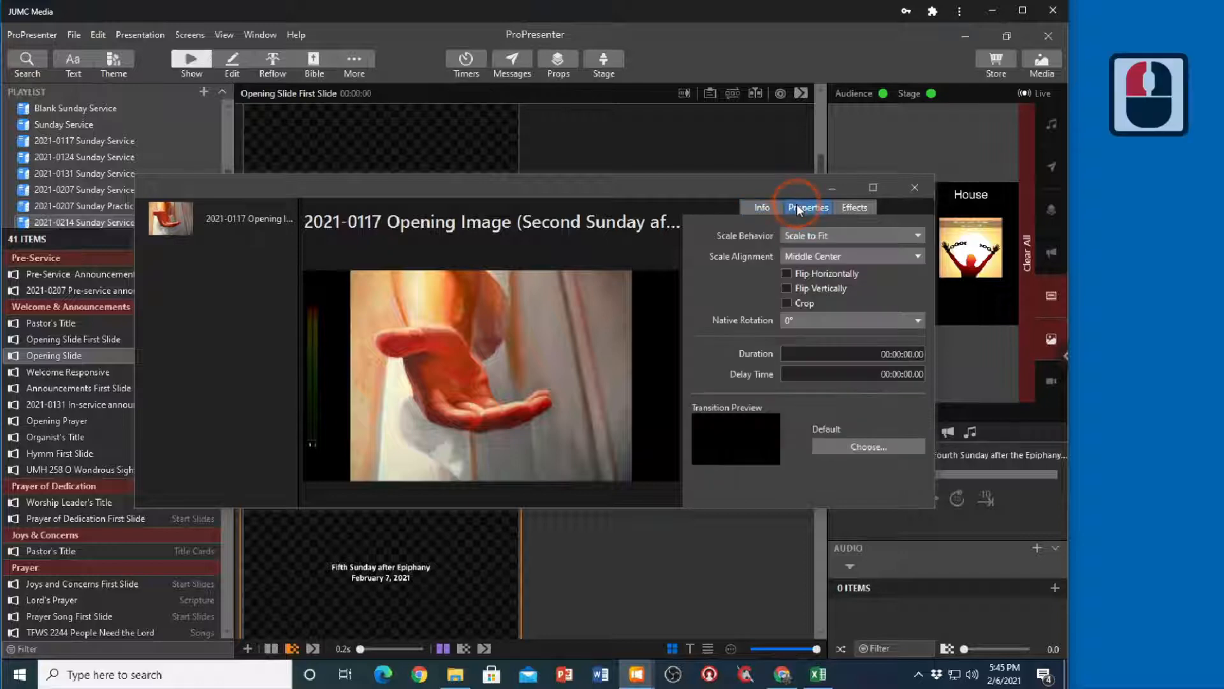
click(832, 235)
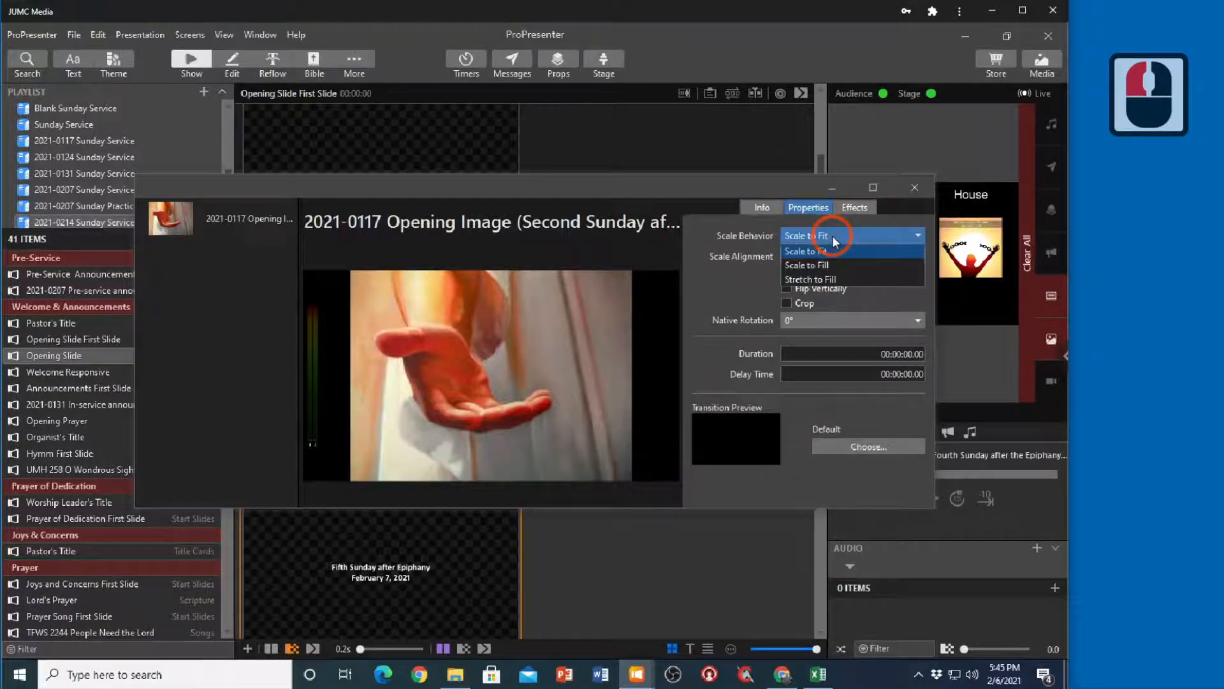
click(827, 270)
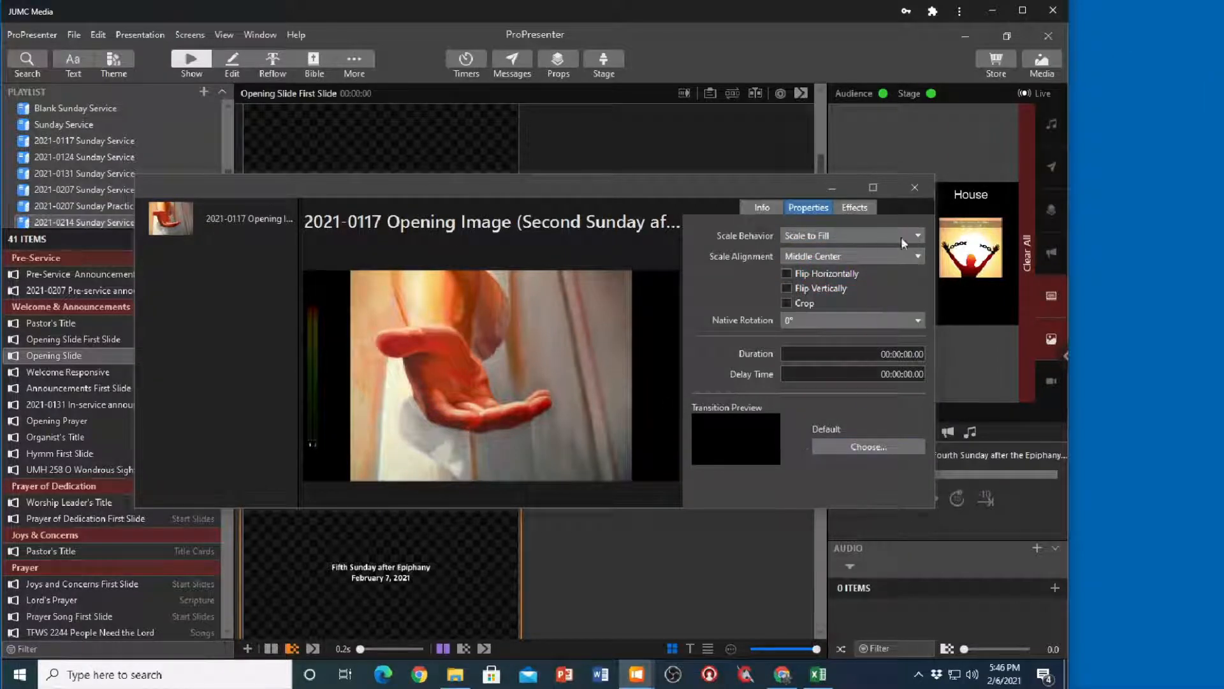
click(915, 188)
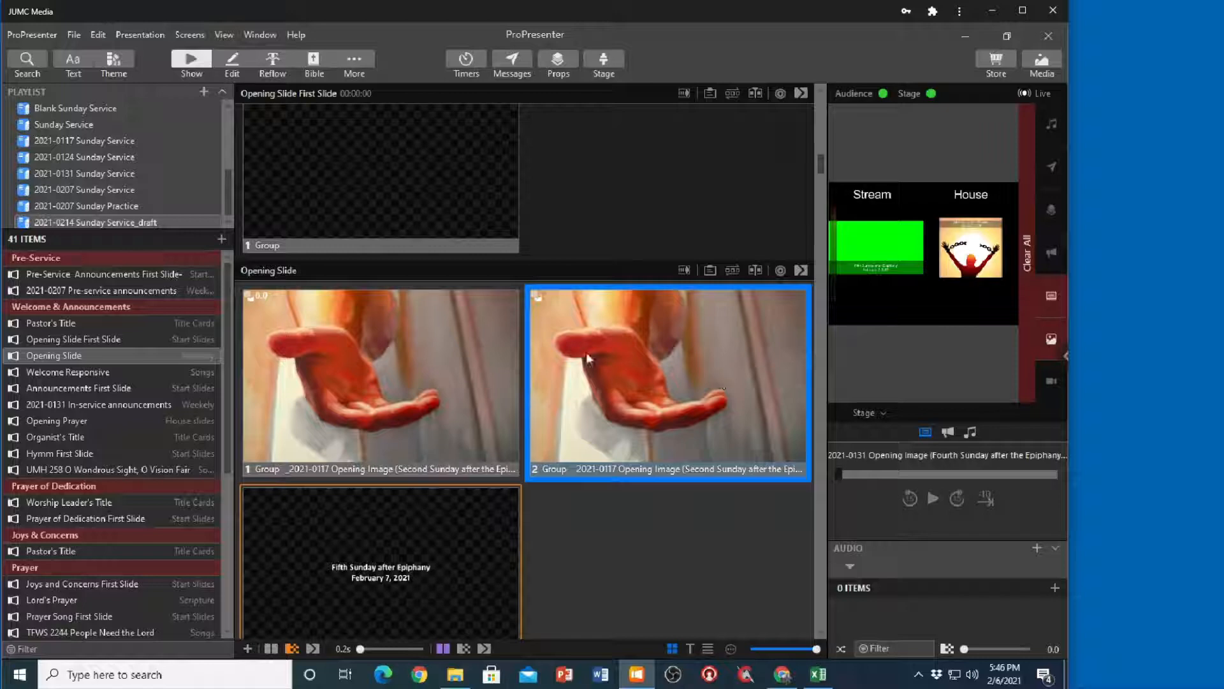
Add a Go to Next Timer with a duration of 0.0 seconds to Opening Slide's slide 2 and trigger that slide.
right_click(635, 361)
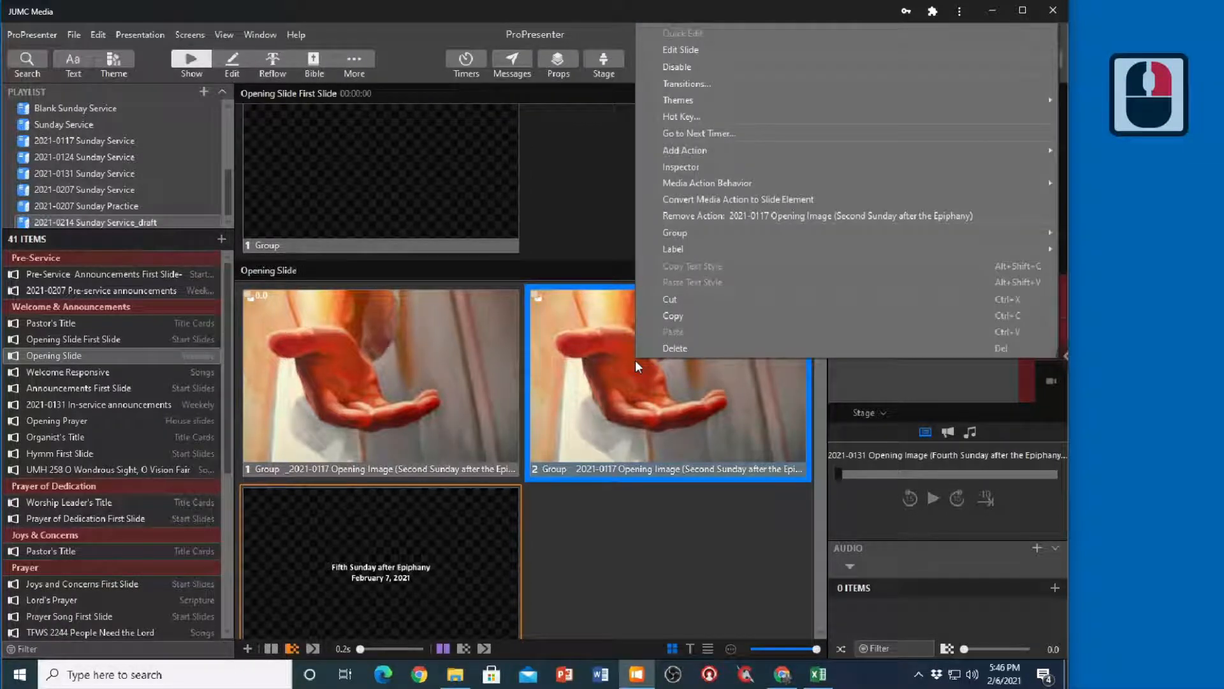
click(693, 132)
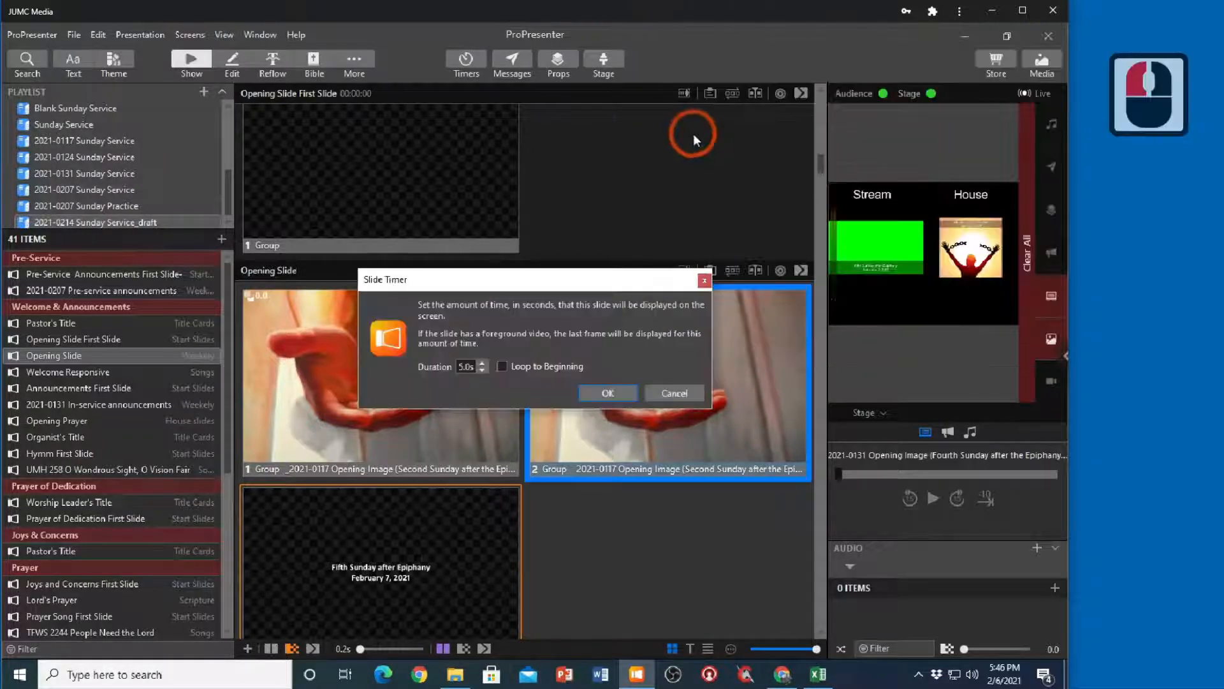
double_click(467, 367)
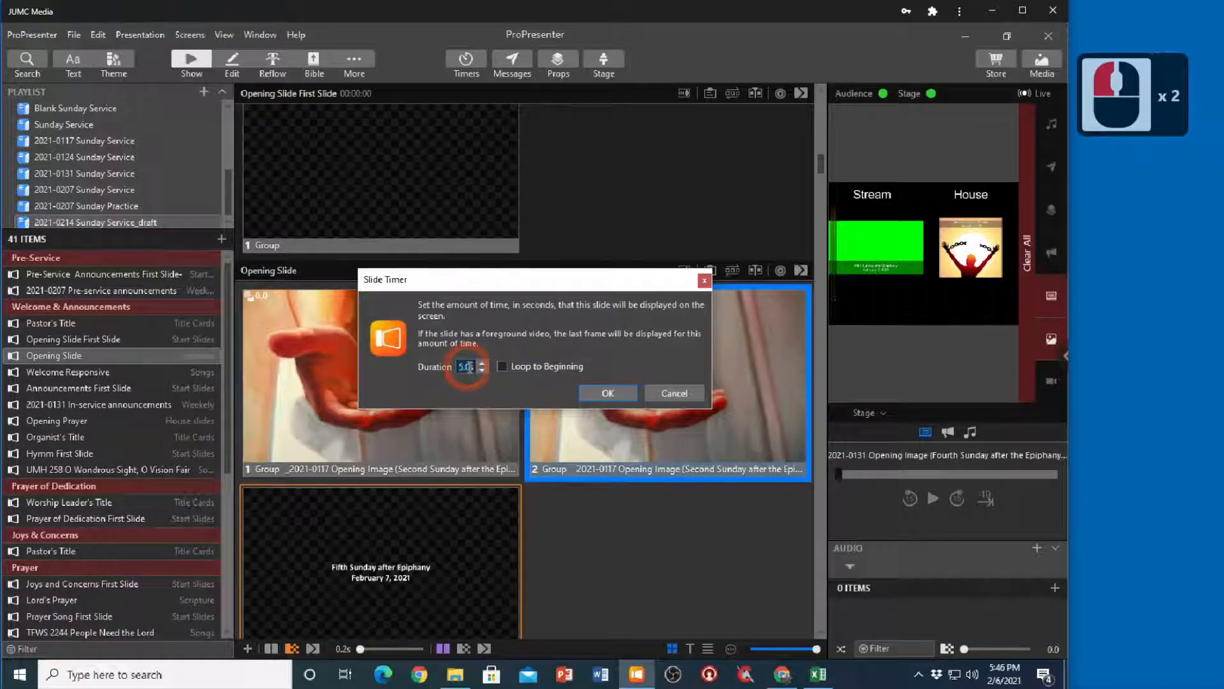
click(617, 394)
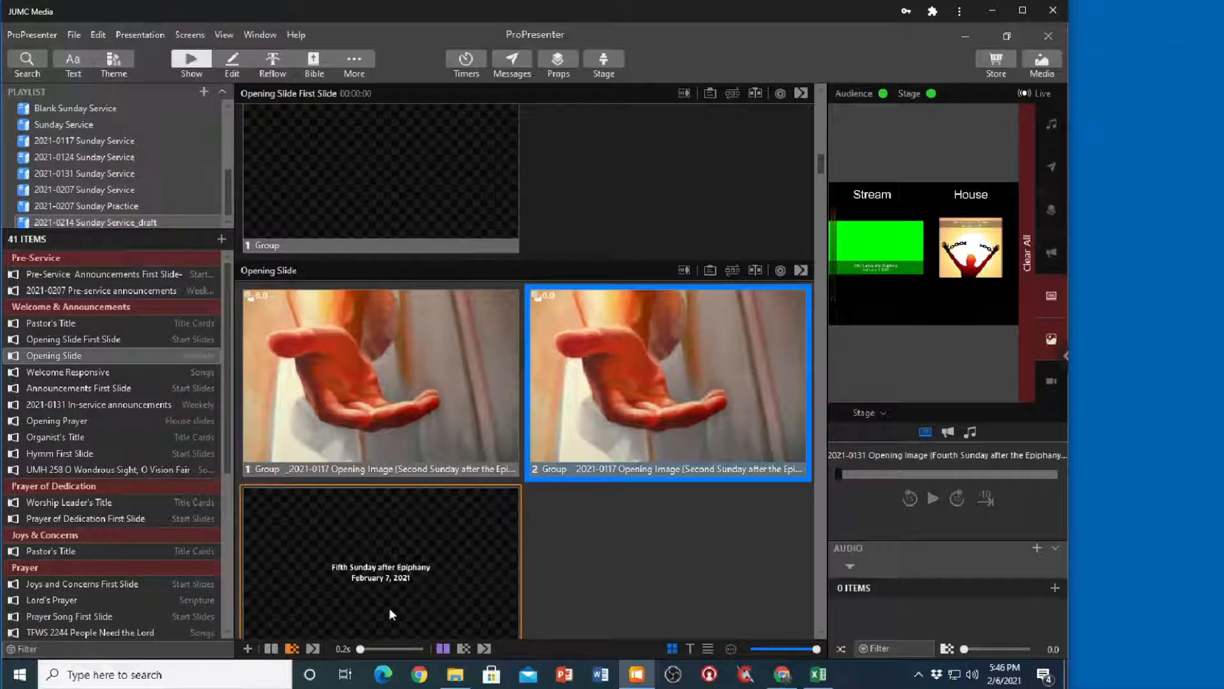
click(630, 413)
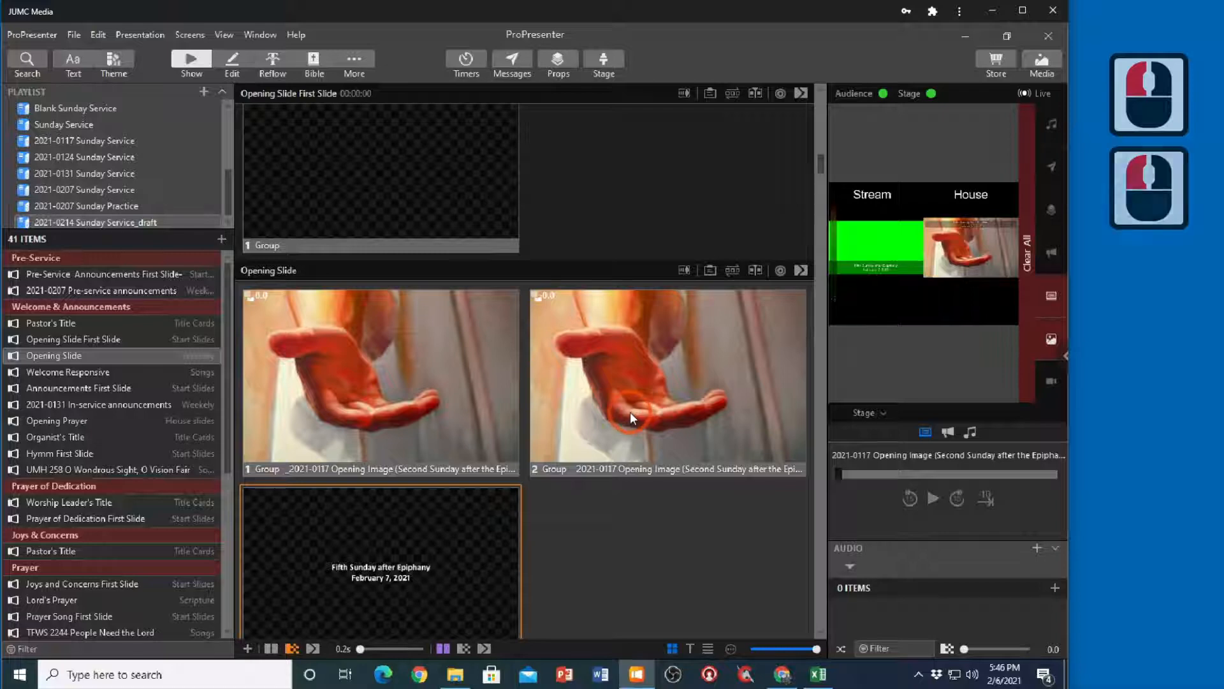
Delete the duplicate 2021-0117 Opening Image slide from Opening Slide, keeping the Fifth Sunday after Epiphany text slide.
key(Delete)
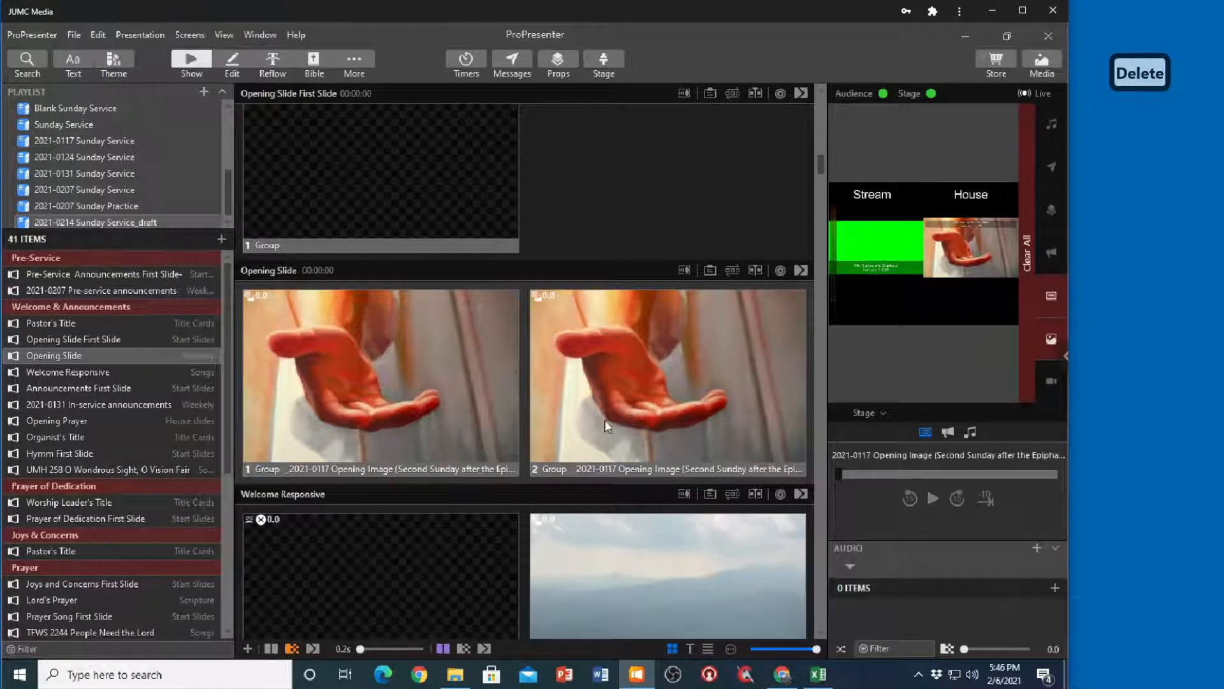
key(ctrl+z)
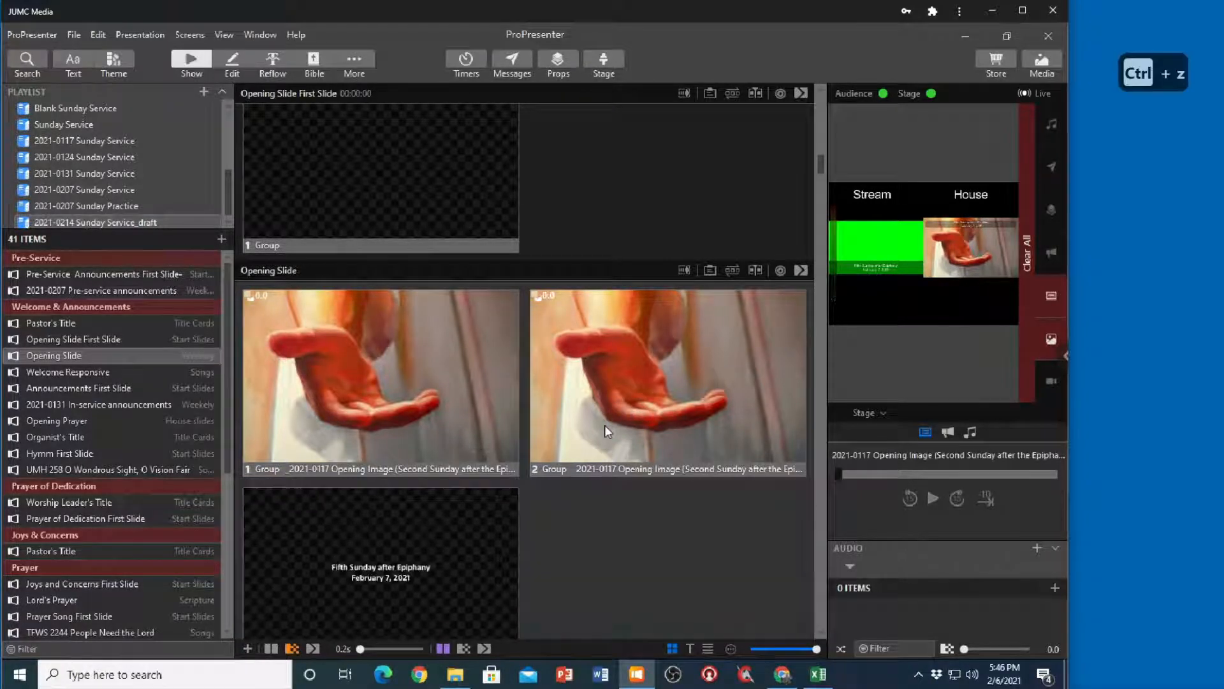
click(649, 366)
right_click(649, 366)
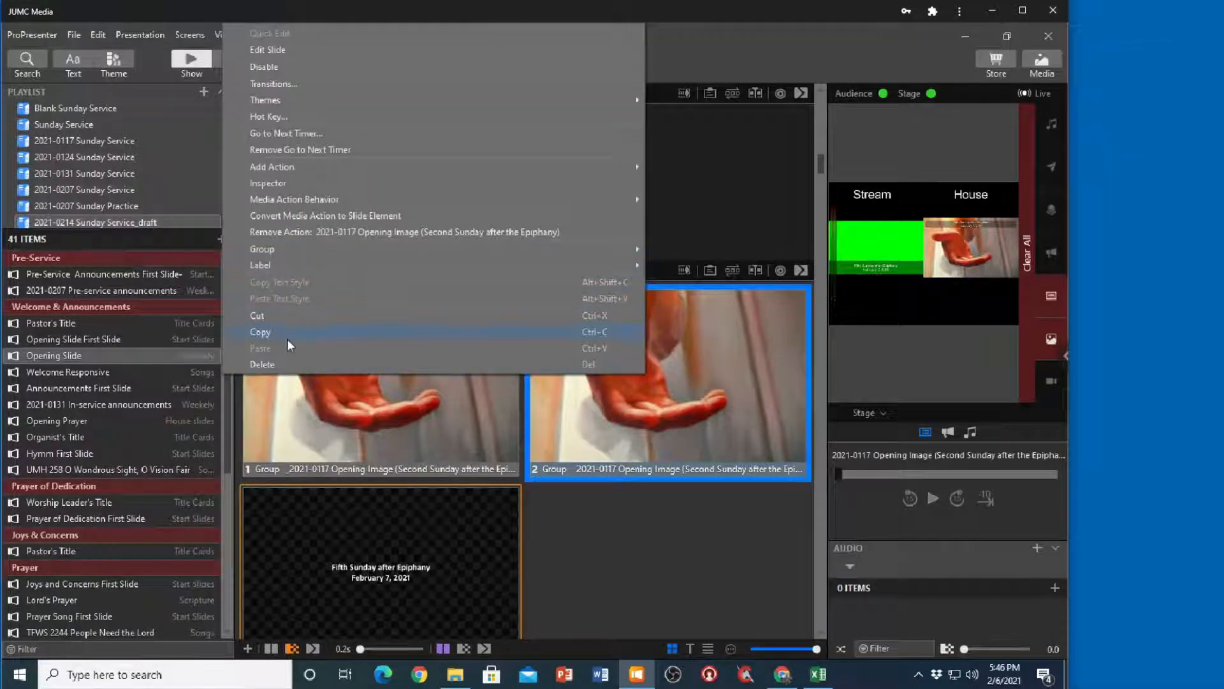
click(262, 364)
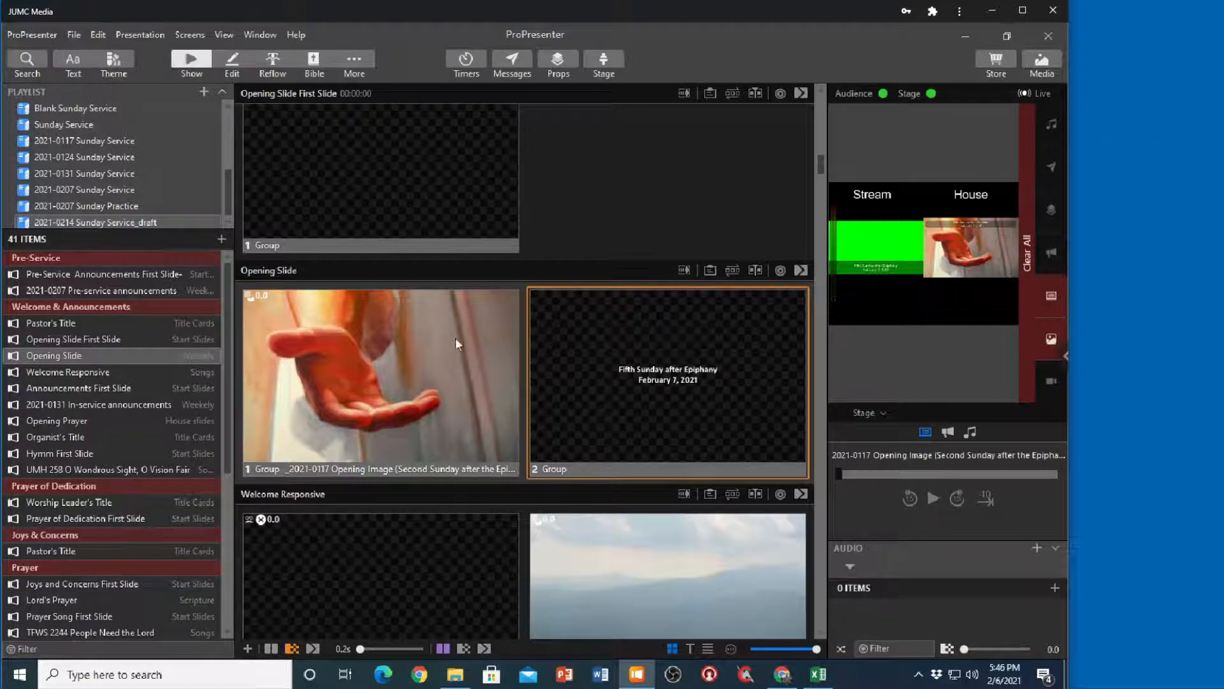
Open the Fifth Sunday after Epiphany slide in the slide editor, enter its text box, and return to the show view.
double_click(636, 405)
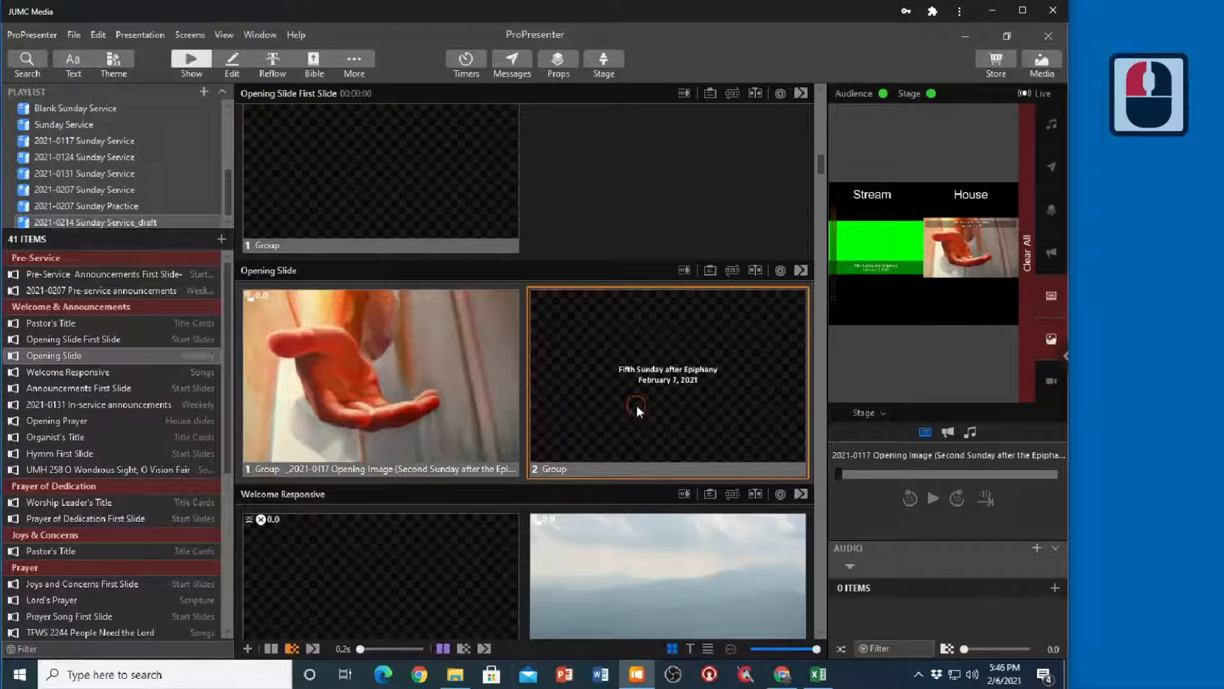
right_click(636, 404)
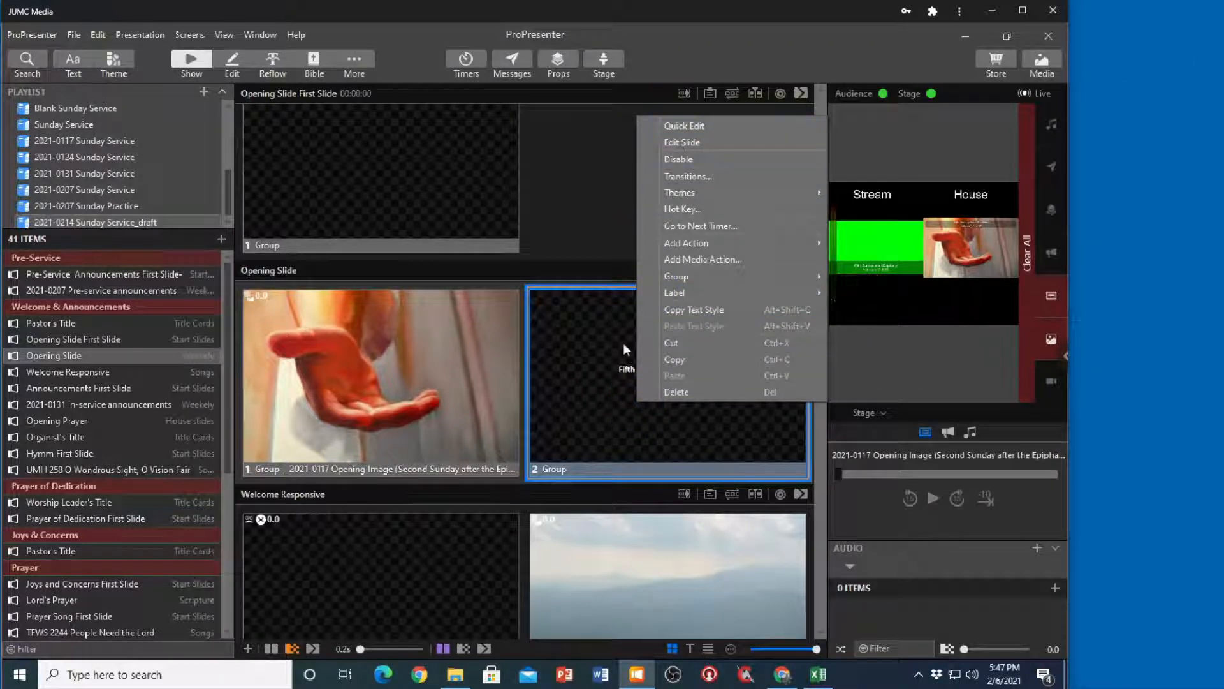
click(684, 142)
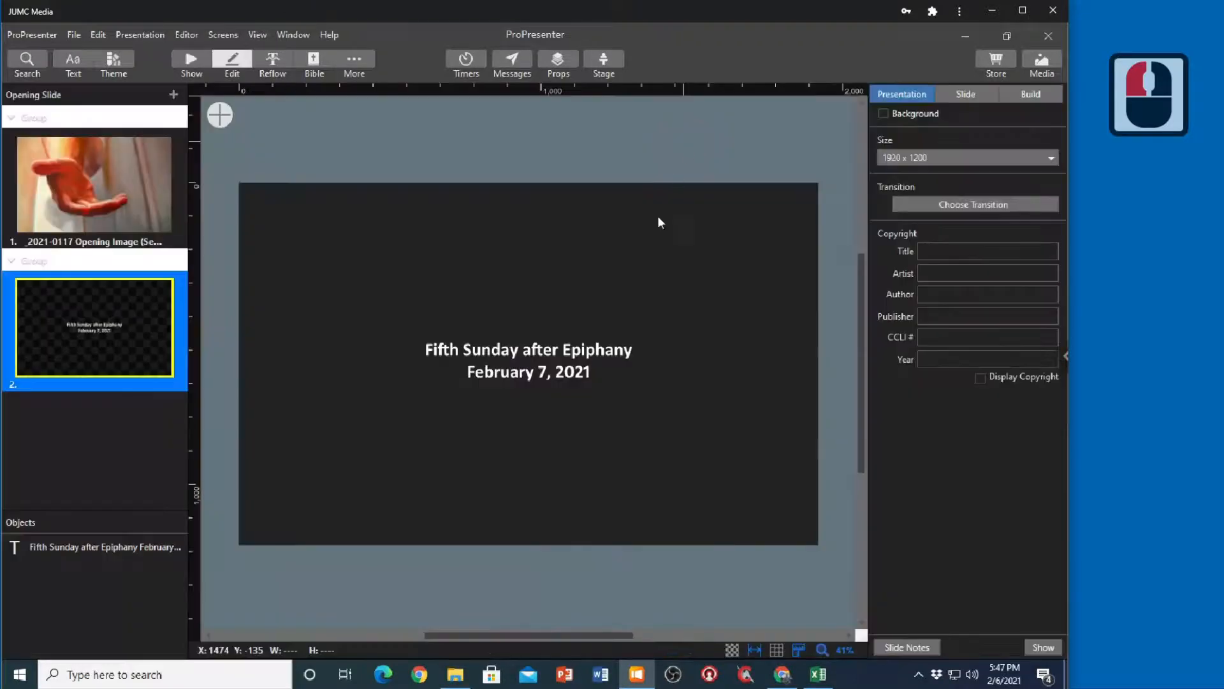
click(430, 352)
triple_click(430, 355)
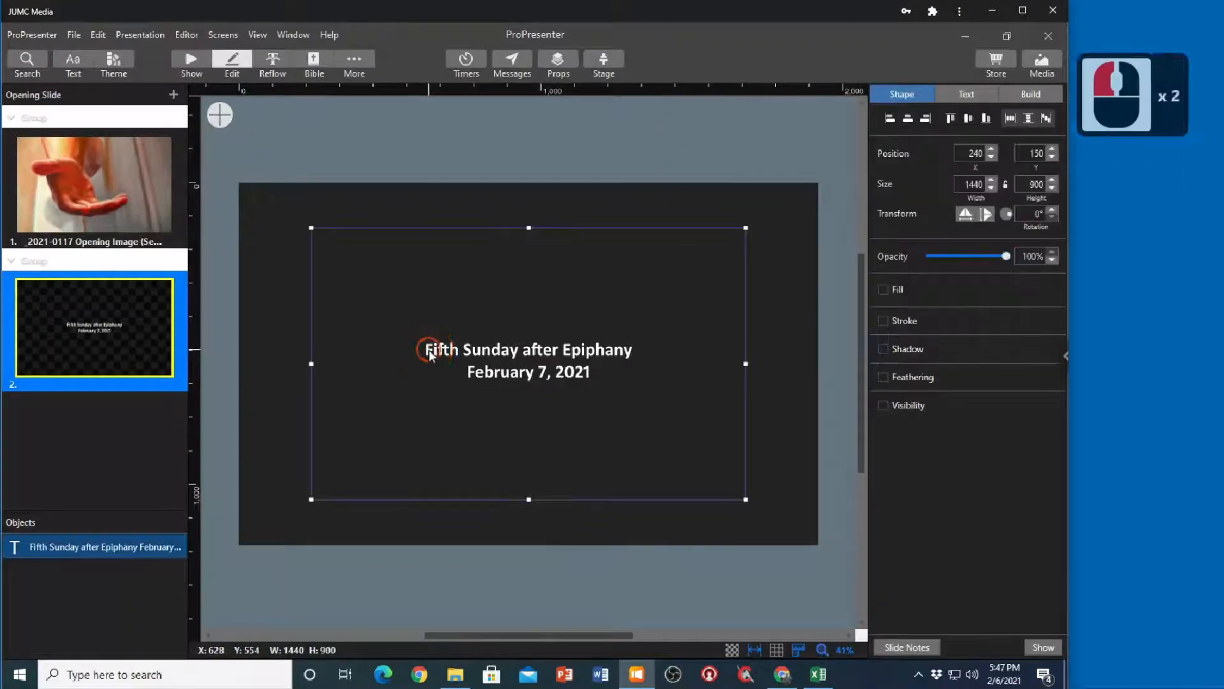
click(189, 63)
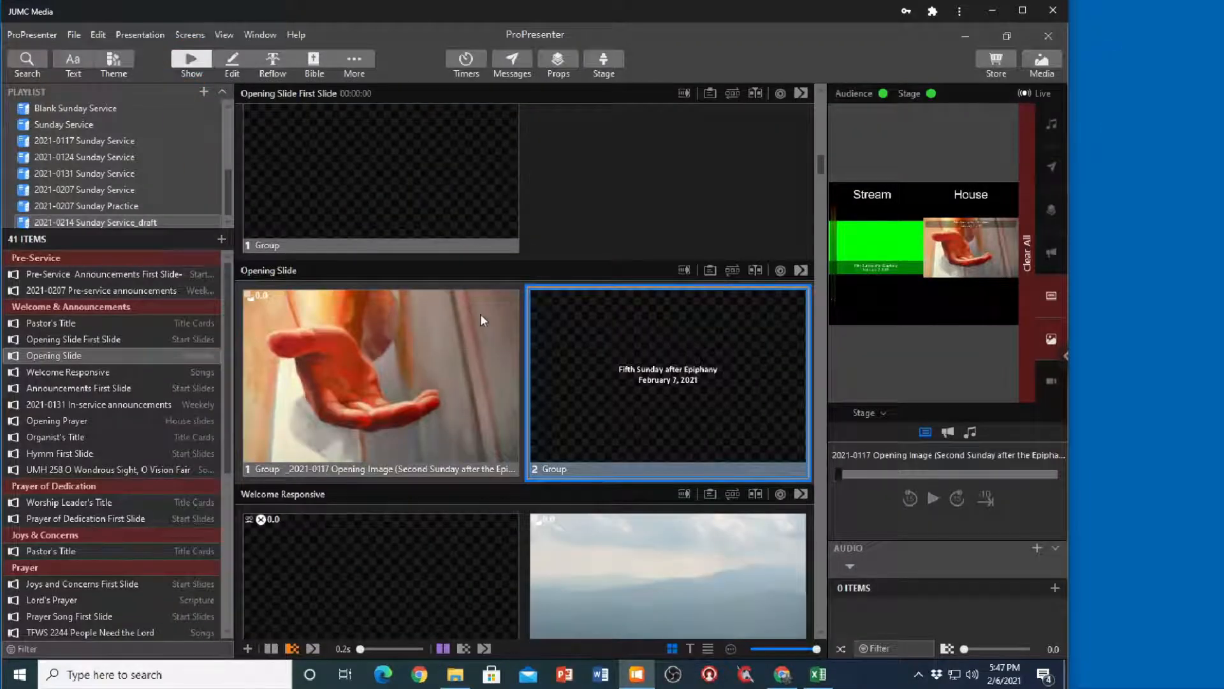
Reopen the text slide for editing, try to select its Sunday title and date, and return to review the Opening Slide presentation.
click(223, 60)
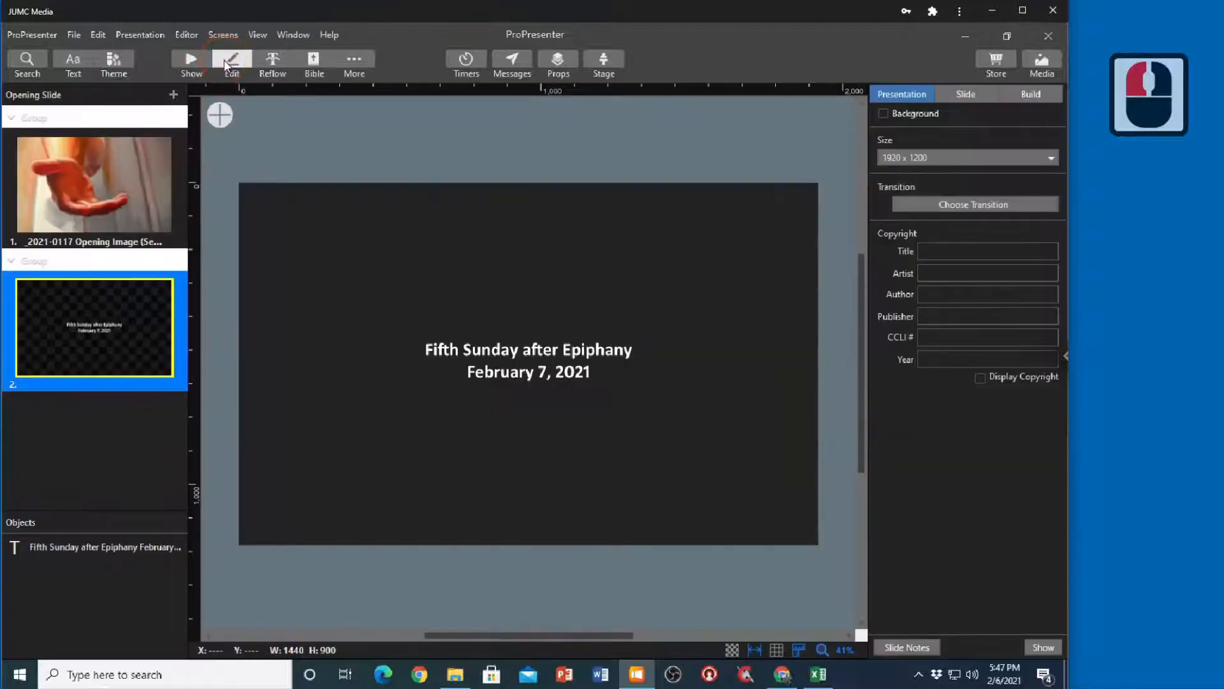
double_click(486, 346)
click(432, 350)
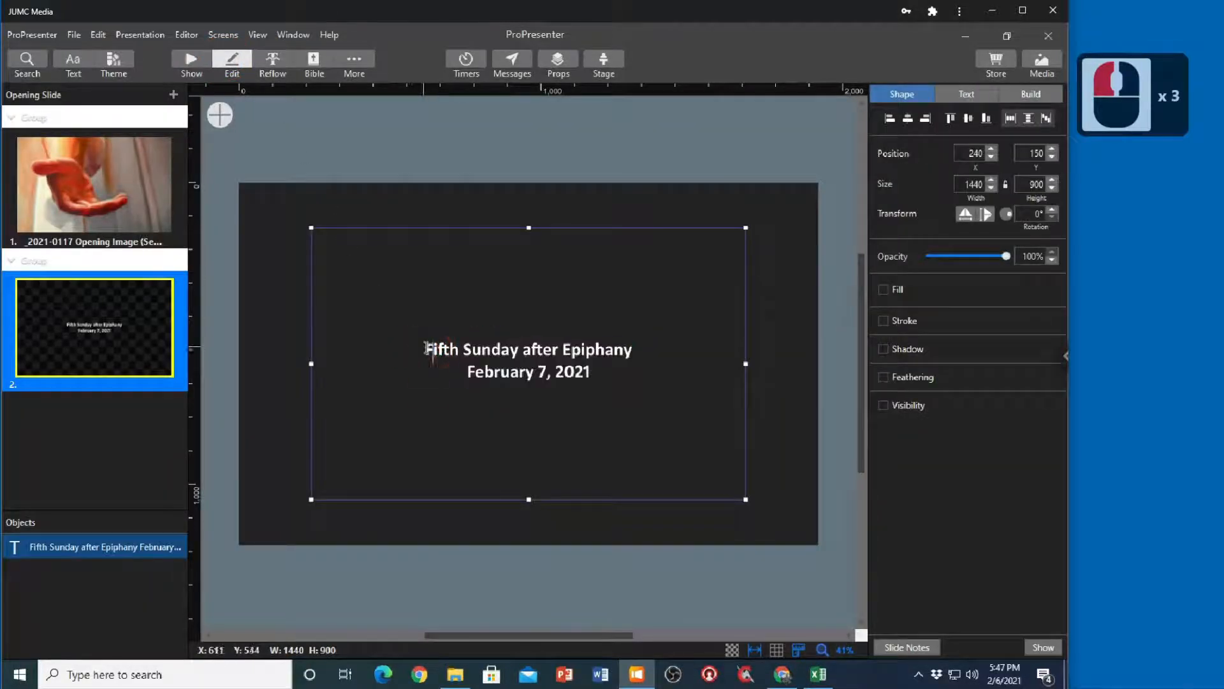
drag(431, 350, 652, 413)
double_click(638, 403)
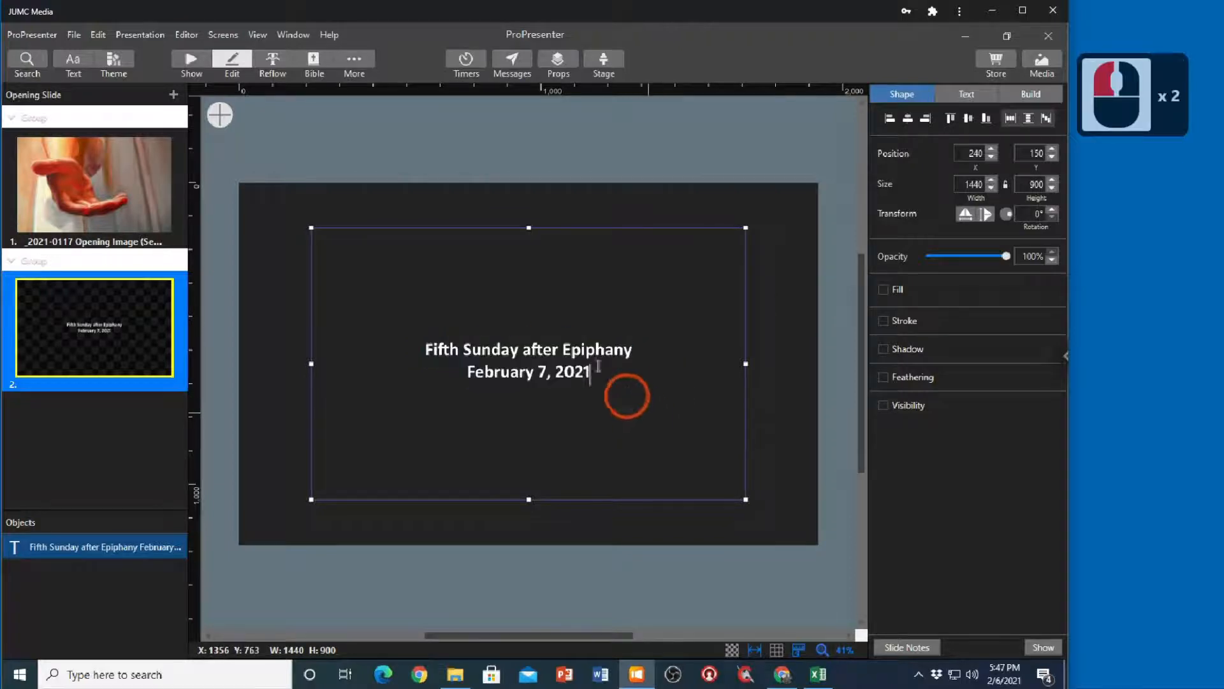
click(190, 59)
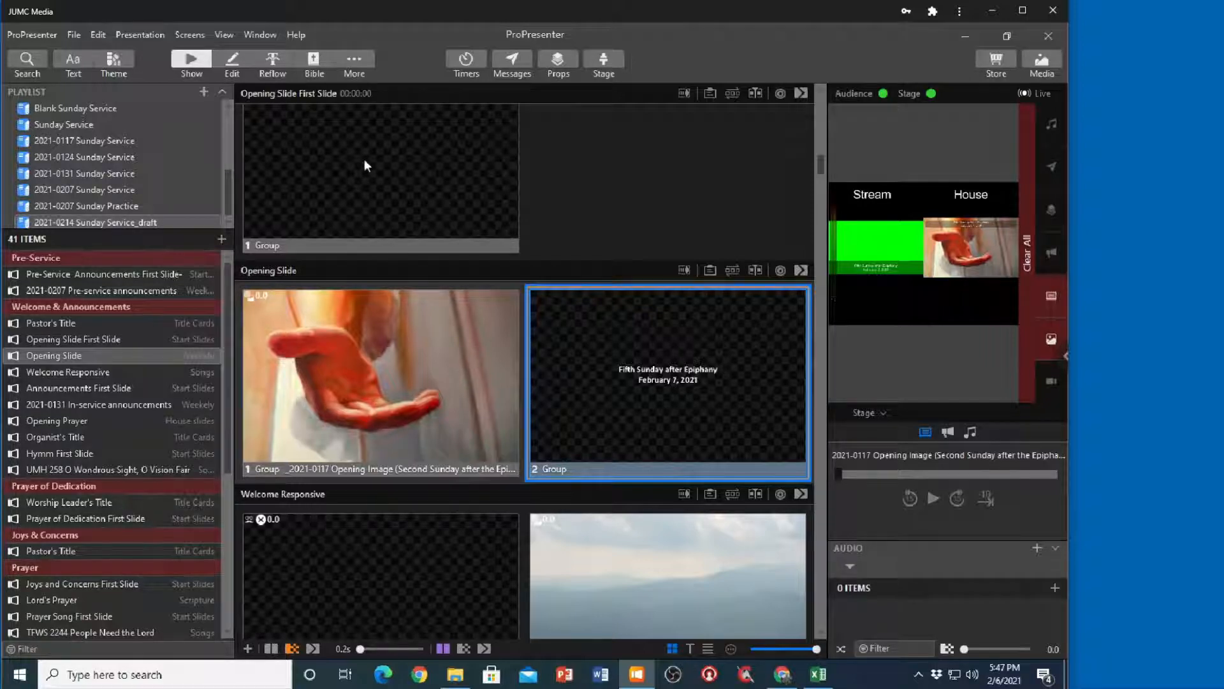
scroll(380, 213, up, 2)
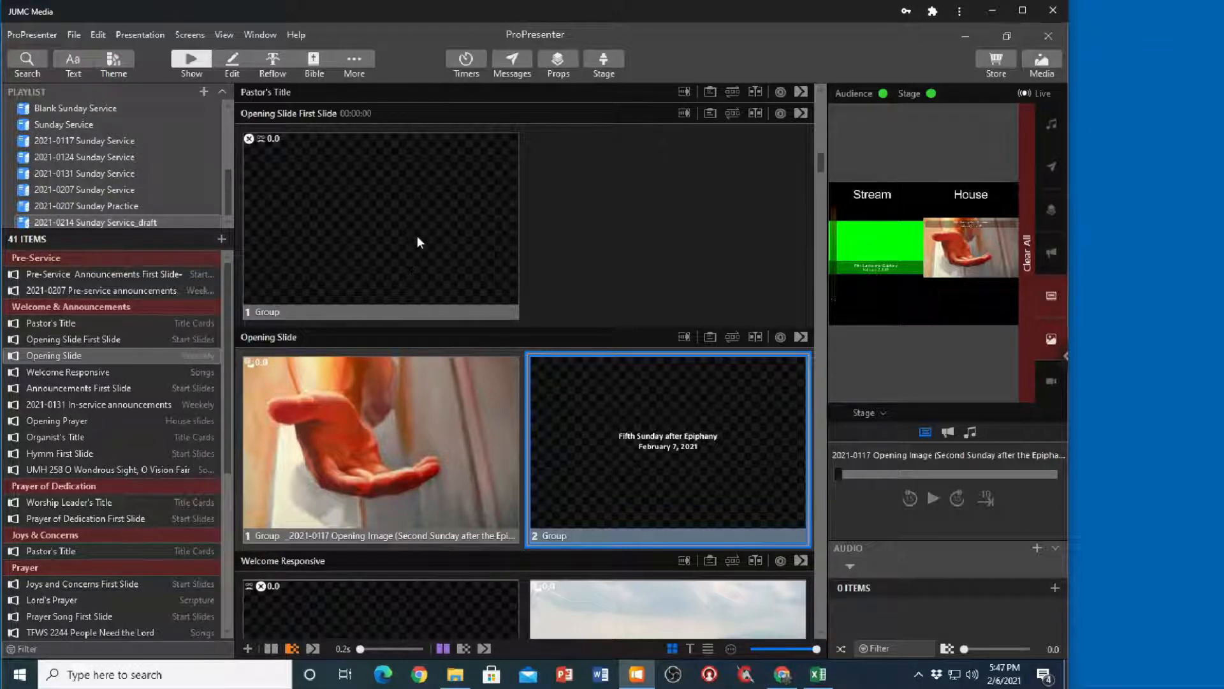
scroll(417, 236, down, 2)
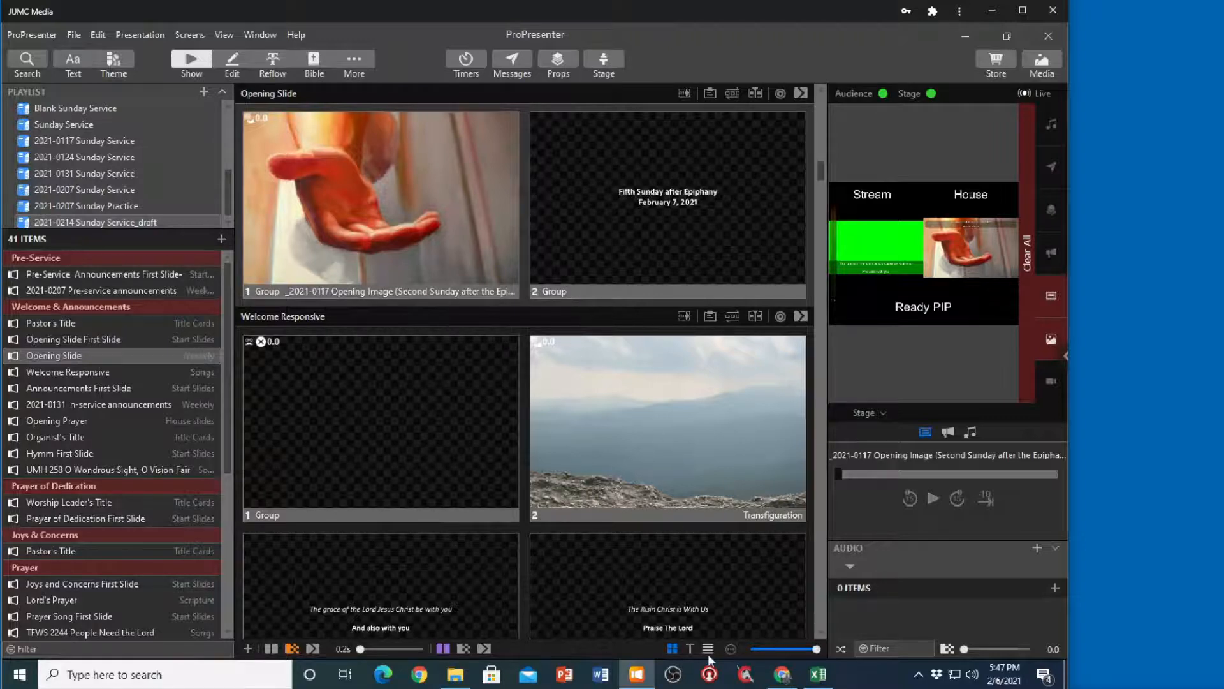
Switch to the ProPresenter Instructions workbook in Excel and fill the Opening Slide cell B8 with green.
click(819, 676)
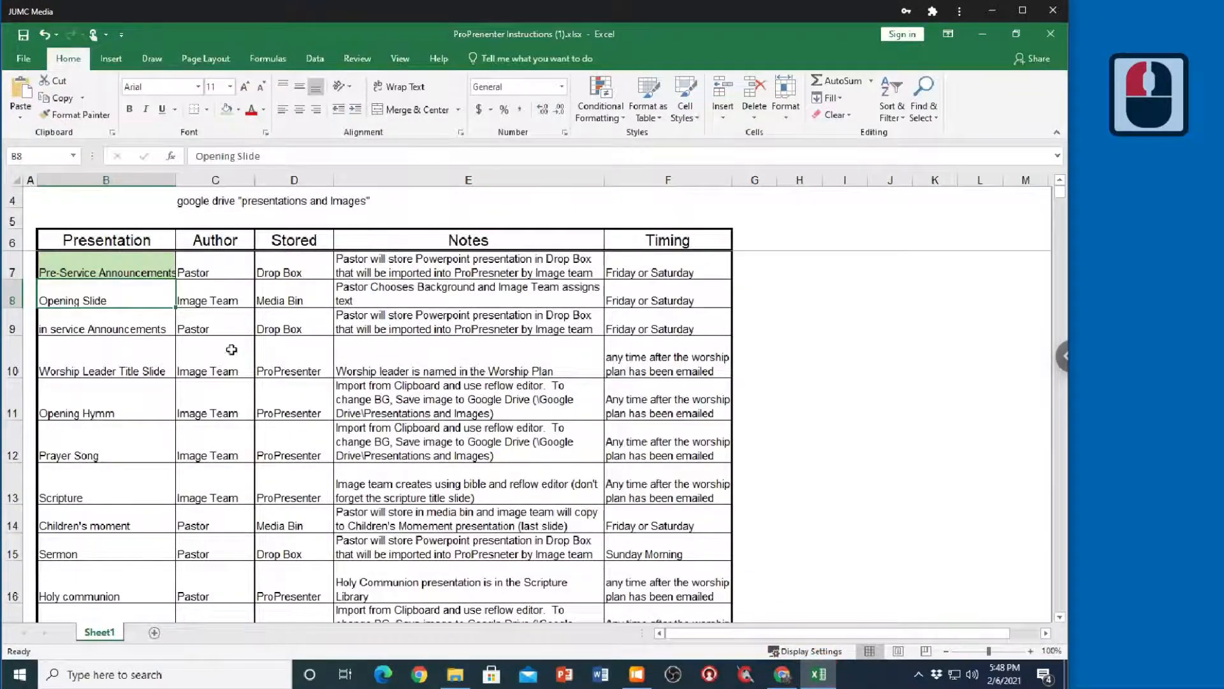
click(121, 295)
click(131, 295)
click(128, 294)
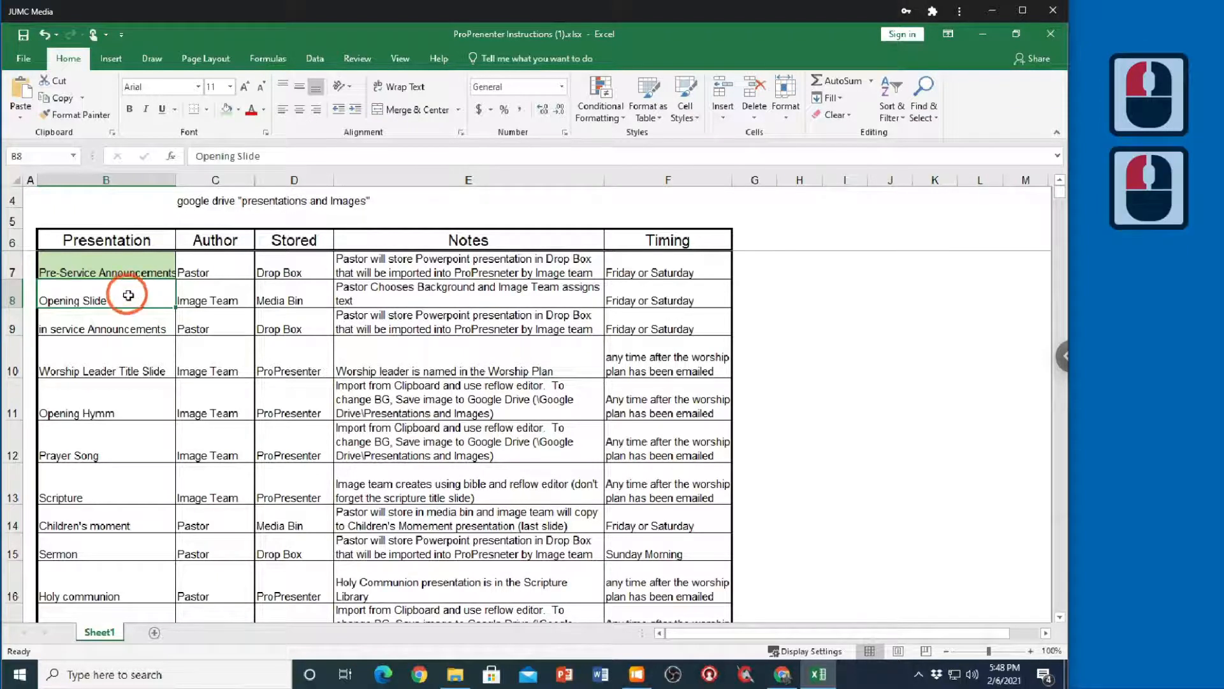
click(226, 109)
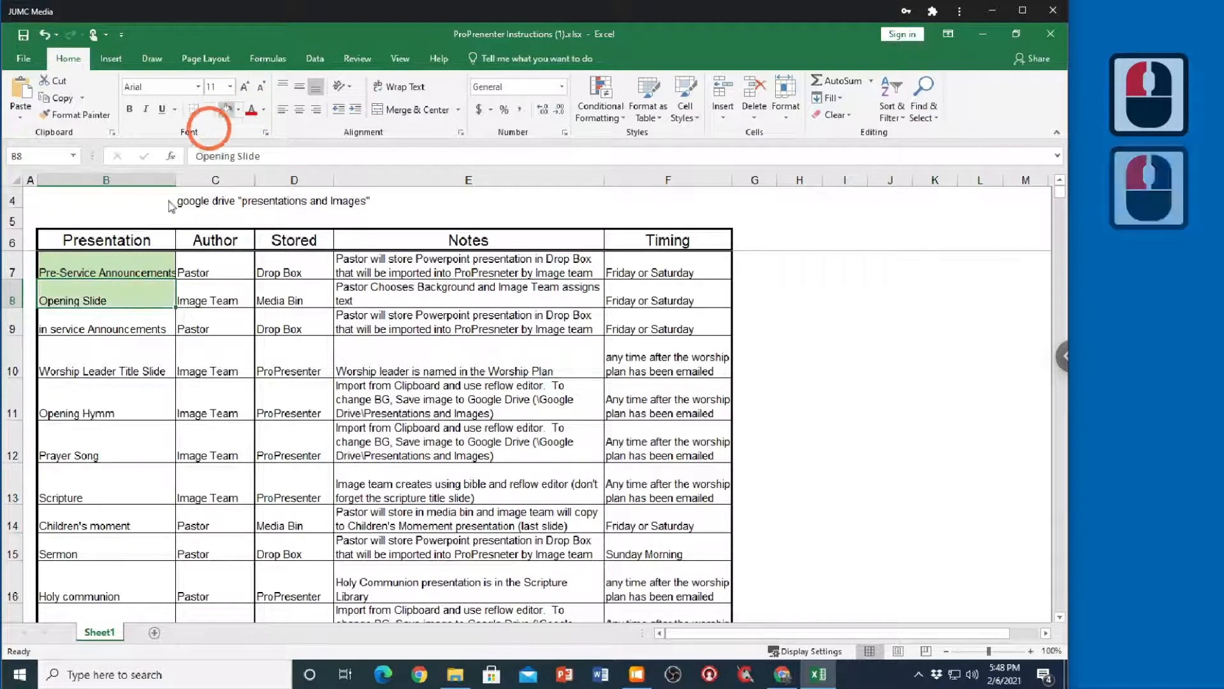